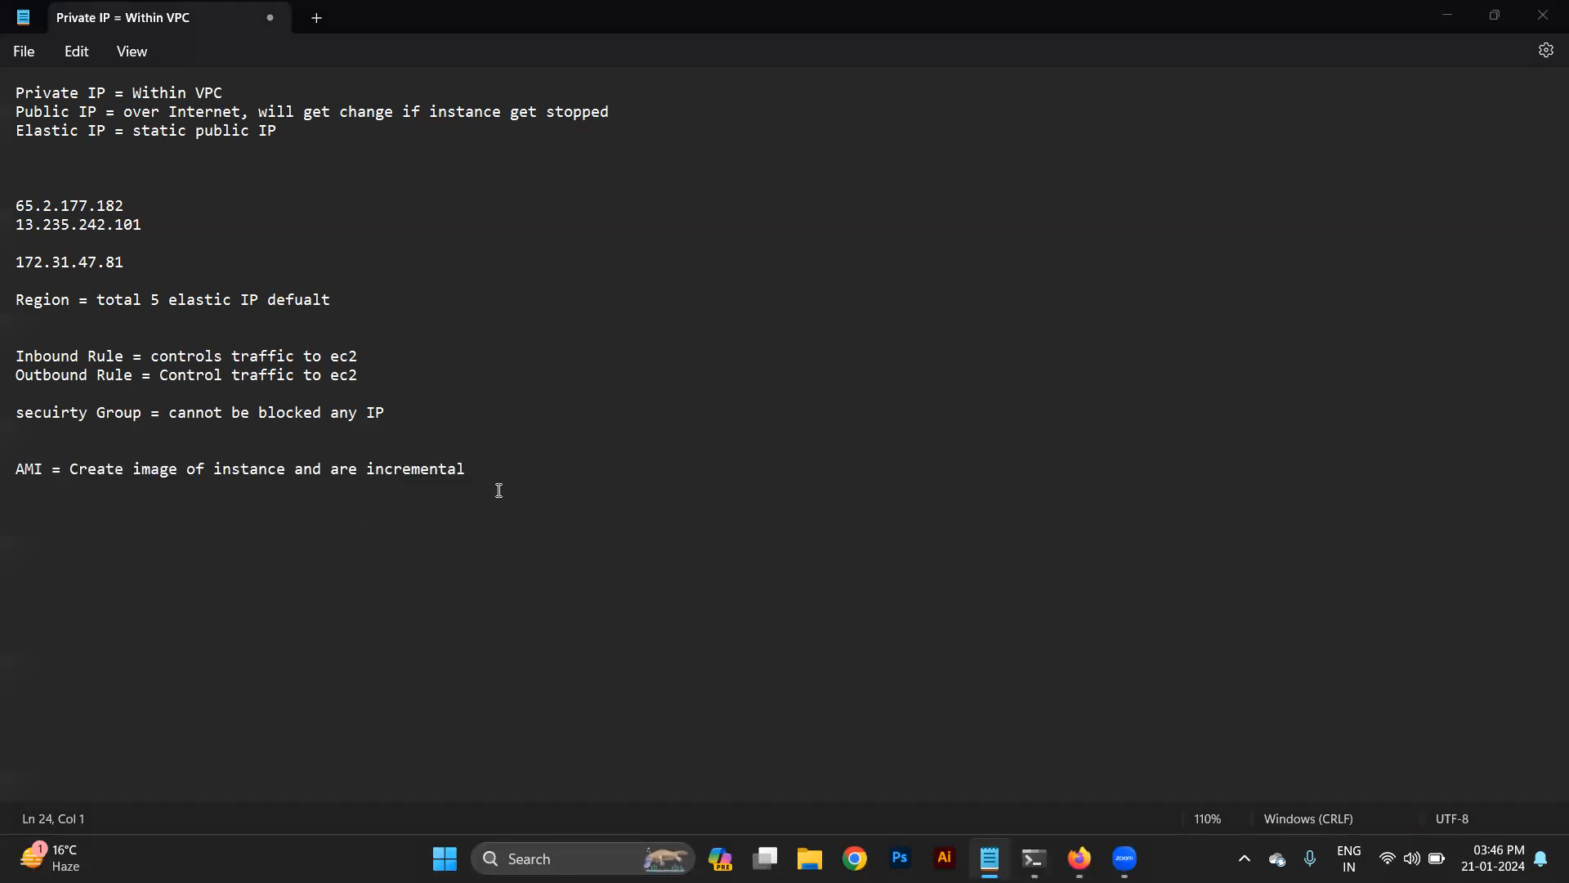
Switch to the EC2 console in Firefox and retrieve the system log of the First instance to review it
{"action": "key", "text": "alt+Tab"}
{"action": "key", "text": "alt+Tab"}
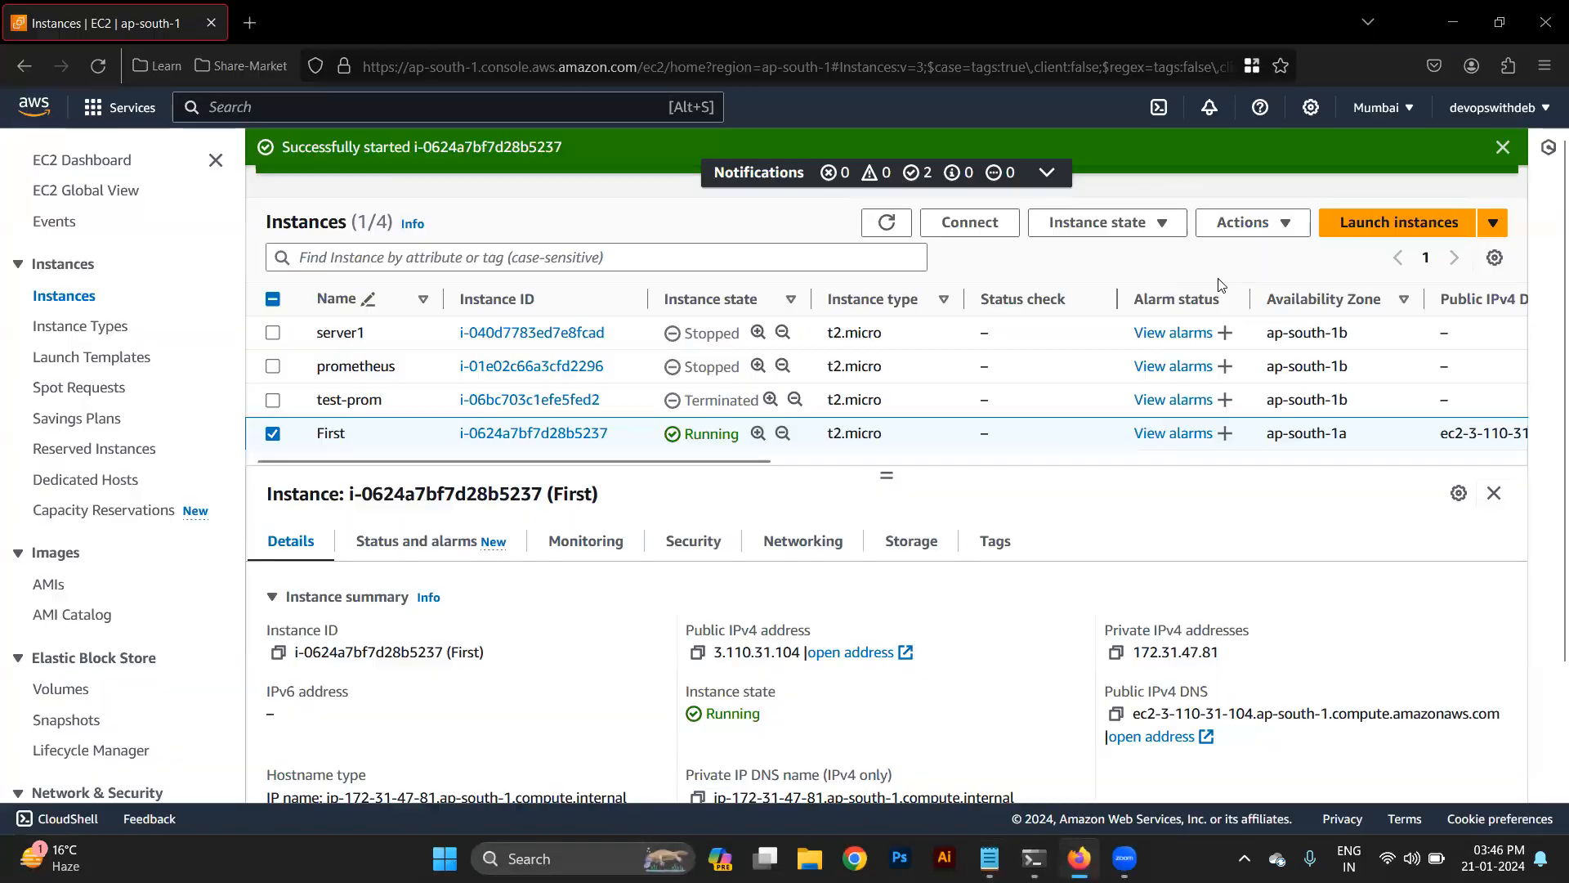
{"action": "left_click", "coordinate": [1229, 229]}
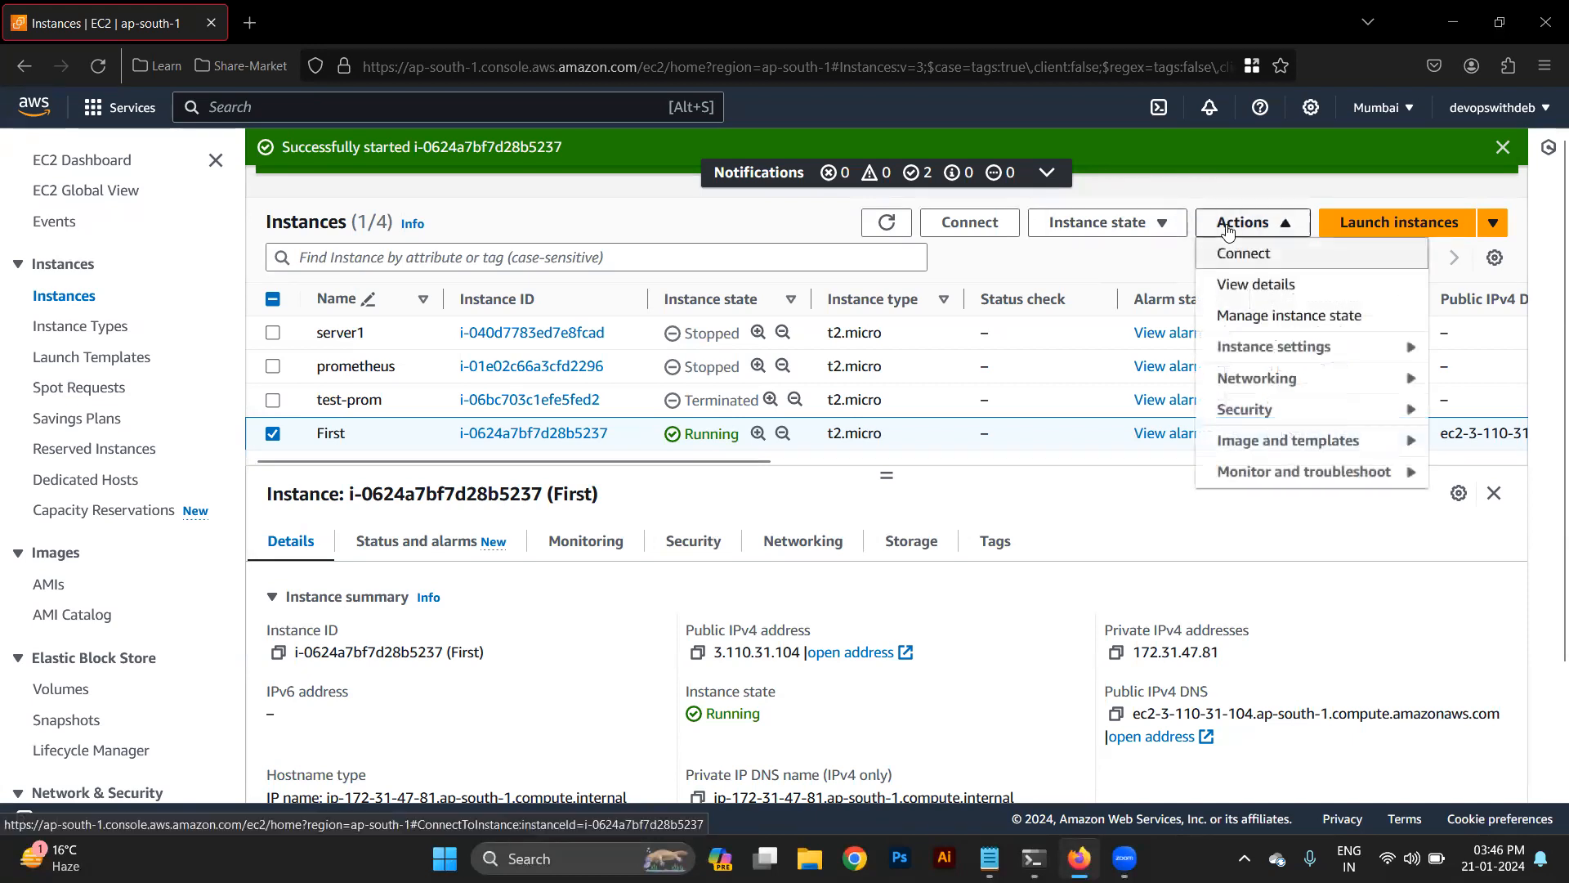
{"action": "mouse_move", "coordinate": [1256, 451]}
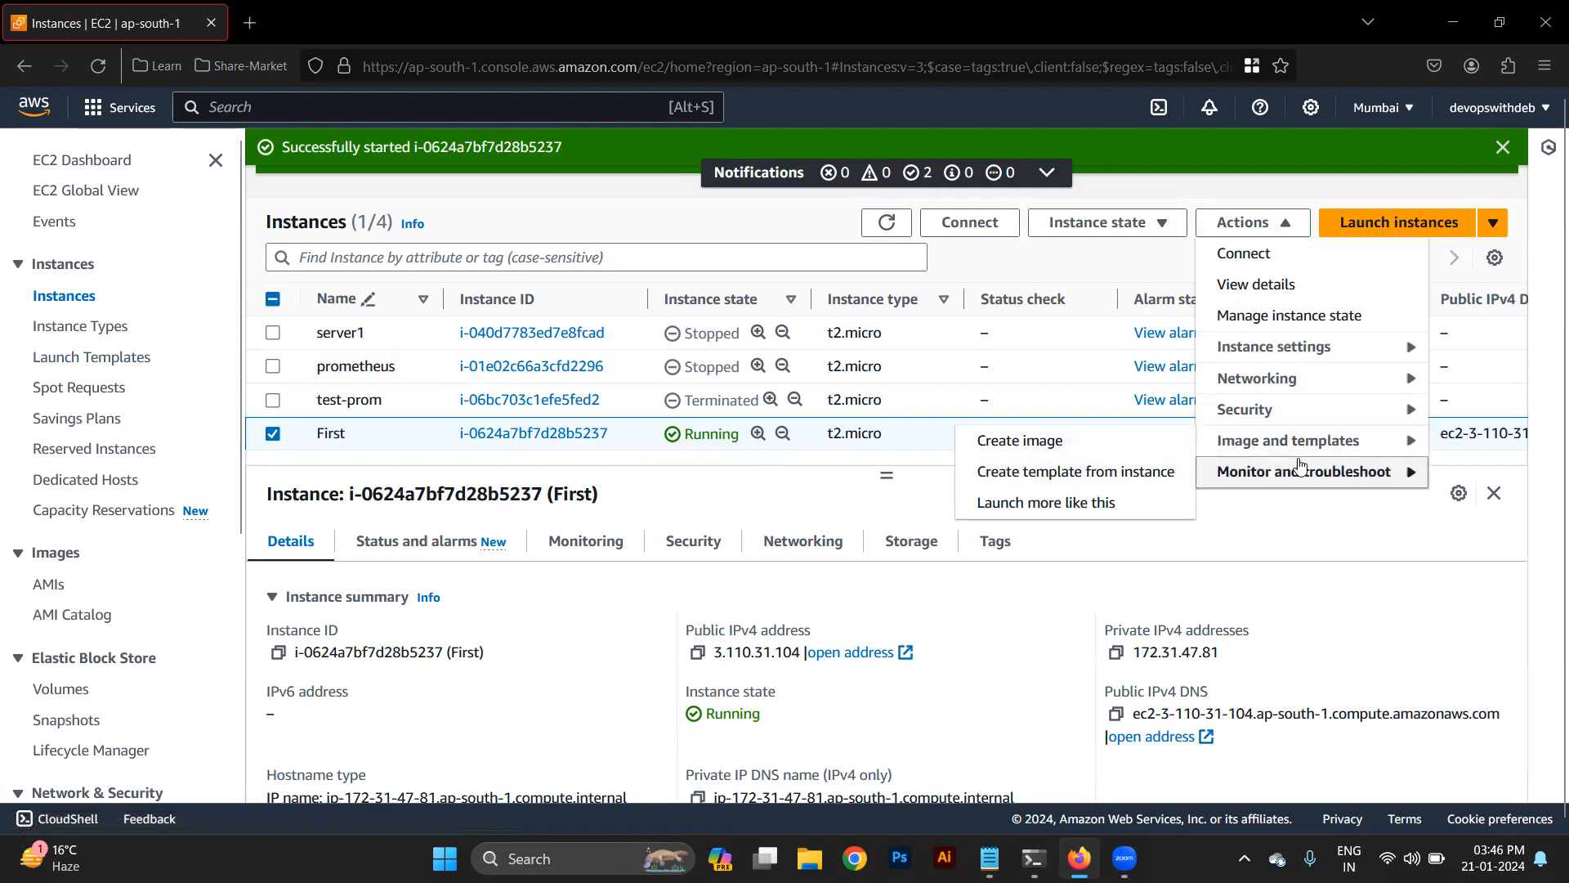
{"action": "mouse_move", "coordinate": [1323, 472]}
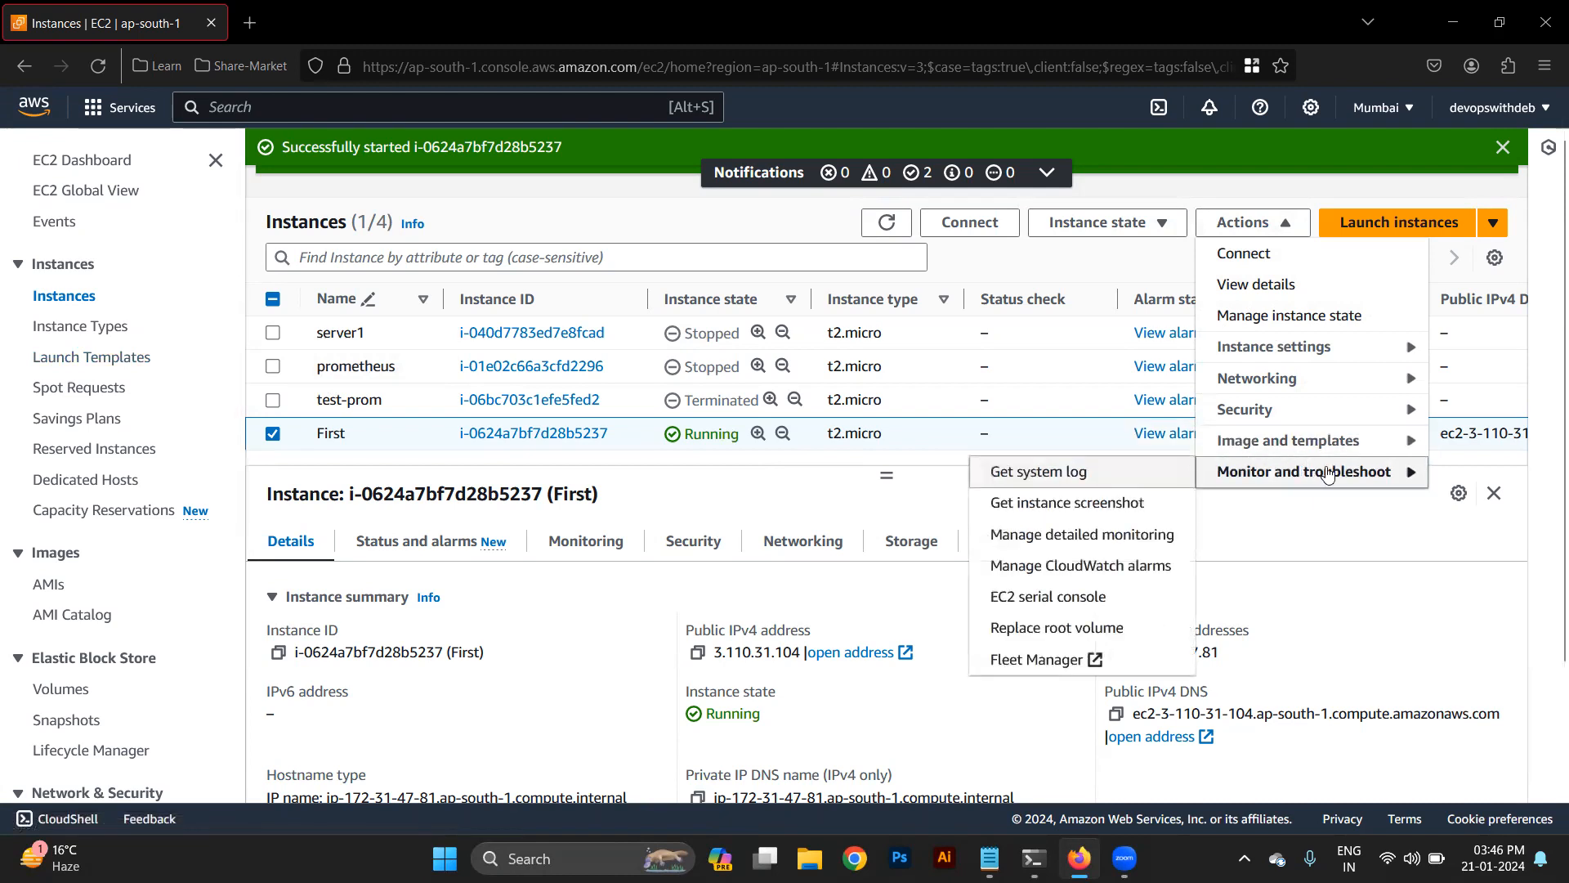
{"action": "left_click", "coordinate": [1094, 476]}
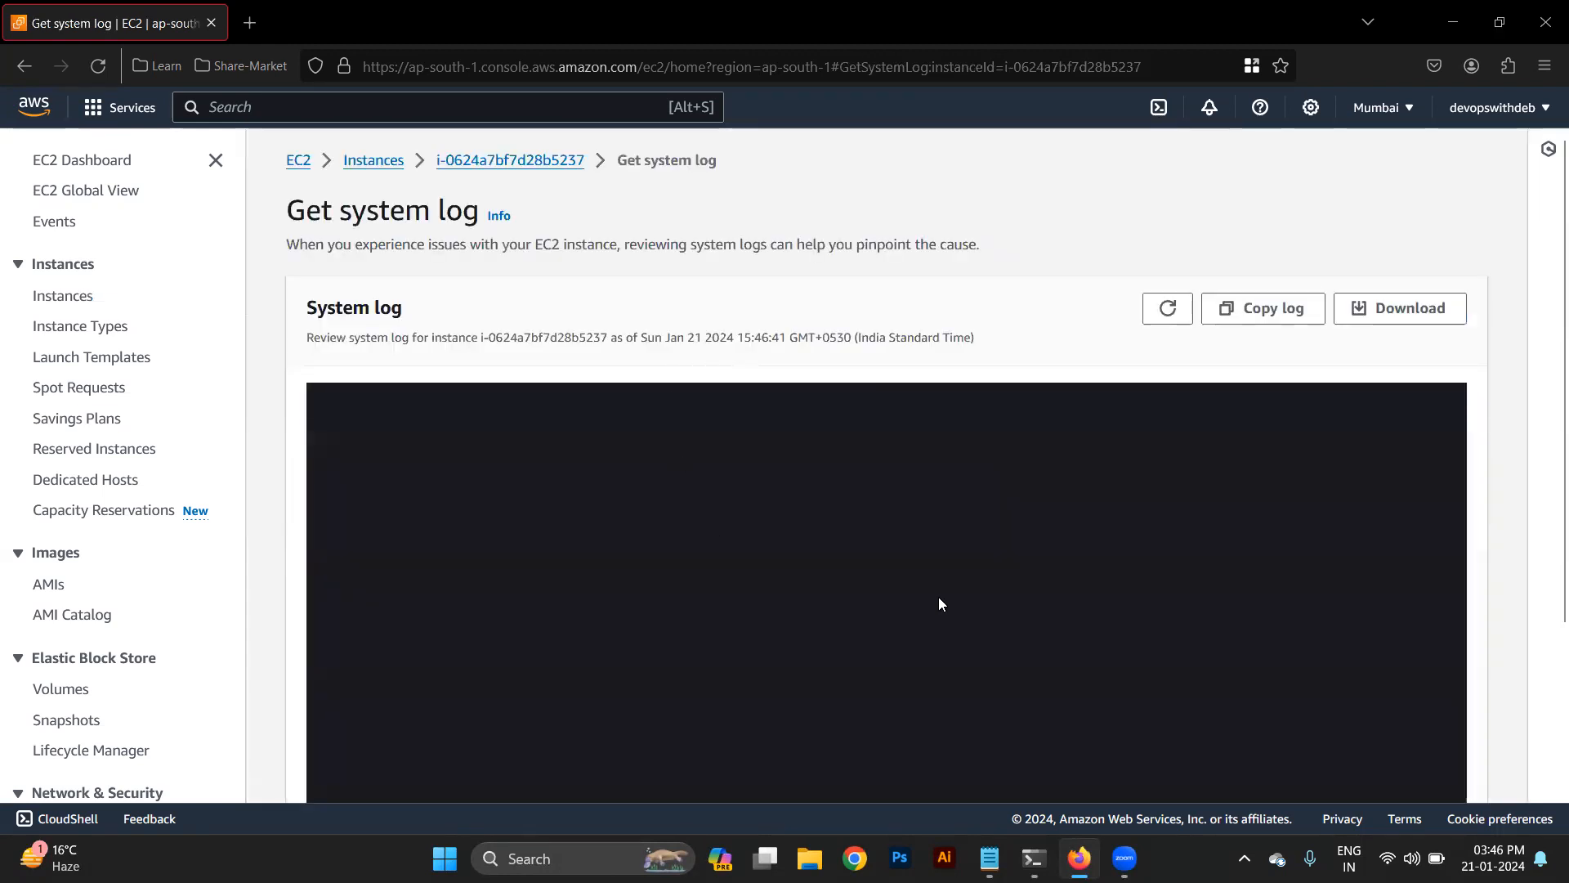
{"action": "scroll", "coordinate": [1133, 490], "scroll_direction": "down", "scroll_amount": 3}
{"action": "scroll", "coordinate": [1133, 490], "scroll_direction": "up", "scroll_amount": 3}
{"action": "scroll", "coordinate": [1208, 554], "scroll_direction": "down", "scroll_amount": 3}
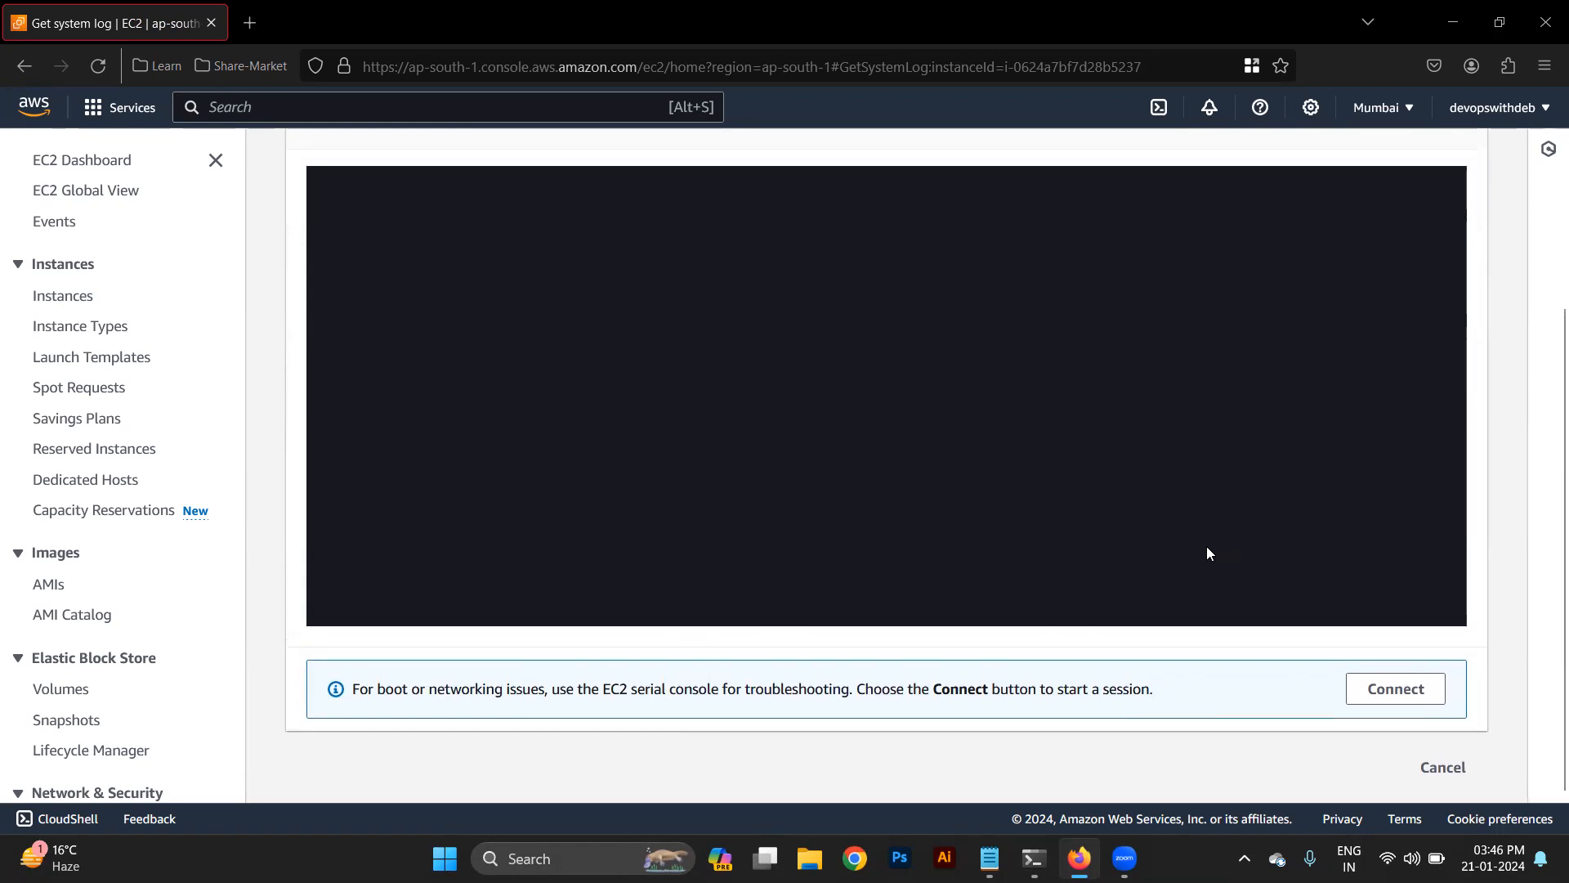
{"action": "scroll", "coordinate": [1206, 546], "scroll_direction": "up", "scroll_amount": 3}
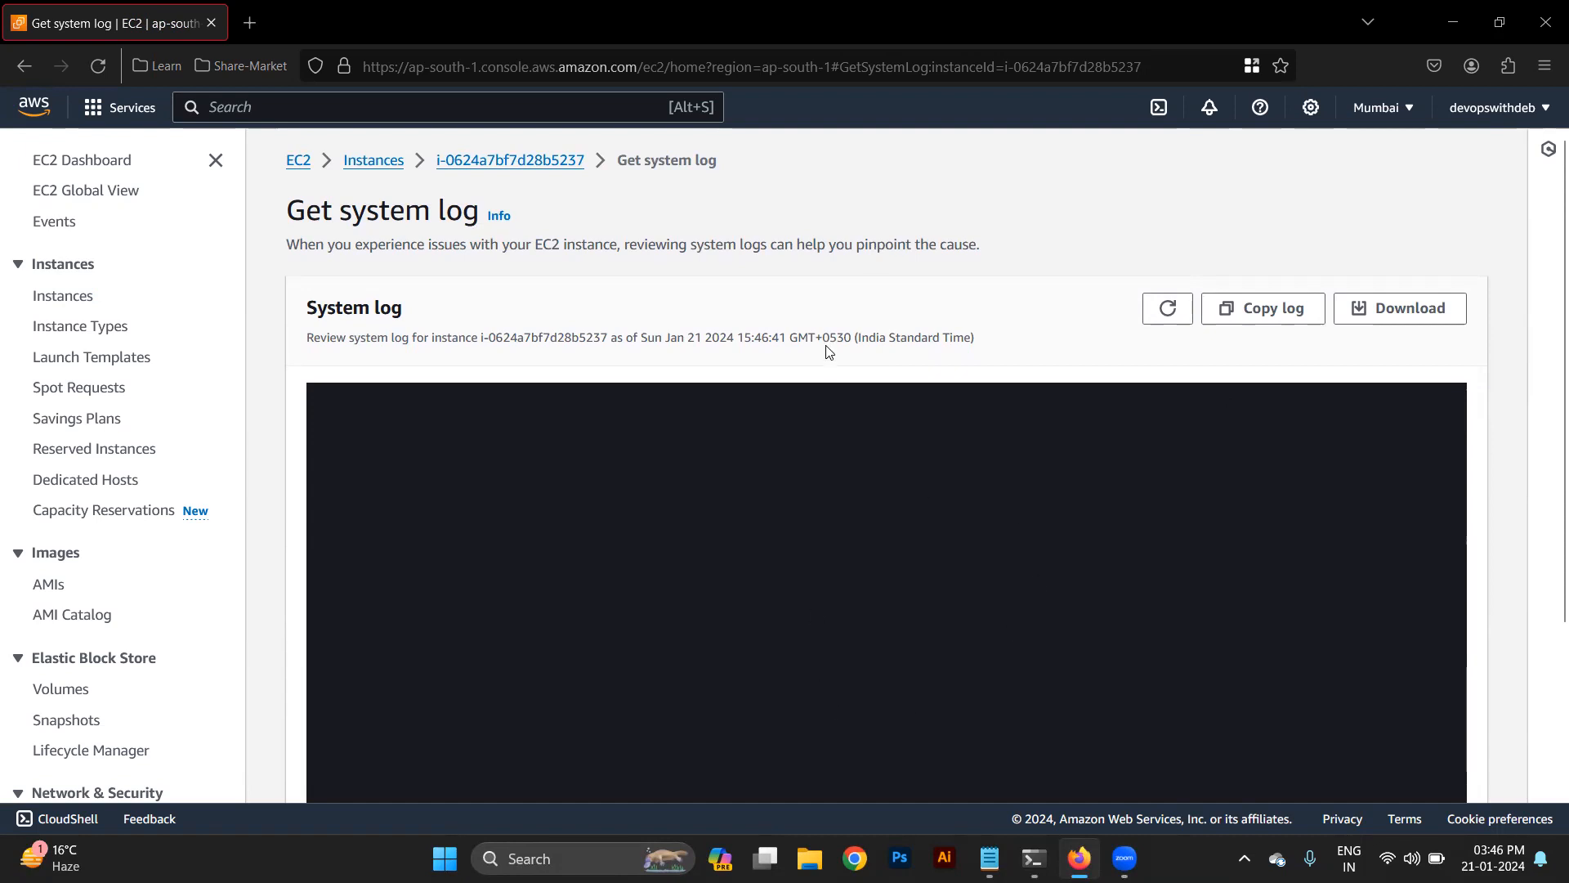
Go back to the First instance's summary and get an instance screenshot to inspect its console display
{"action": "left_click", "coordinate": [525, 157]}
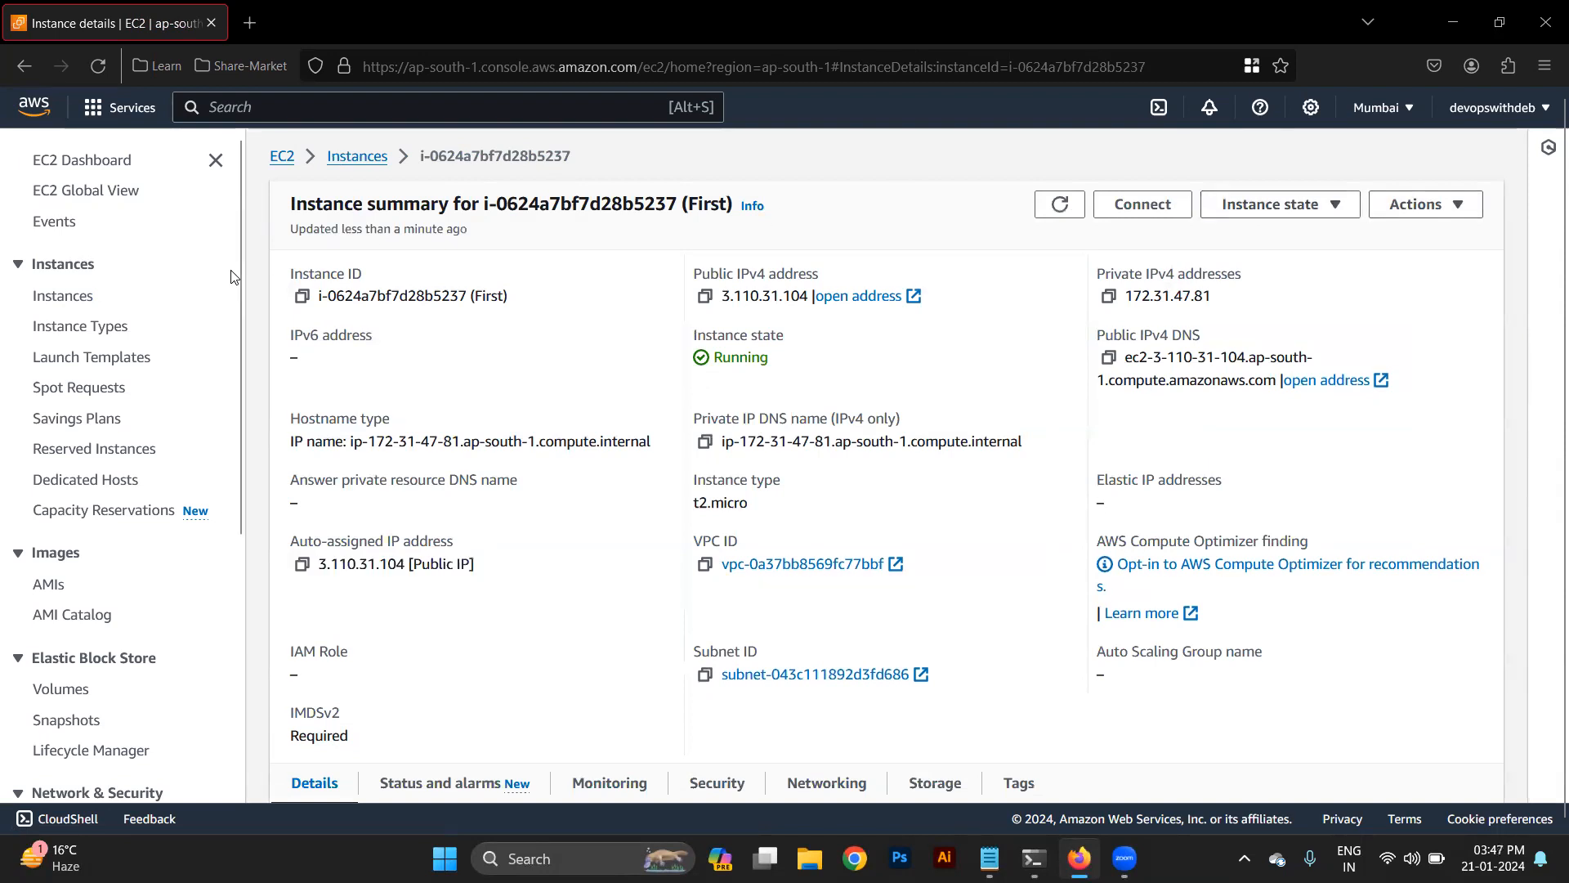
{"action": "left_click", "coordinate": [1420, 204]}
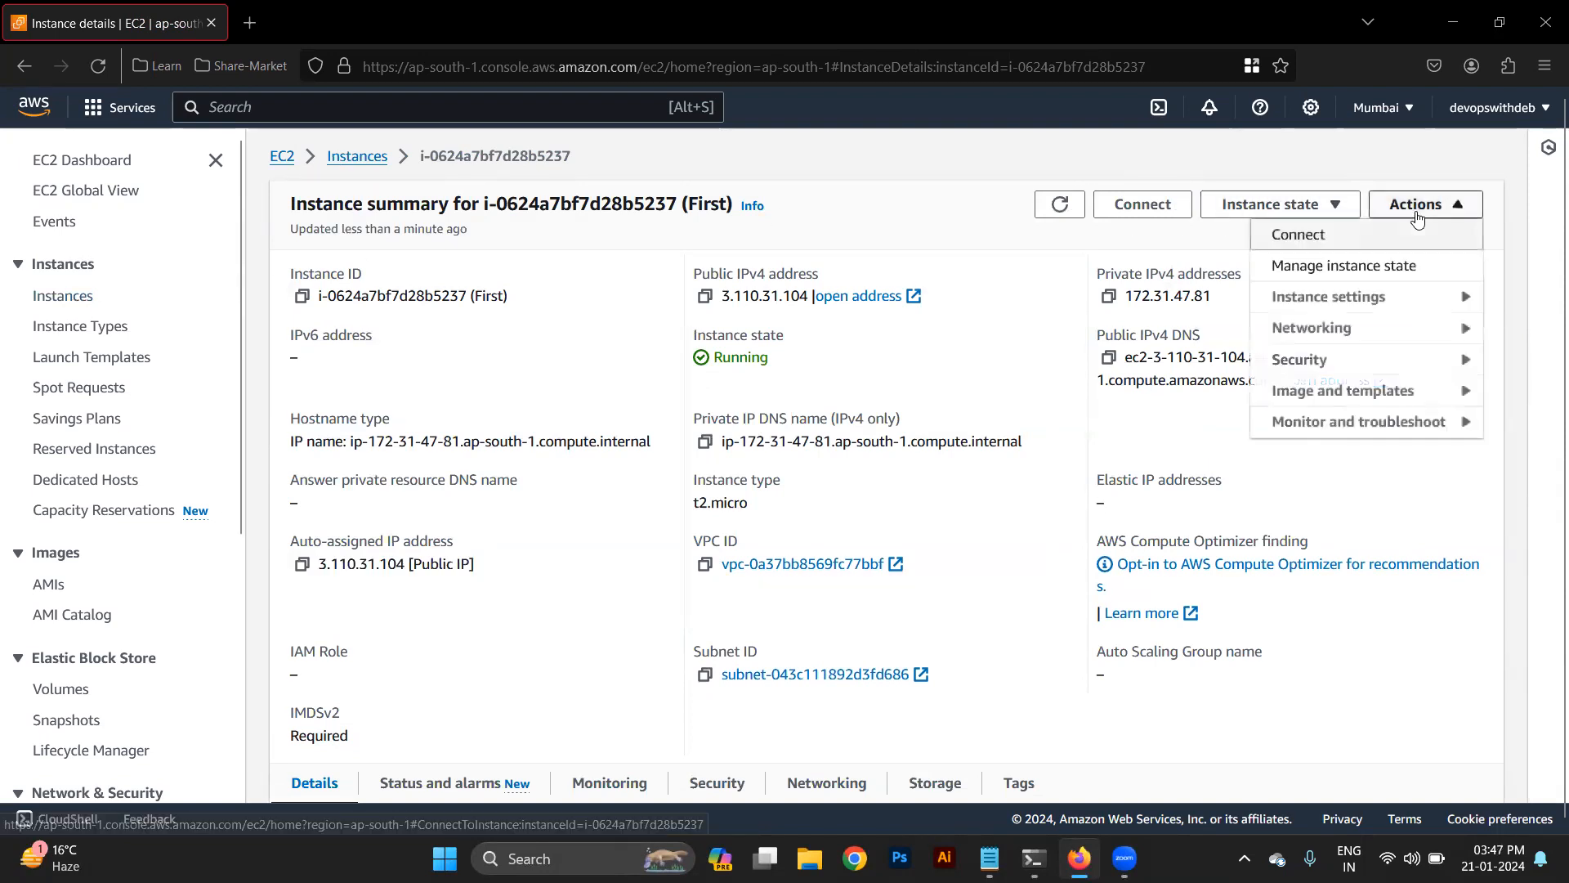
{"action": "mouse_move", "coordinate": [1393, 437]}
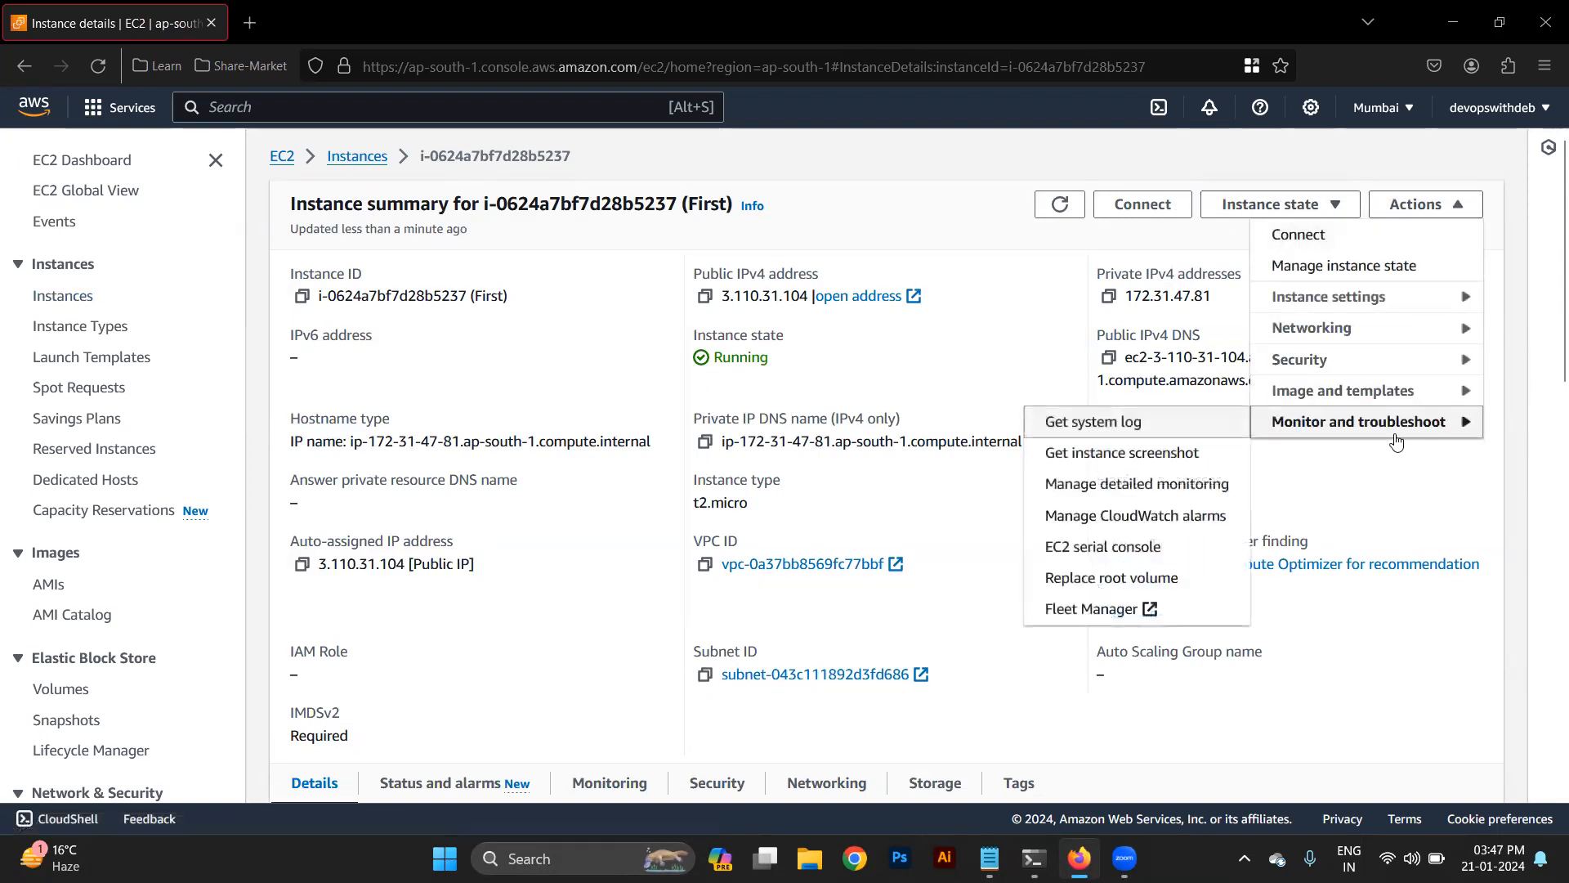
{"action": "left_click", "coordinate": [1110, 463]}
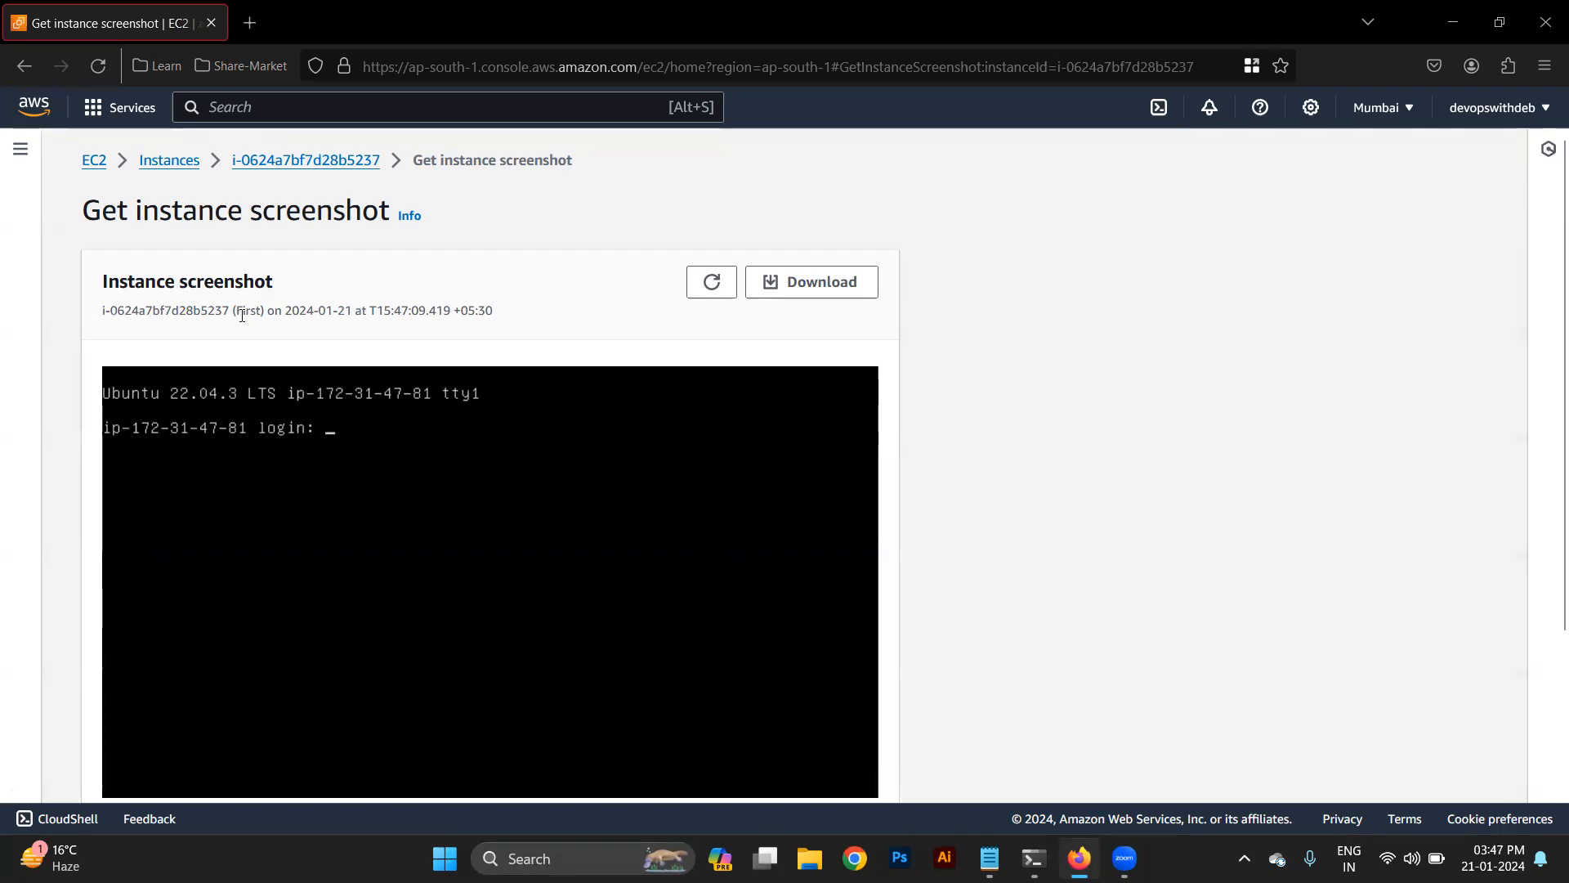
{"action": "scroll", "coordinate": [366, 575], "scroll_direction": "down", "scroll_amount": 2}
{"action": "scroll", "coordinate": [367, 577], "scroll_direction": "up", "scroll_amount": 2}
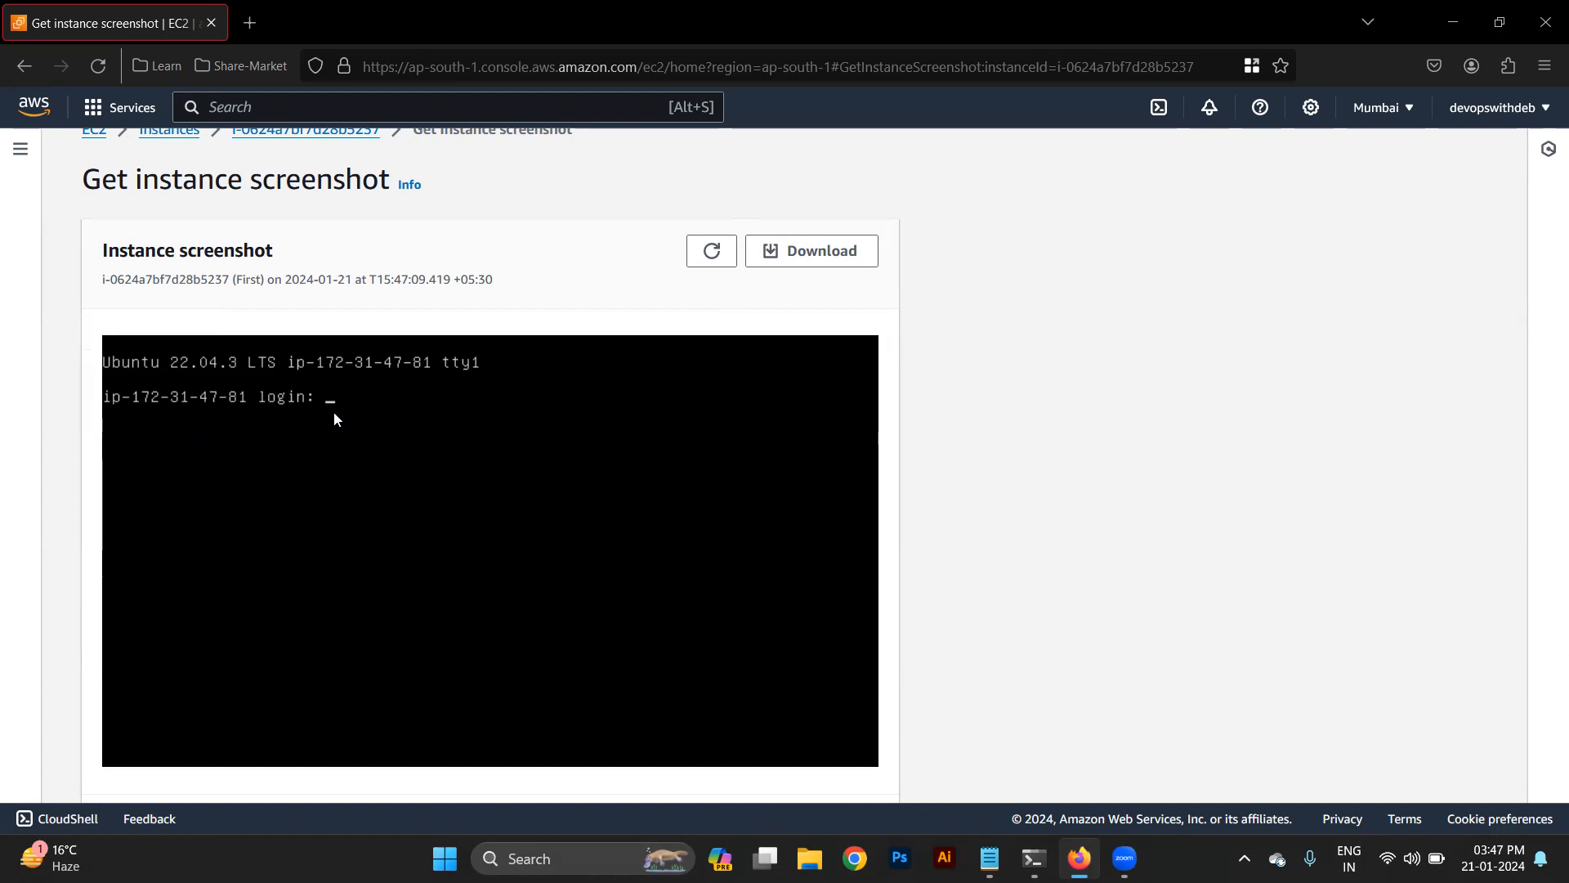
{"action": "scroll", "coordinate": [517, 532], "scroll_direction": "down", "scroll_amount": 2}
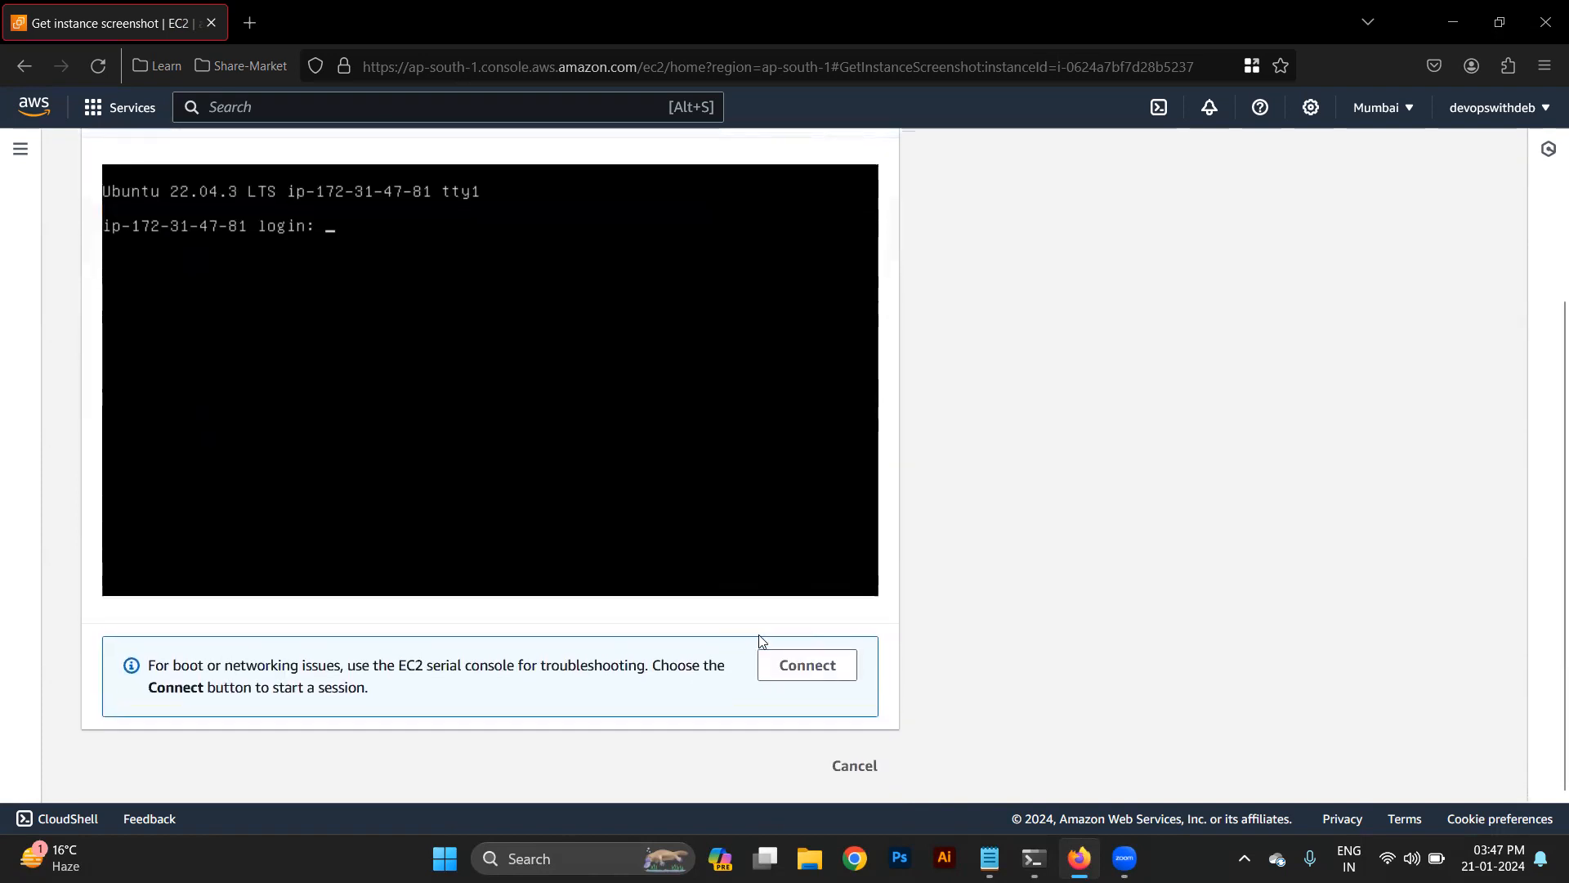
{"action": "scroll", "coordinate": [512, 462], "scroll_direction": "up", "scroll_amount": 2}
View the detailed monitoring setting of the First instance and dismiss it without enabling the option
{"action": "left_click", "coordinate": [326, 161]}
{"action": "left_click", "coordinate": [1412, 204]}
{"action": "mouse_move", "coordinate": [1380, 422]}
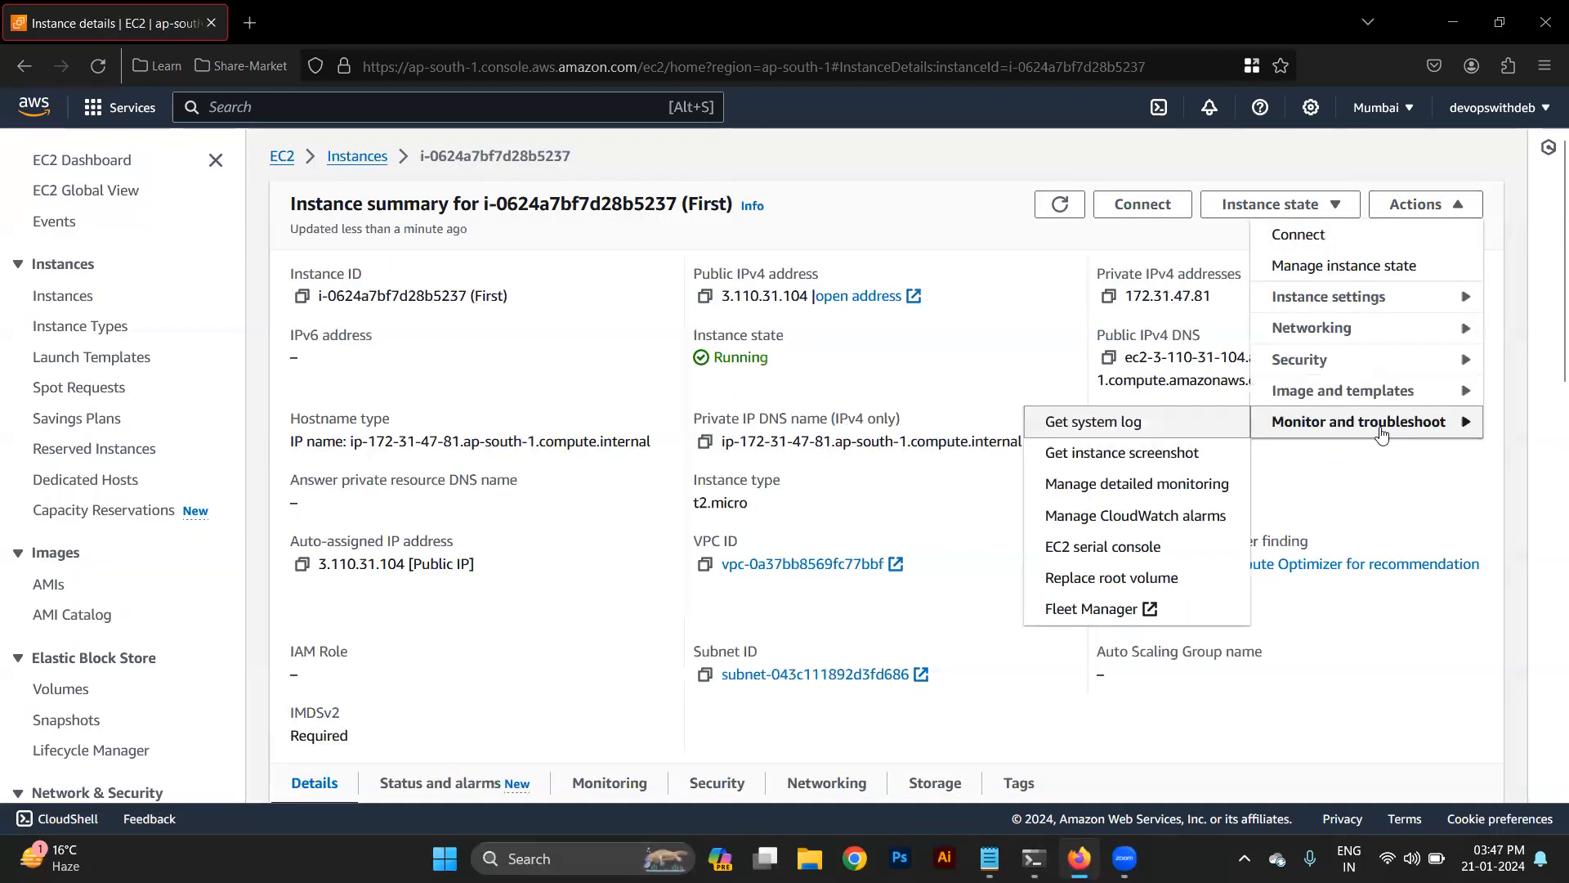
{"action": "left_click", "coordinate": [1130, 488]}
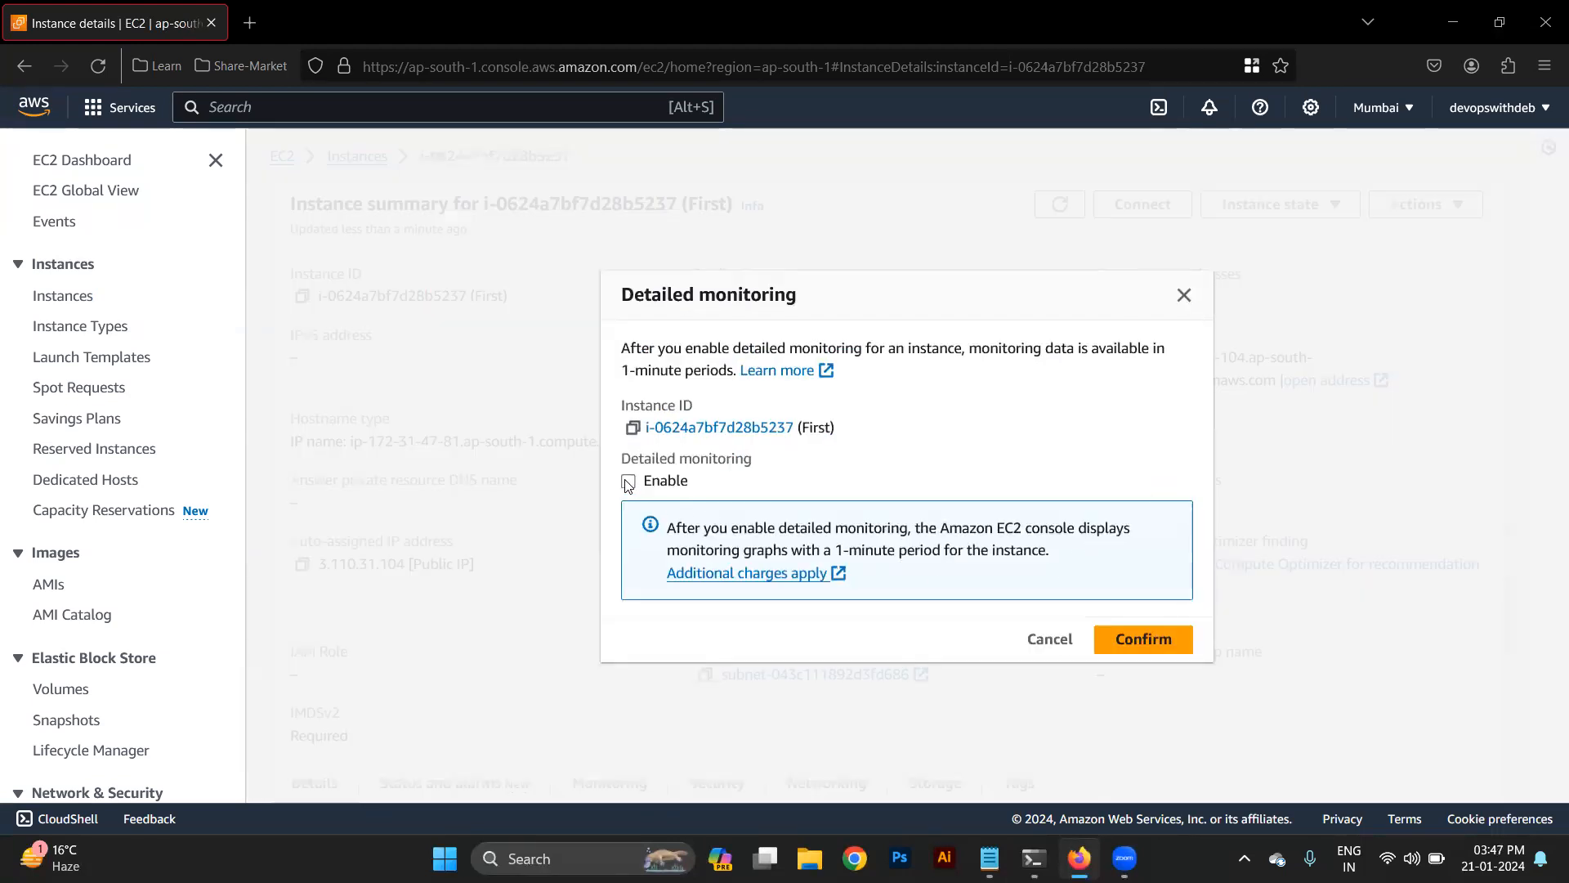
{"action": "left_click", "coordinate": [1046, 643]}
Return to the instance list, select First, and examine its CPU utilization and network monitoring graphs
{"action": "left_click", "coordinate": [359, 157]}
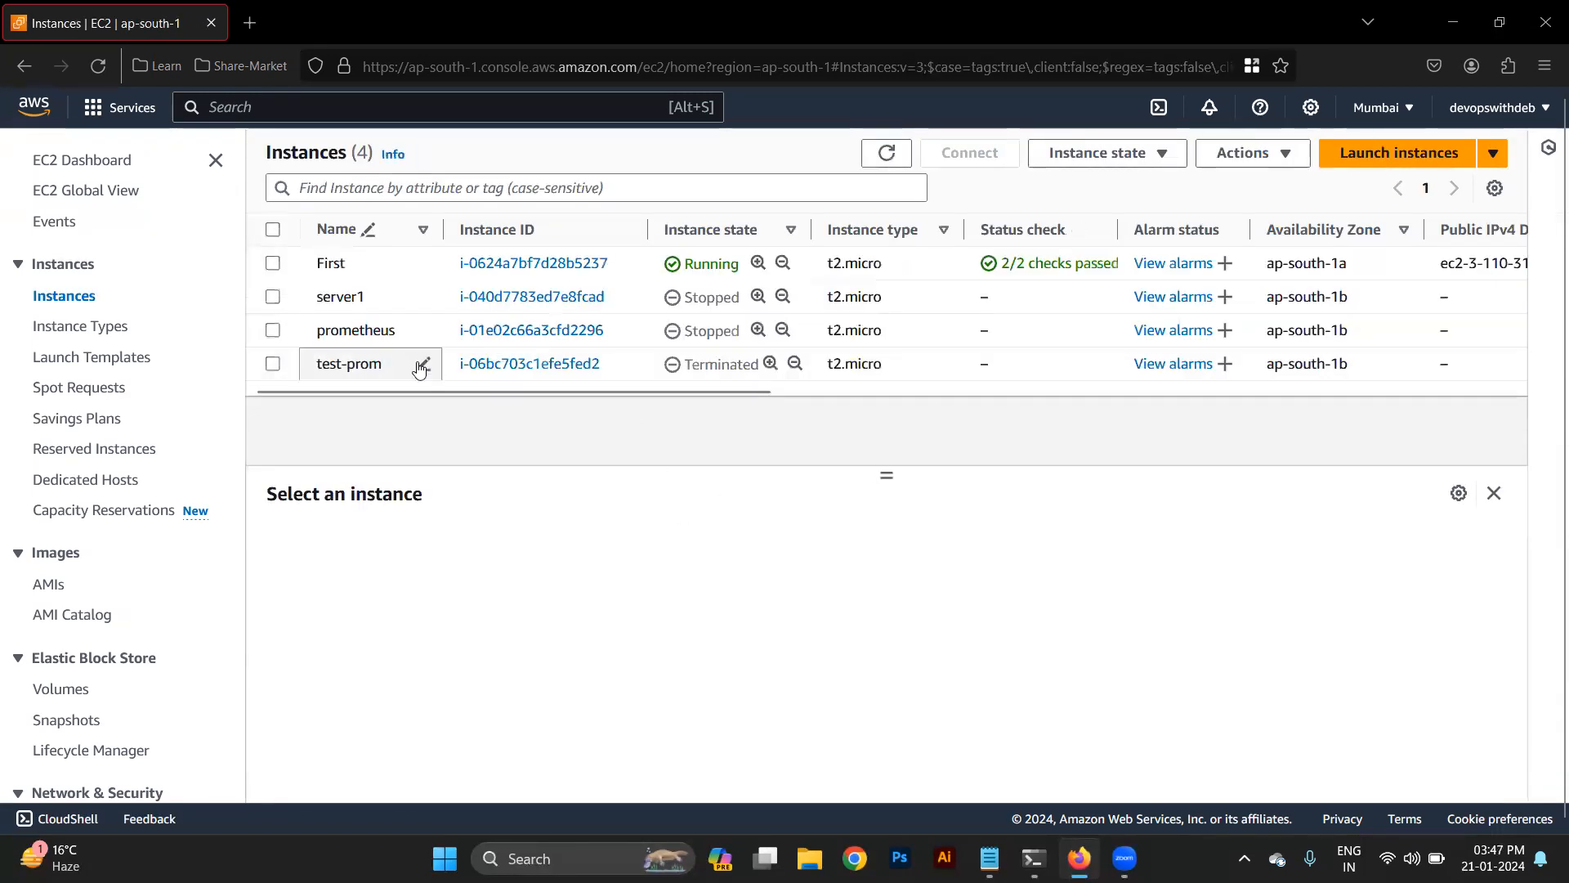
{"action": "left_click", "coordinate": [426, 263]}
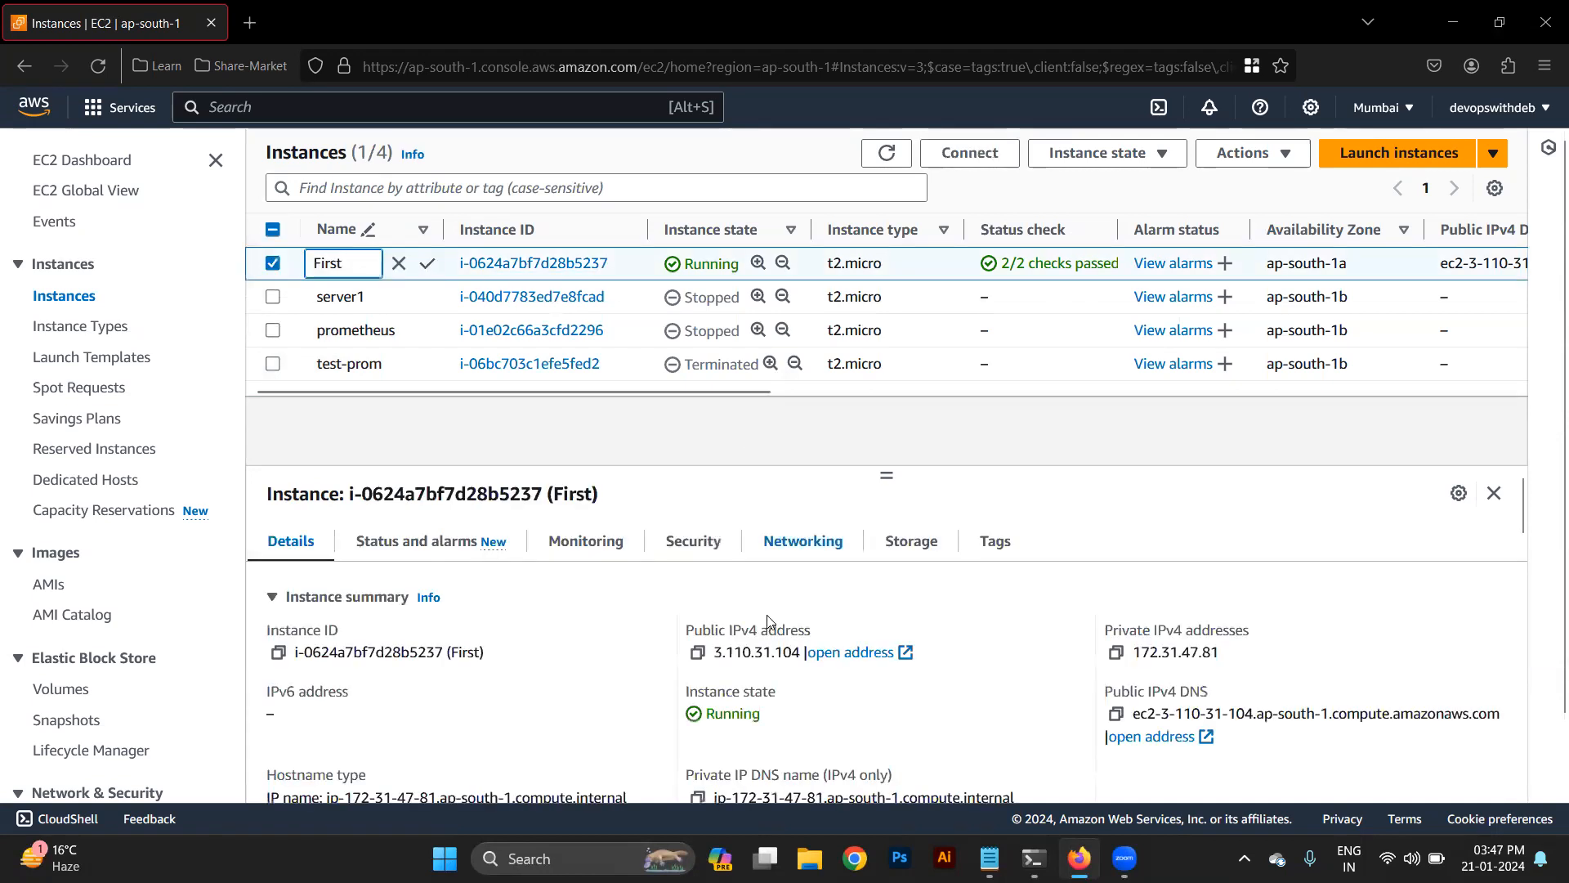
{"action": "left_click", "coordinate": [562, 557]}
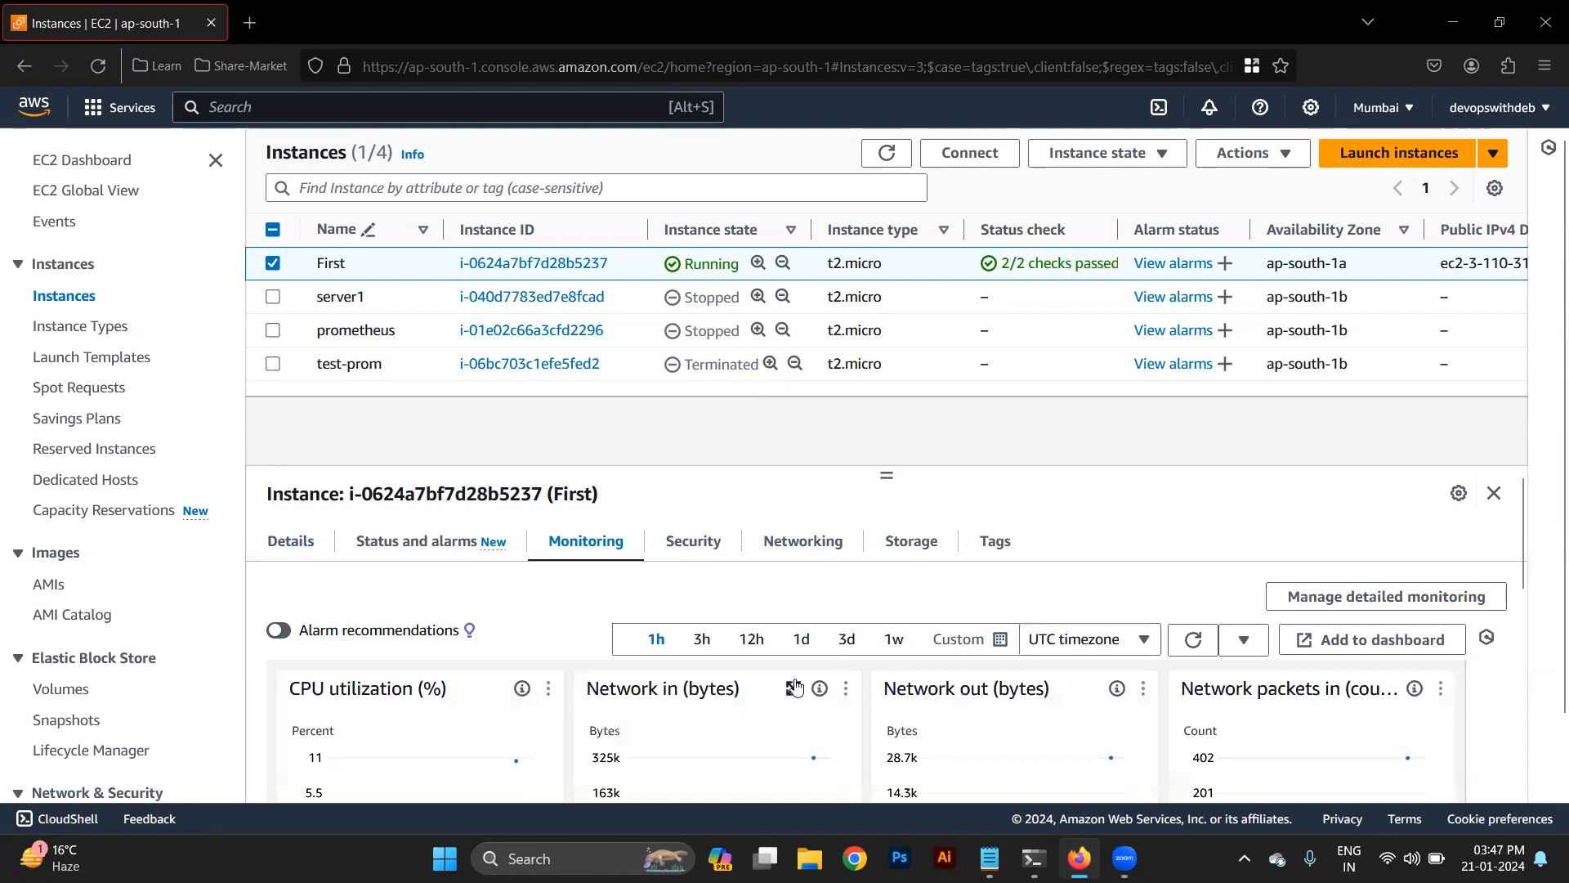
{"action": "scroll", "coordinate": [797, 687], "scroll_direction": "down", "scroll_amount": 2}
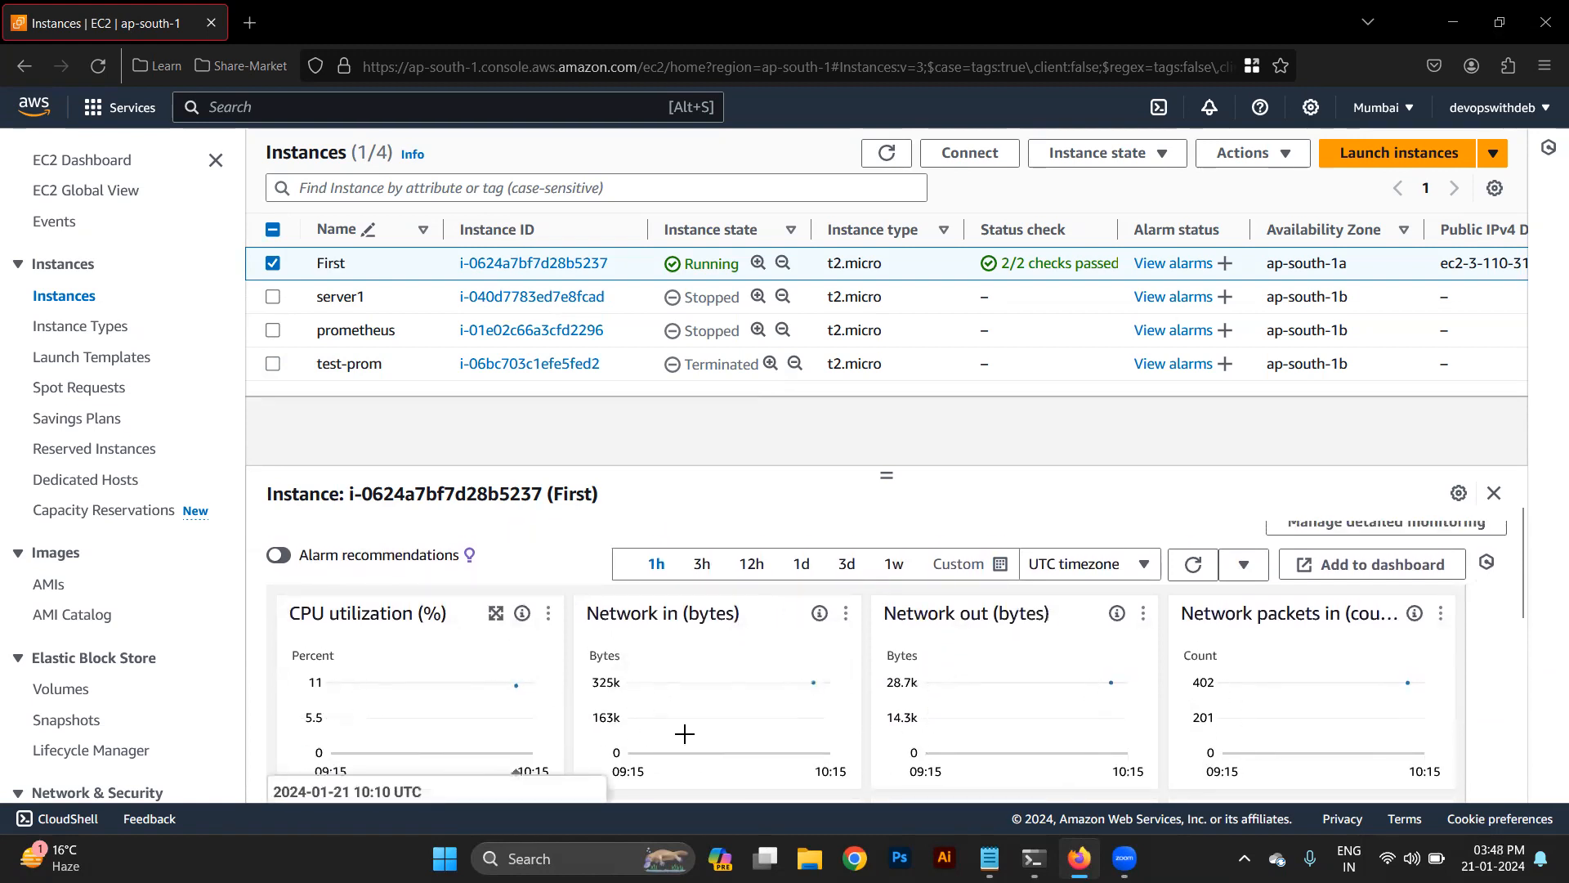
{"action": "scroll", "coordinate": [718, 738], "scroll_direction": "up", "scroll_amount": 1}
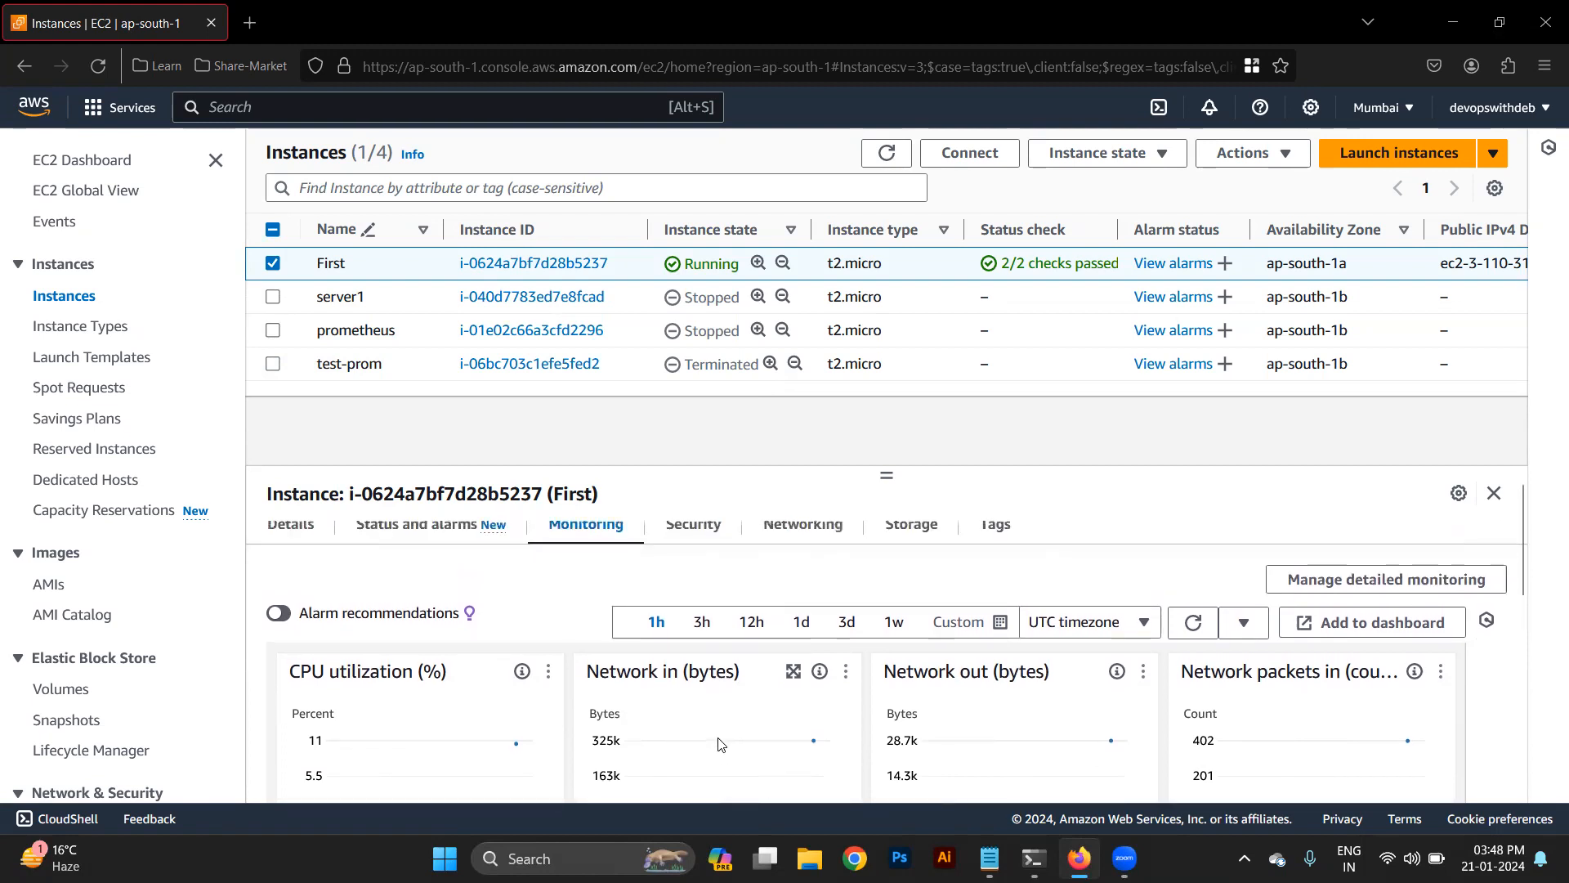
{"action": "scroll", "coordinate": [717, 742], "scroll_direction": "down", "scroll_amount": 3}
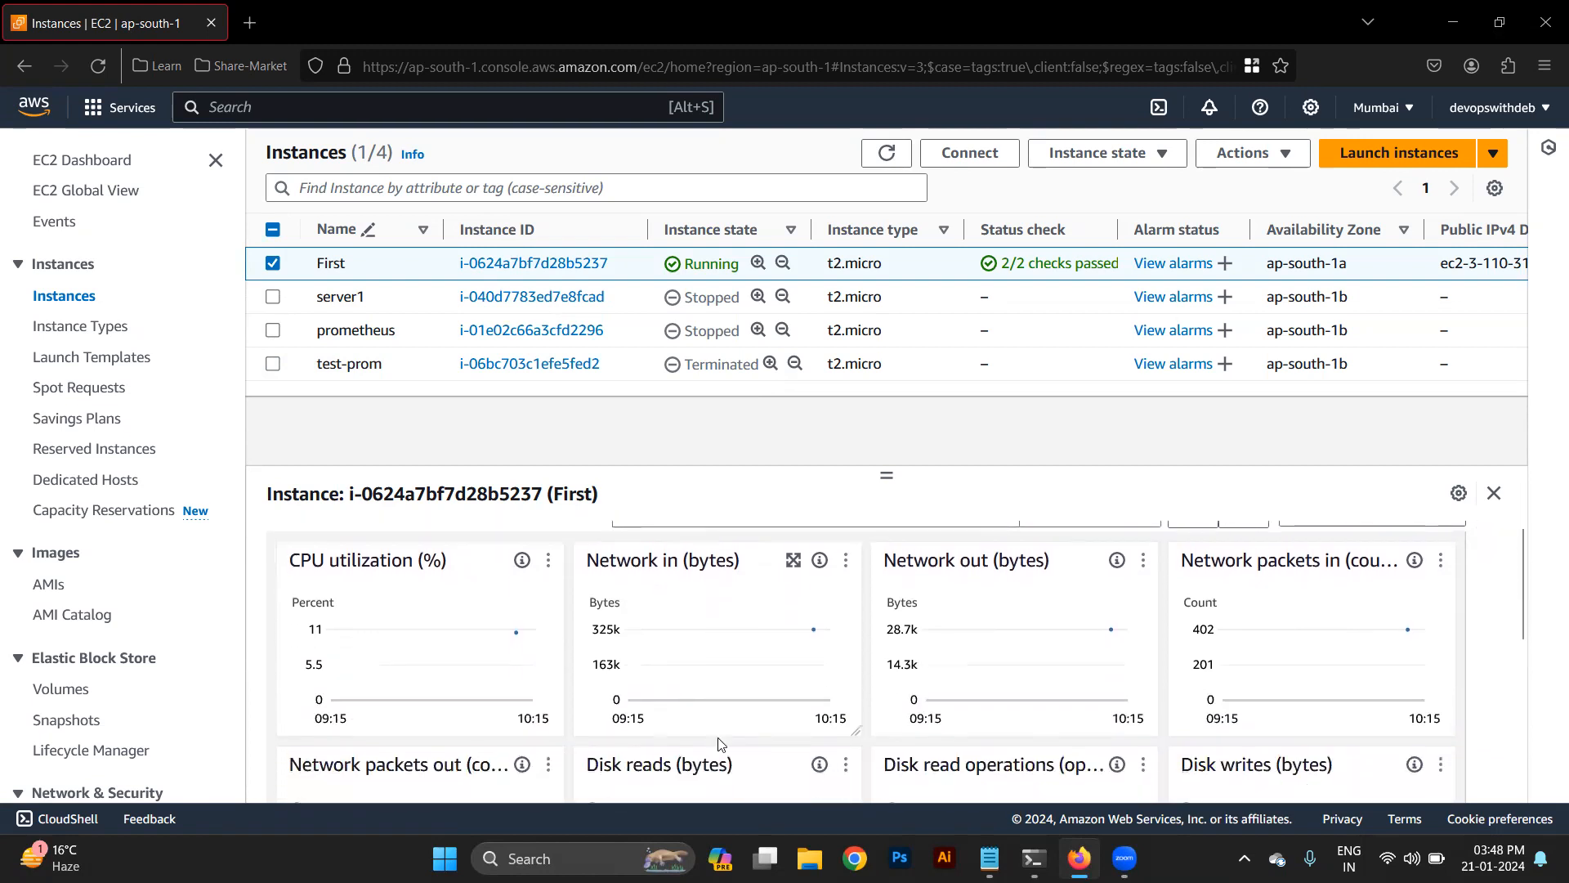
{"action": "scroll", "coordinate": [719, 743], "scroll_direction": "down", "scroll_amount": 4}
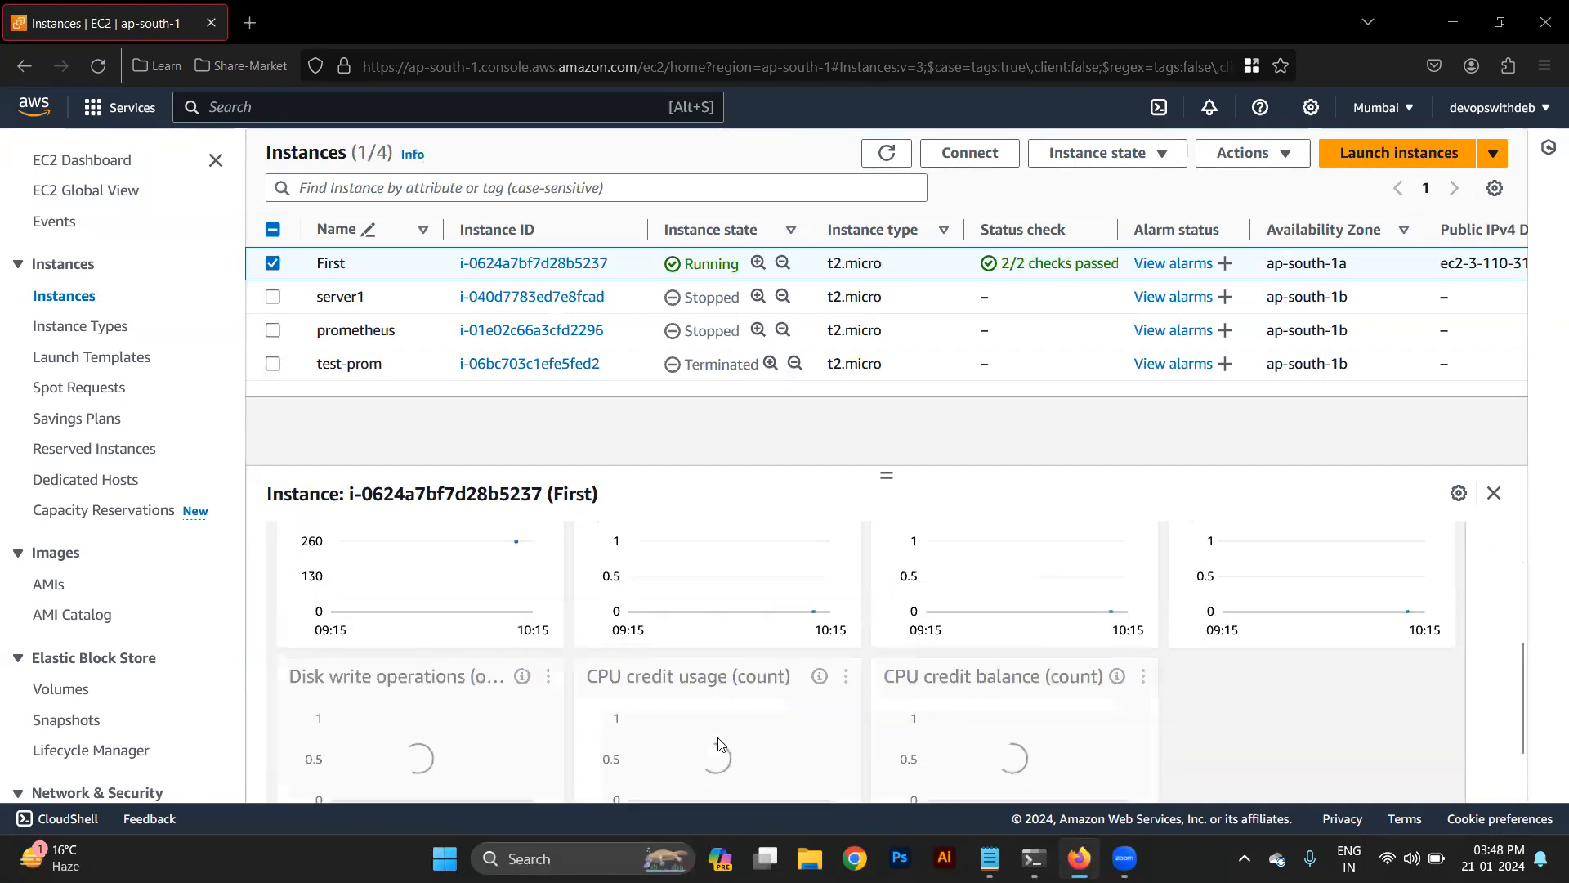
{"action": "scroll", "coordinate": [715, 738], "scroll_direction": "up", "scroll_amount": 7}
{"action": "scroll", "coordinate": [536, 738], "scroll_direction": "down", "scroll_amount": 2}
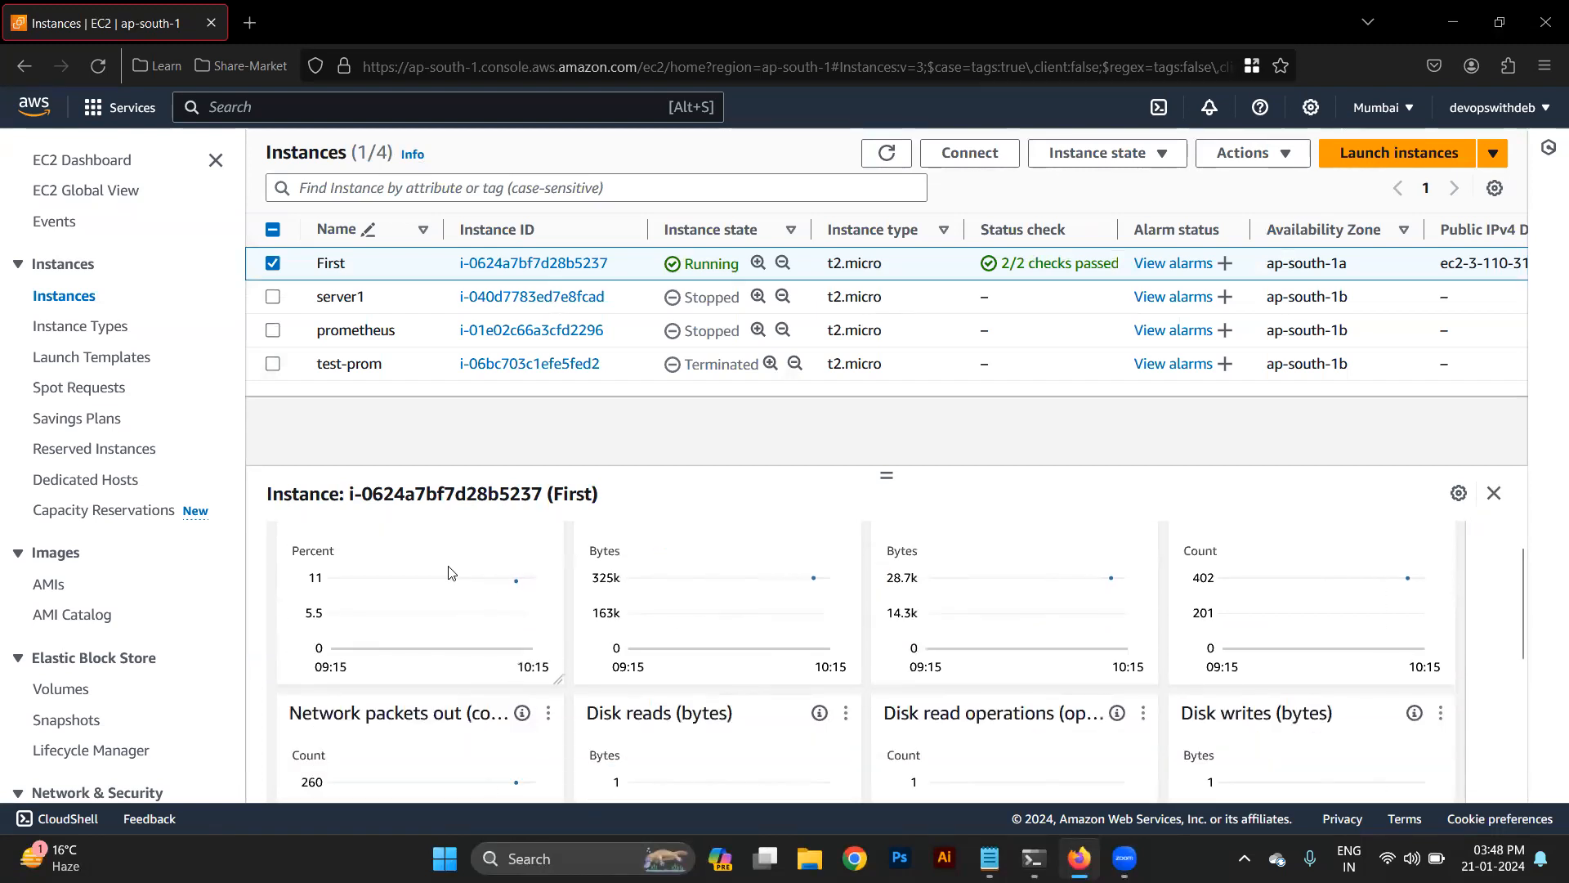
{"action": "scroll", "coordinate": [753, 648], "scroll_direction": "up", "scroll_amount": 2}
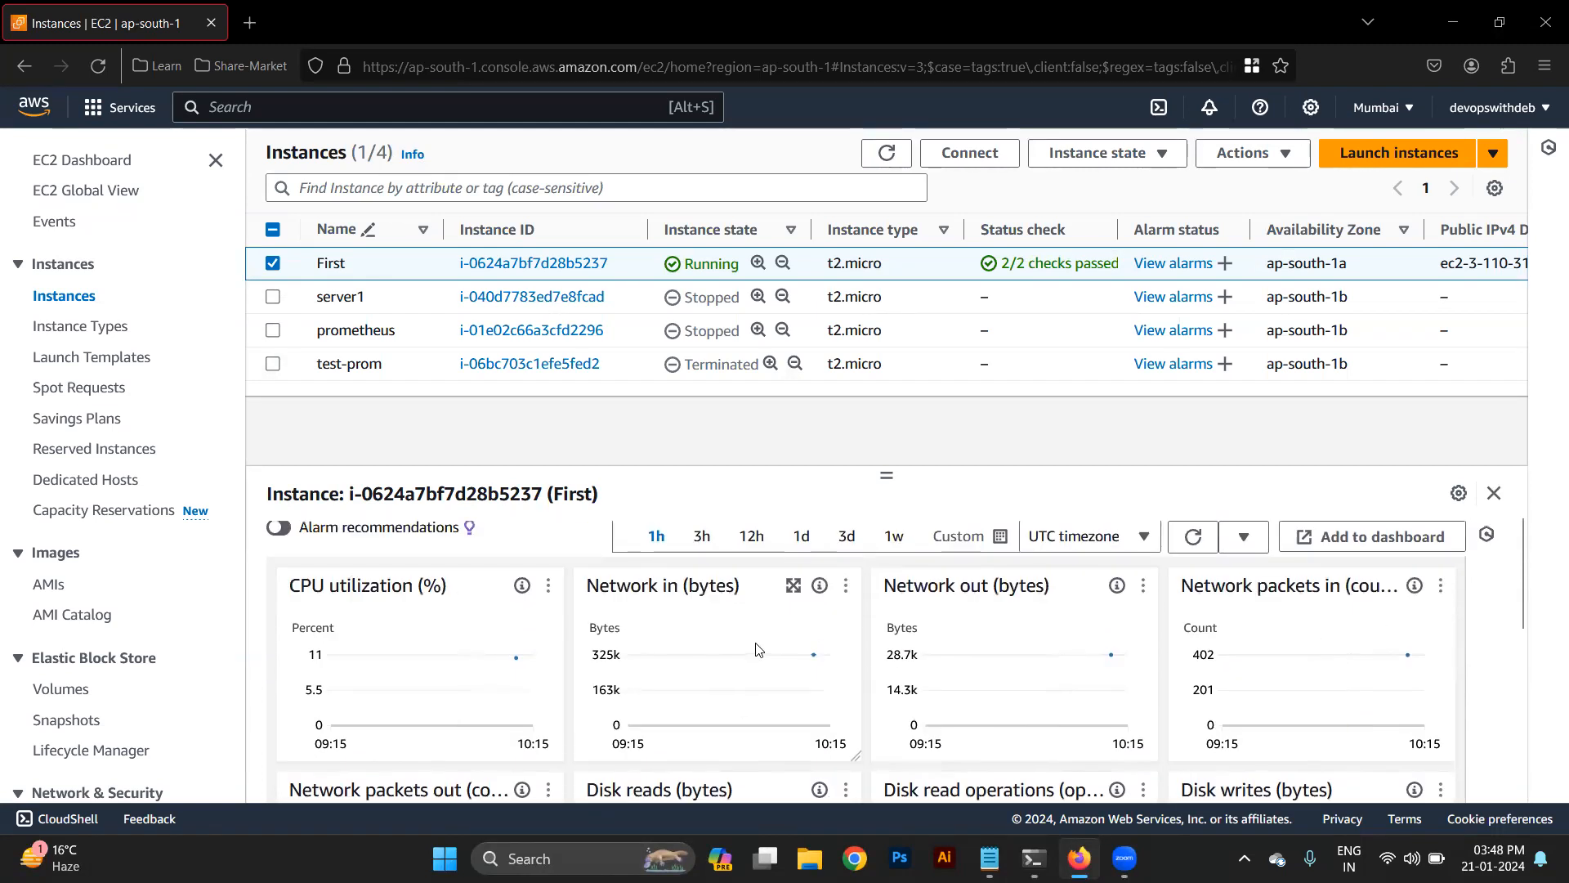
Examine the First instance's disk operation, CPU credit usage and CPU credit balance graphs
{"action": "scroll", "coordinate": [1219, 800], "scroll_direction": "down", "scroll_amount": 7}
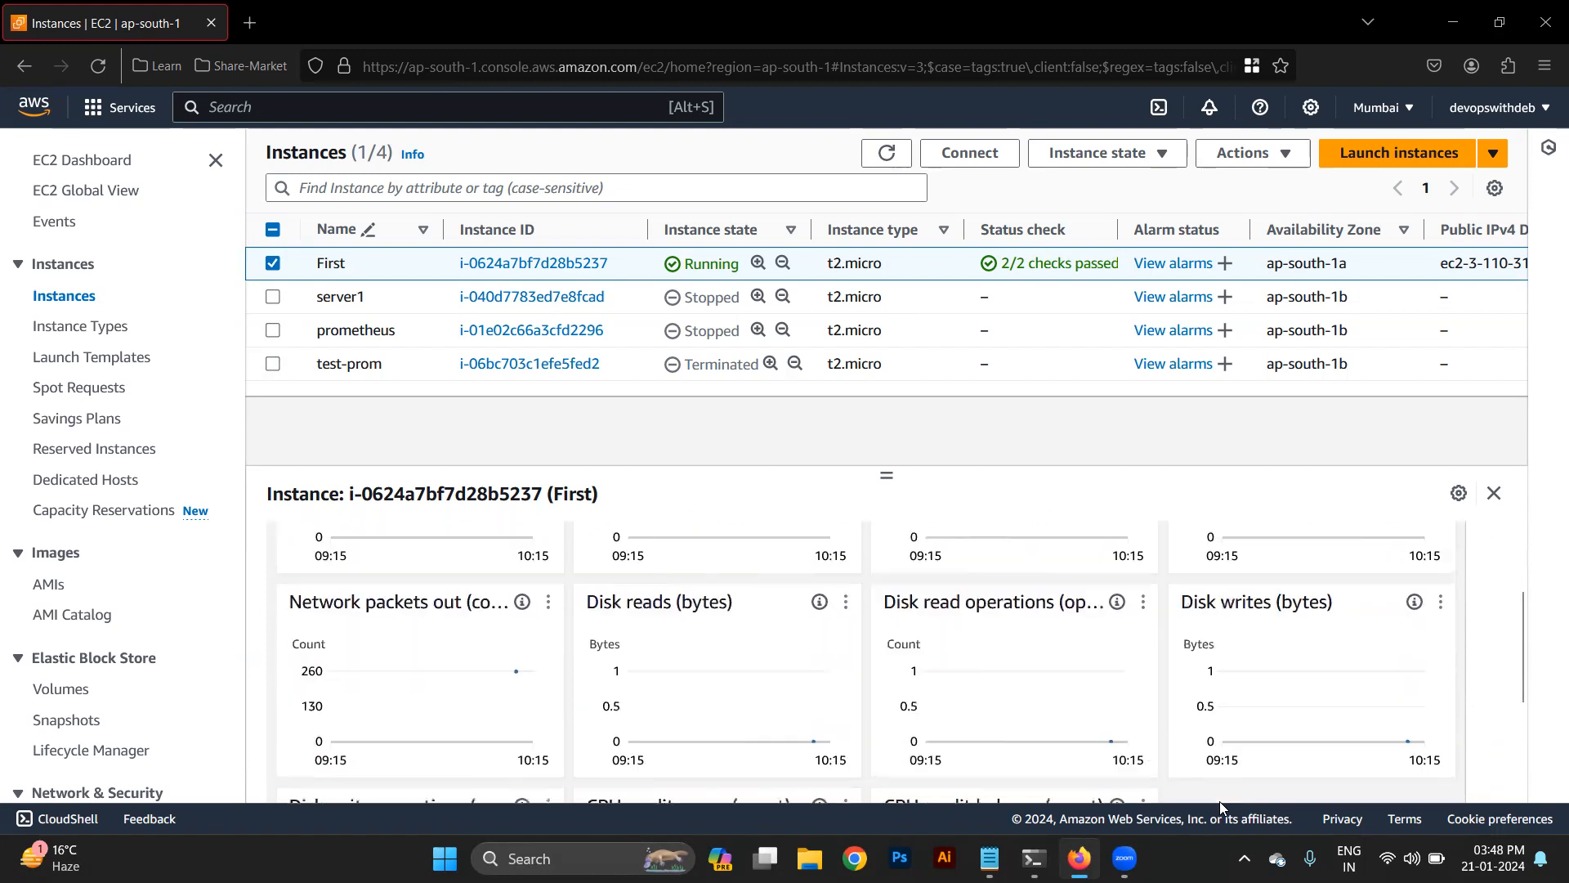
{"action": "scroll", "coordinate": [1219, 801], "scroll_direction": "down", "scroll_amount": 1}
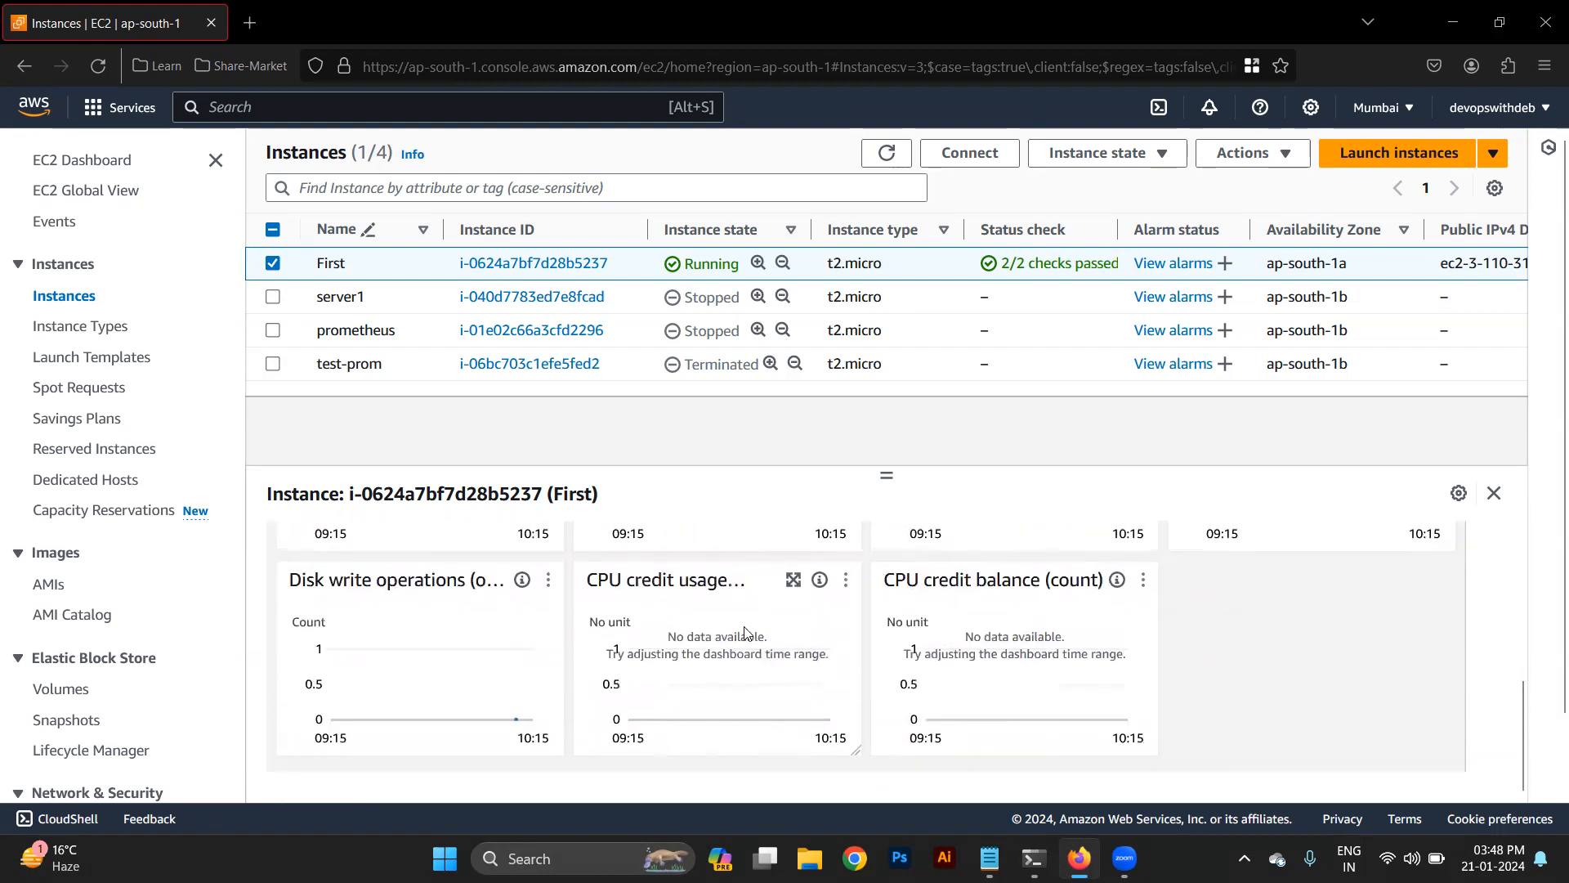
{"action": "triple_click", "coordinate": [695, 580]}
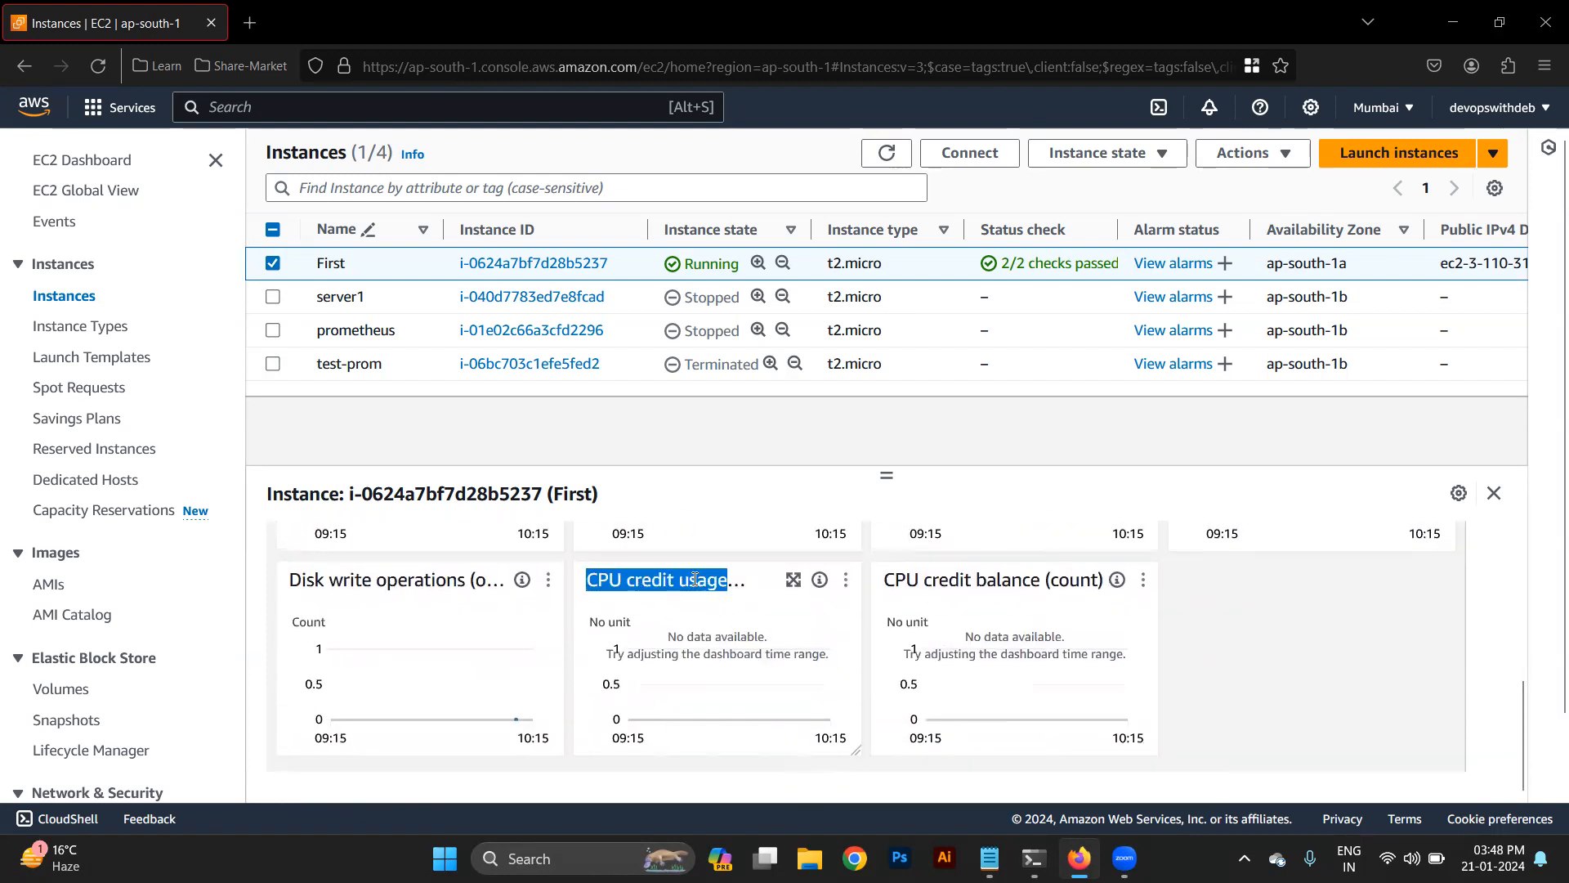
{"action": "triple_click", "coordinate": [695, 580]}
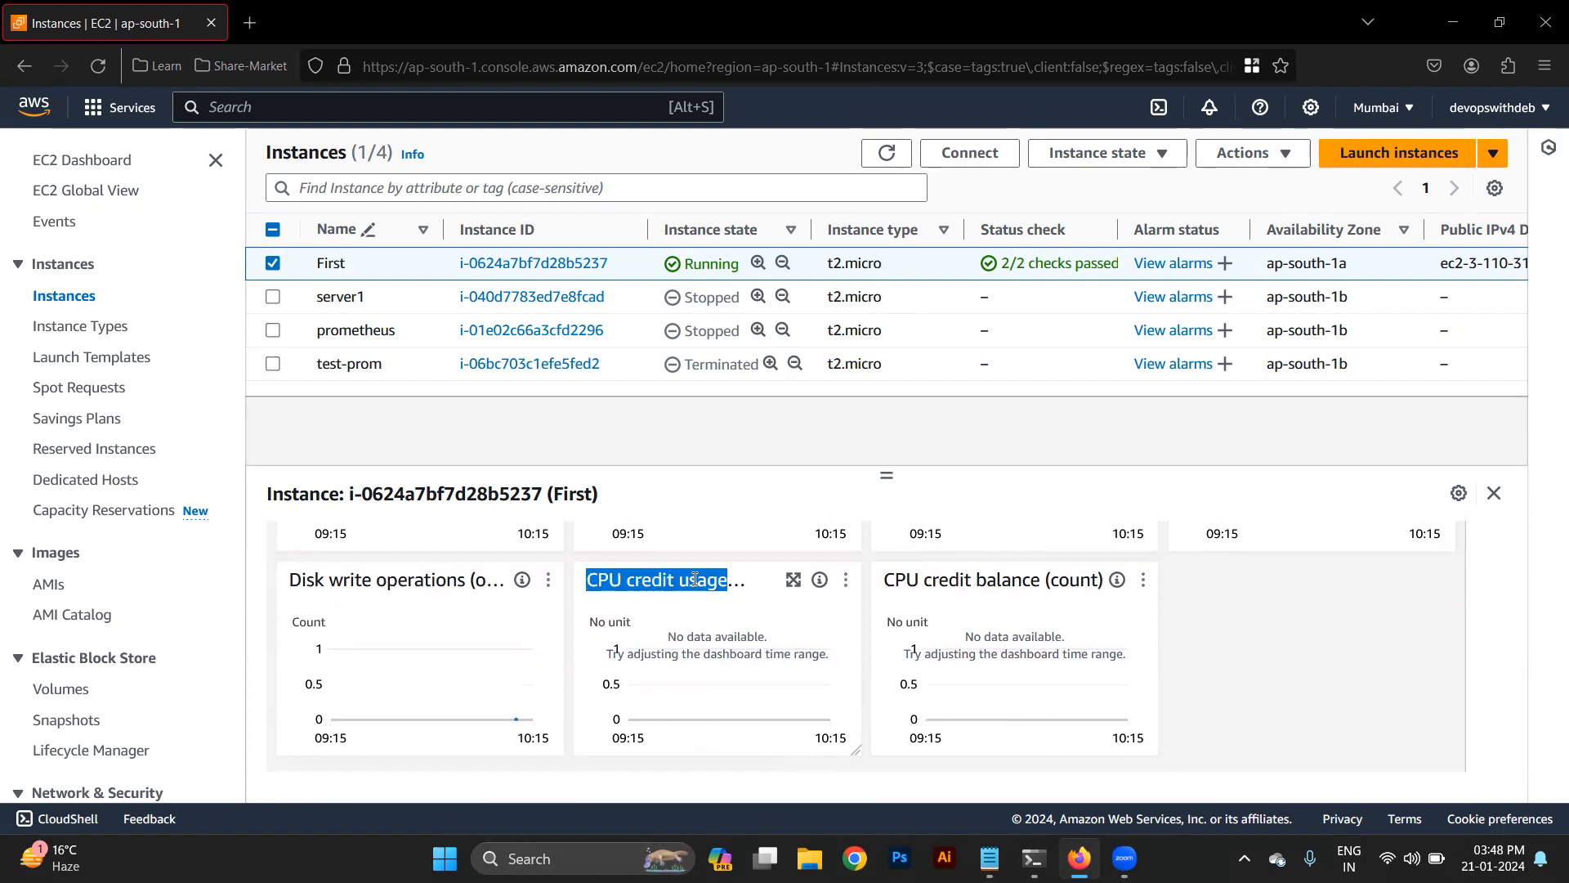
{"action": "triple_click", "coordinate": [984, 571]}
{"action": "scroll", "coordinate": [488, 608], "scroll_direction": "up", "scroll_amount": 2}
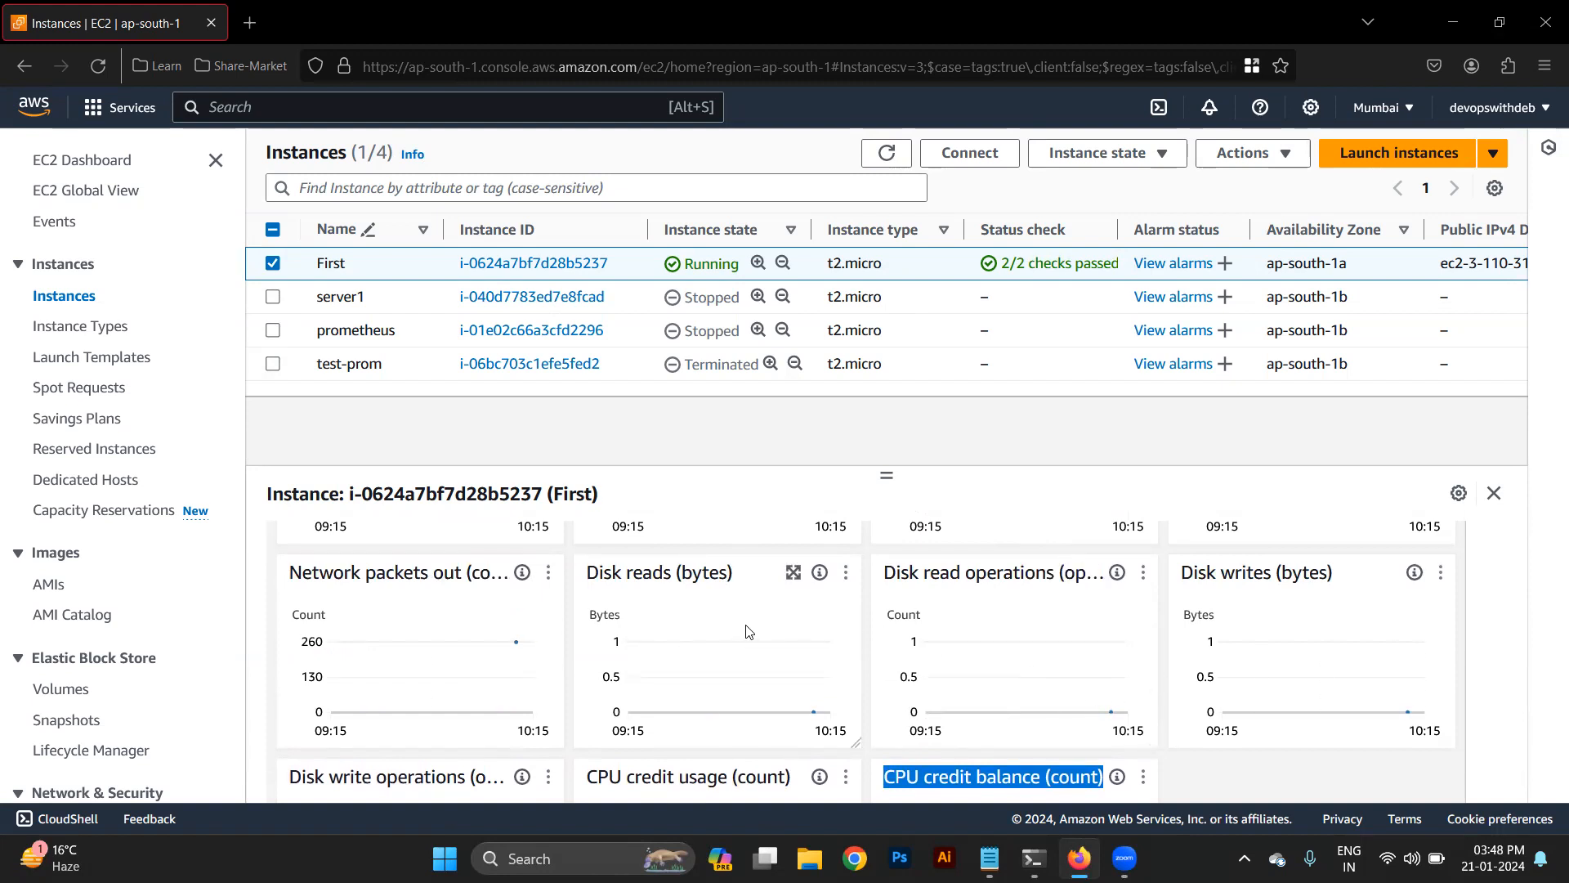
{"action": "scroll", "coordinate": [748, 630], "scroll_direction": "up", "scroll_amount": 3}
{"action": "scroll", "coordinate": [748, 630], "scroll_direction": "up", "scroll_amount": 2}
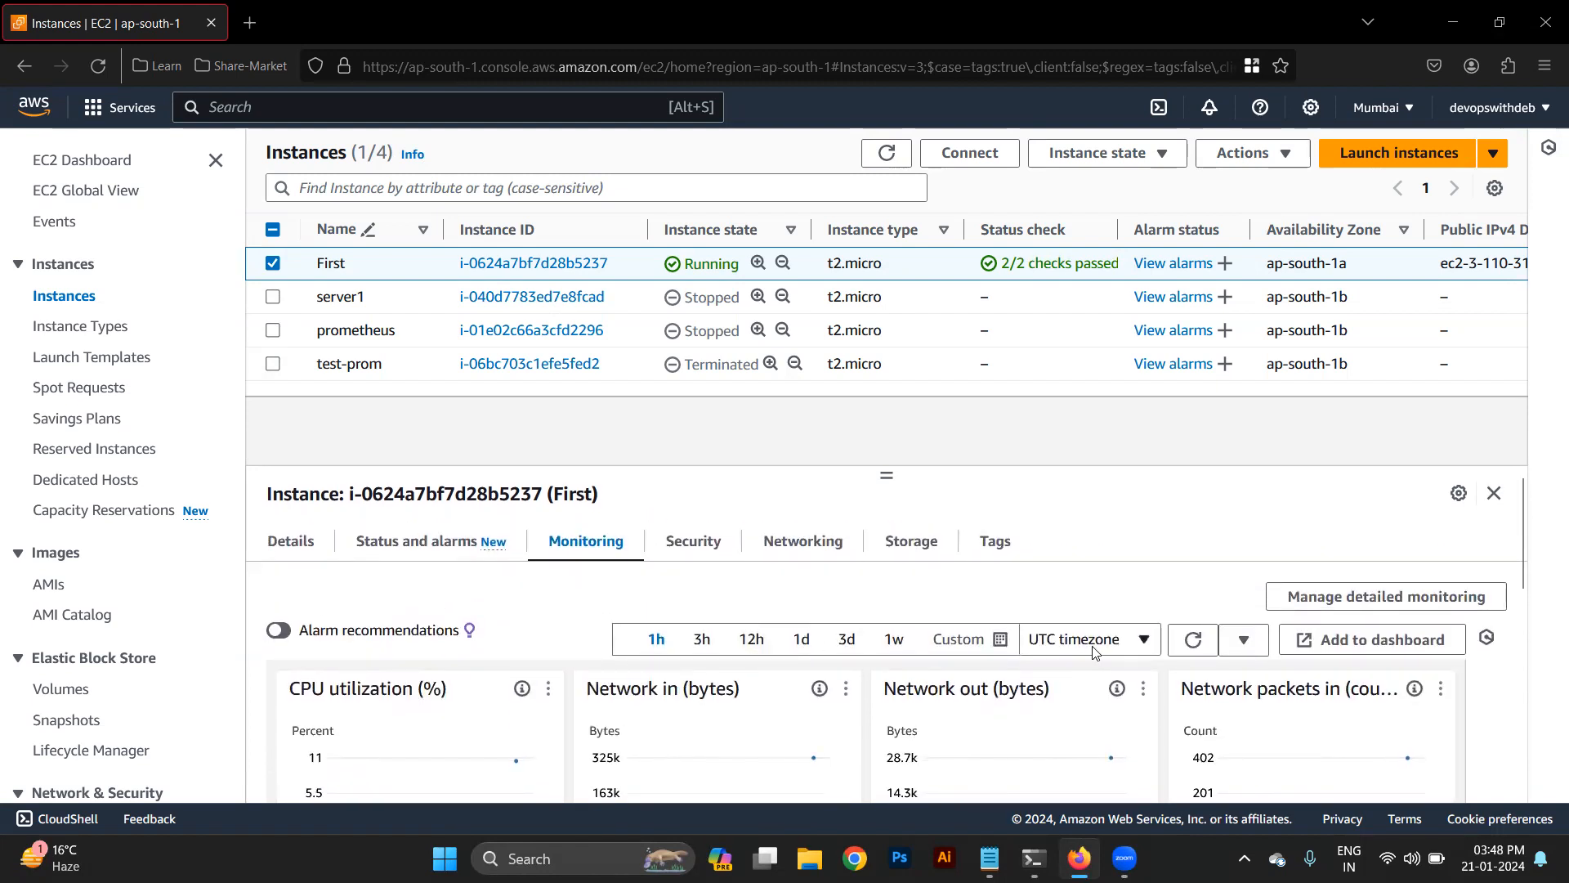
Set the monitoring graphs to a custom relative time range of 1 minute
{"action": "left_click", "coordinate": [1001, 641]}
{"action": "scroll", "coordinate": [791, 743], "scroll_direction": "down", "scroll_amount": 2}
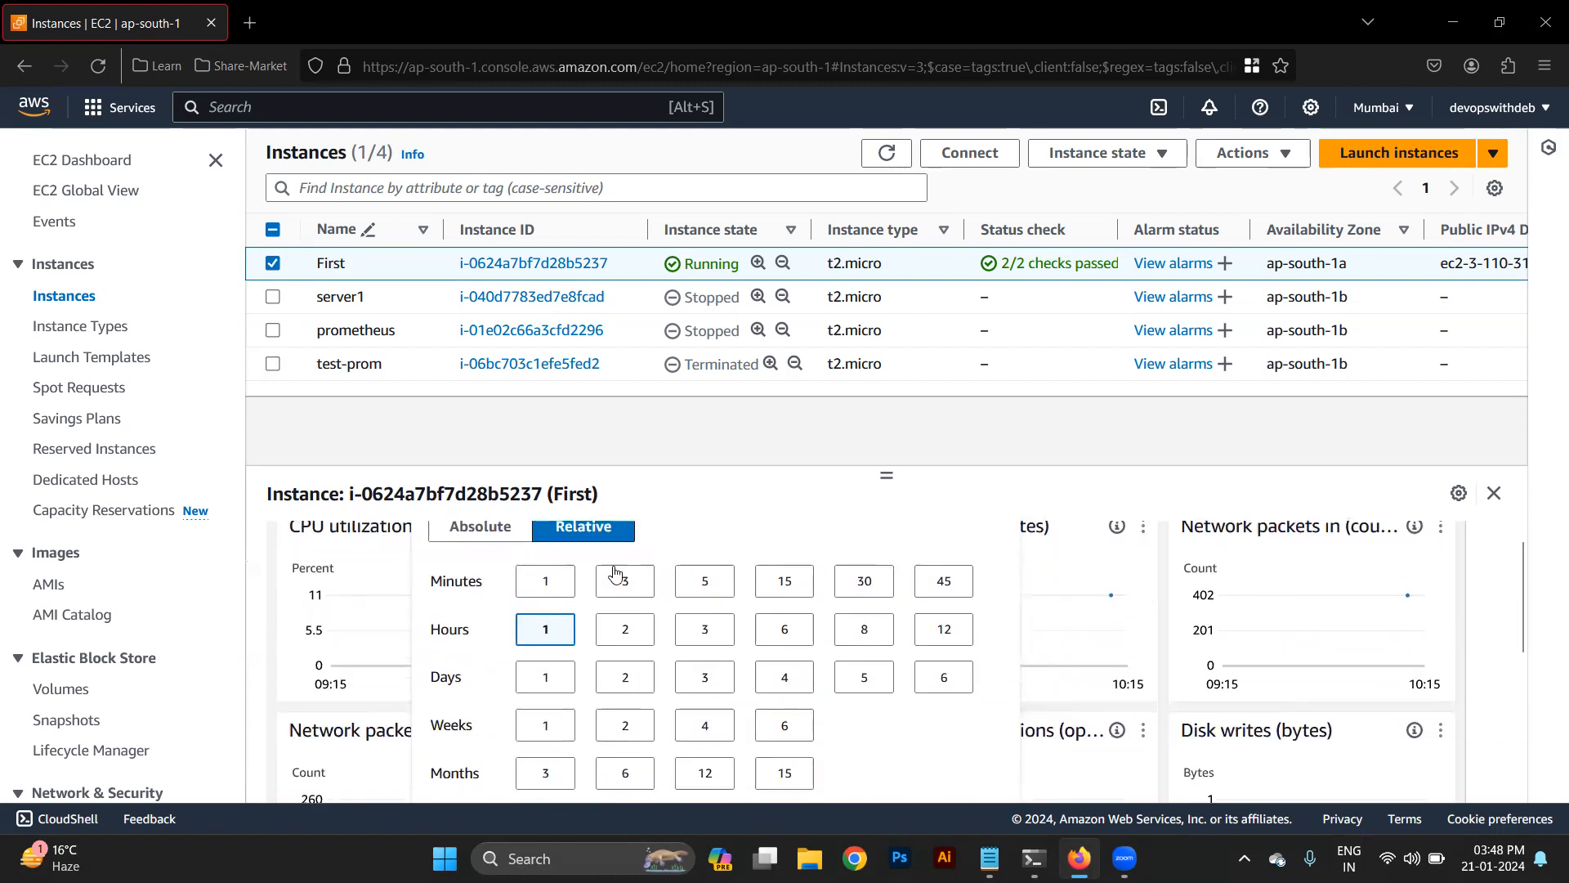
{"action": "left_click", "coordinate": [546, 581]}
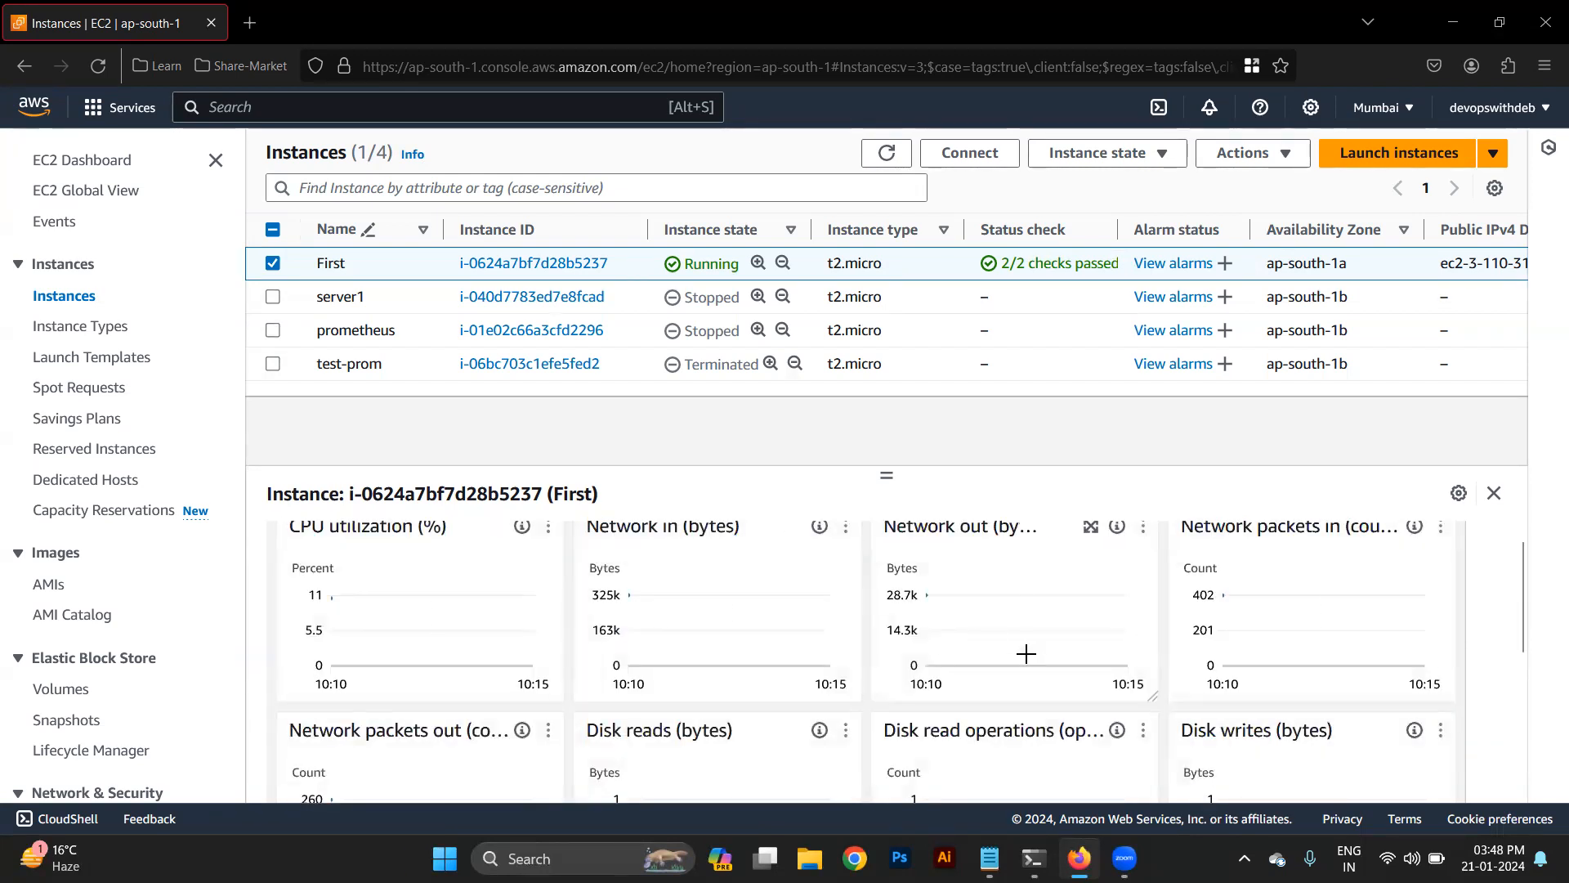
{"action": "scroll", "coordinate": [1028, 658], "scroll_direction": "up", "scroll_amount": 1}
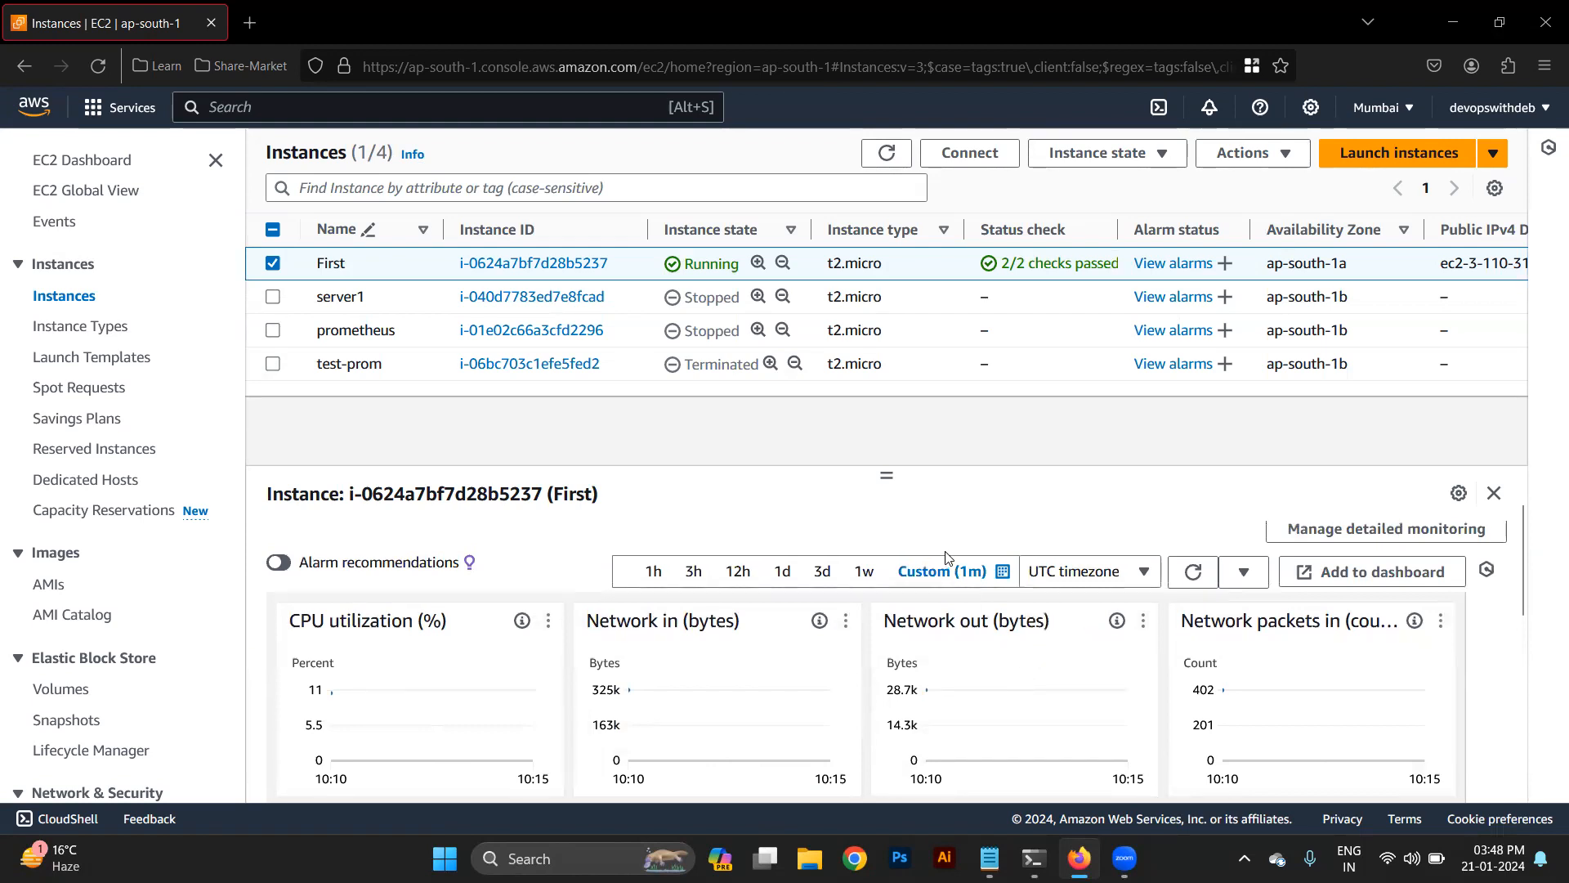
Open the First instance's detailed monitoring setting again, tick Enable, and dismiss it without confirming
{"action": "left_click", "coordinate": [1249, 153]}
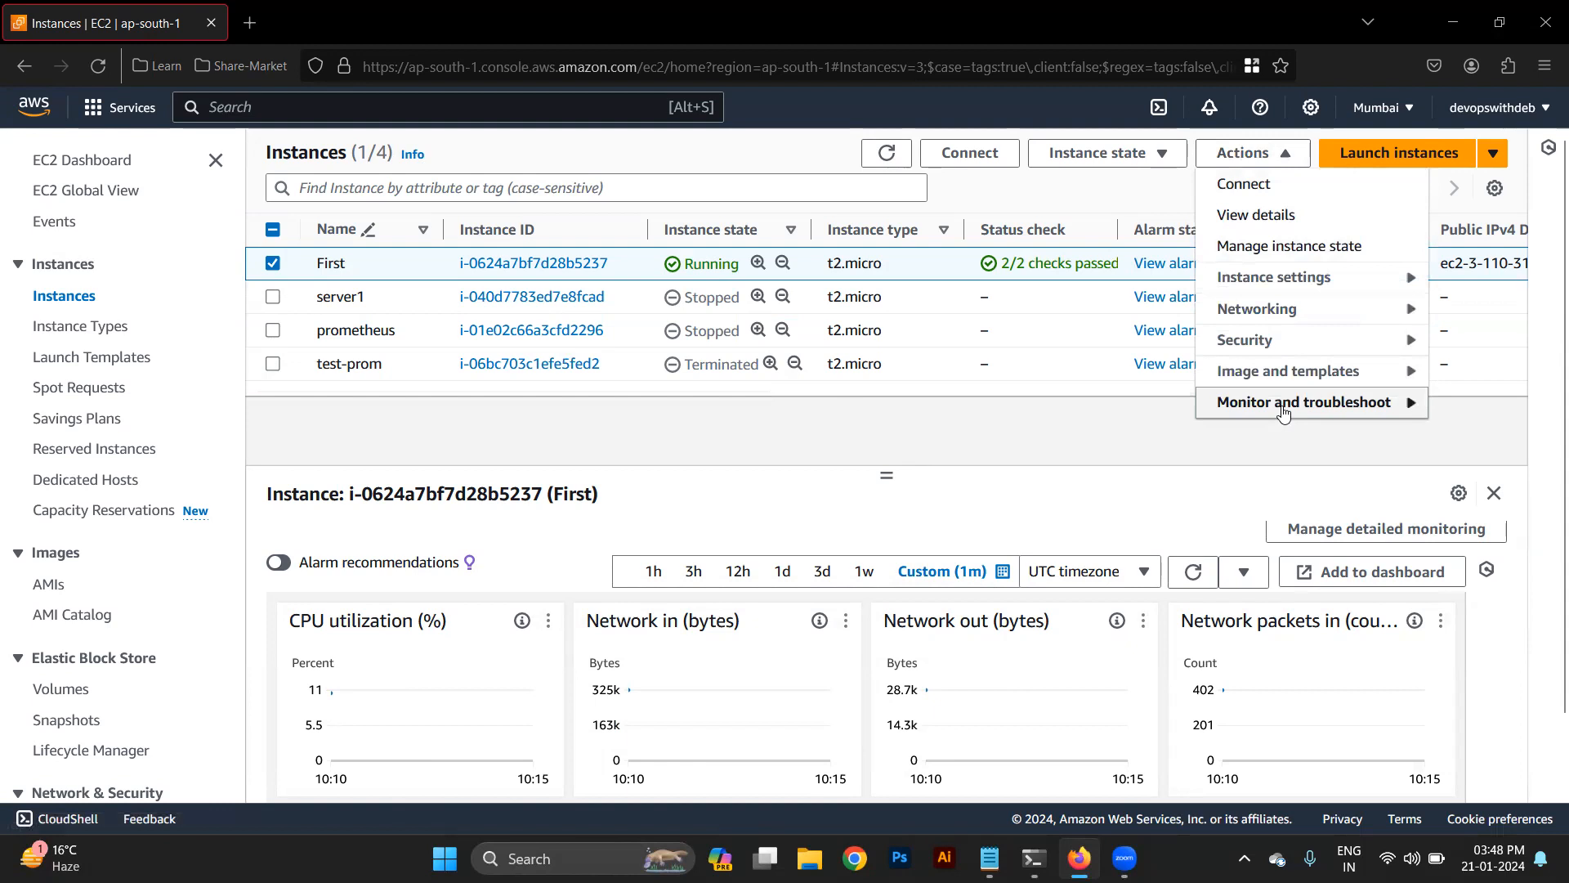
{"action": "mouse_move", "coordinate": [1283, 413]}
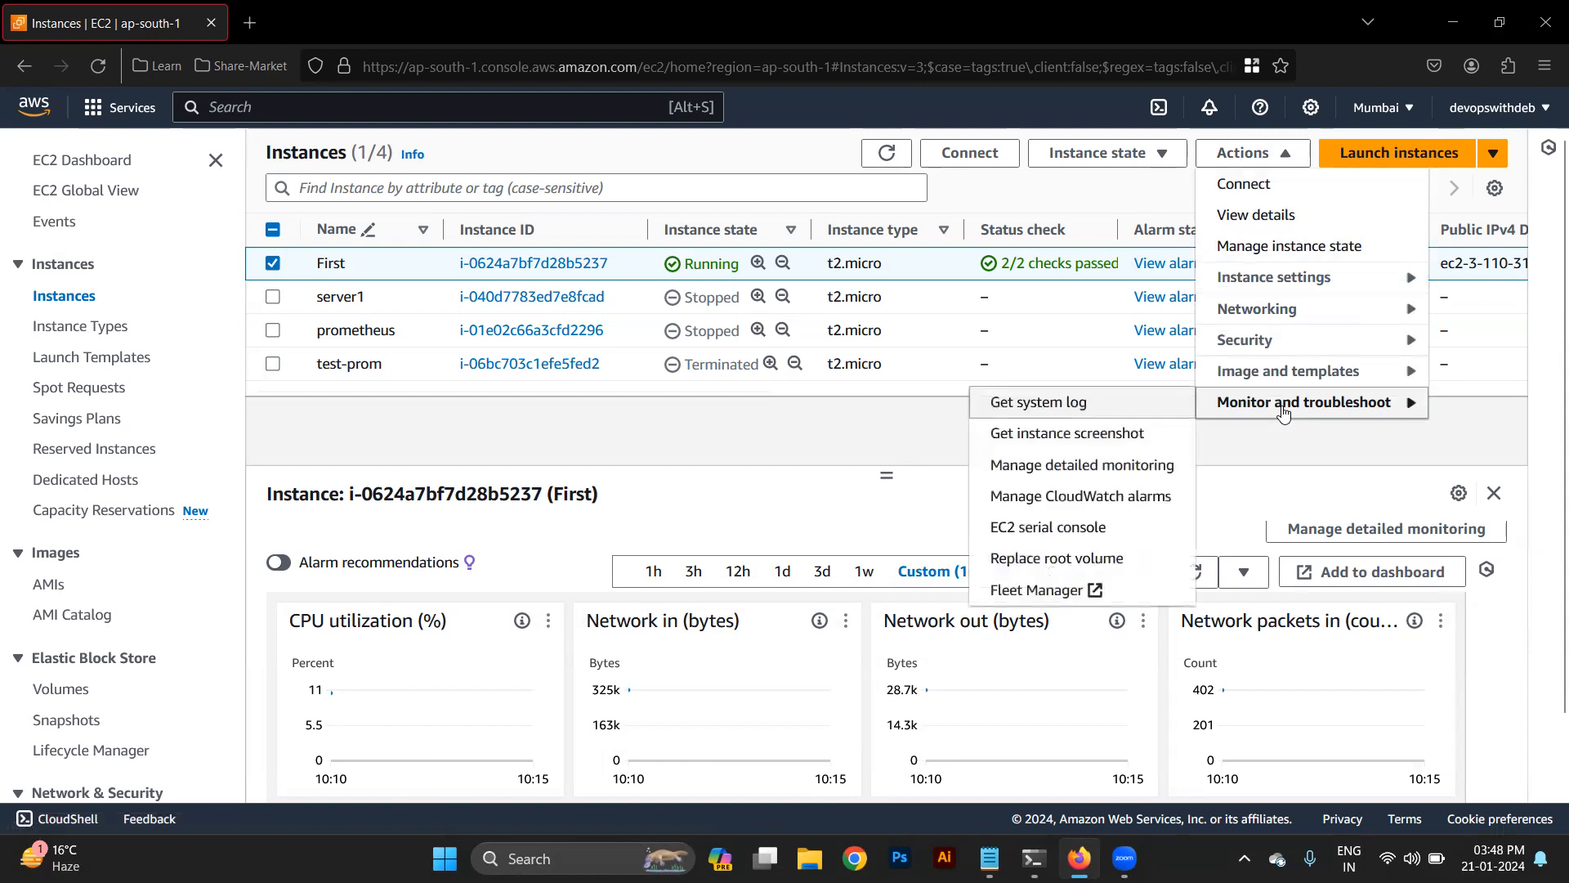
{"action": "left_click", "coordinate": [1071, 467]}
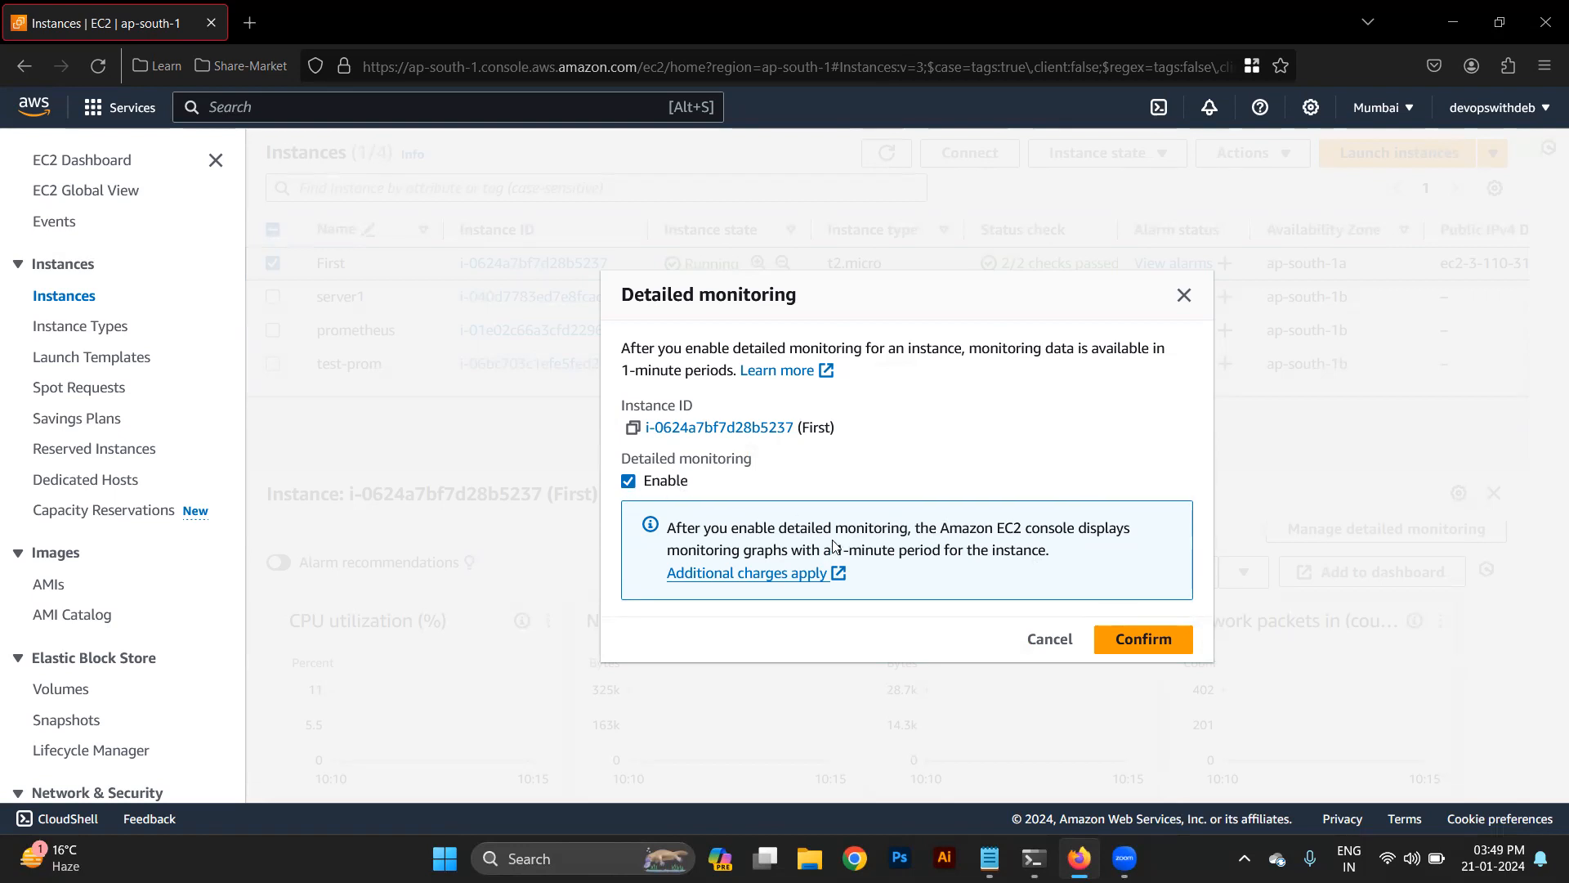
{"action": "left_click", "coordinate": [1183, 295]}
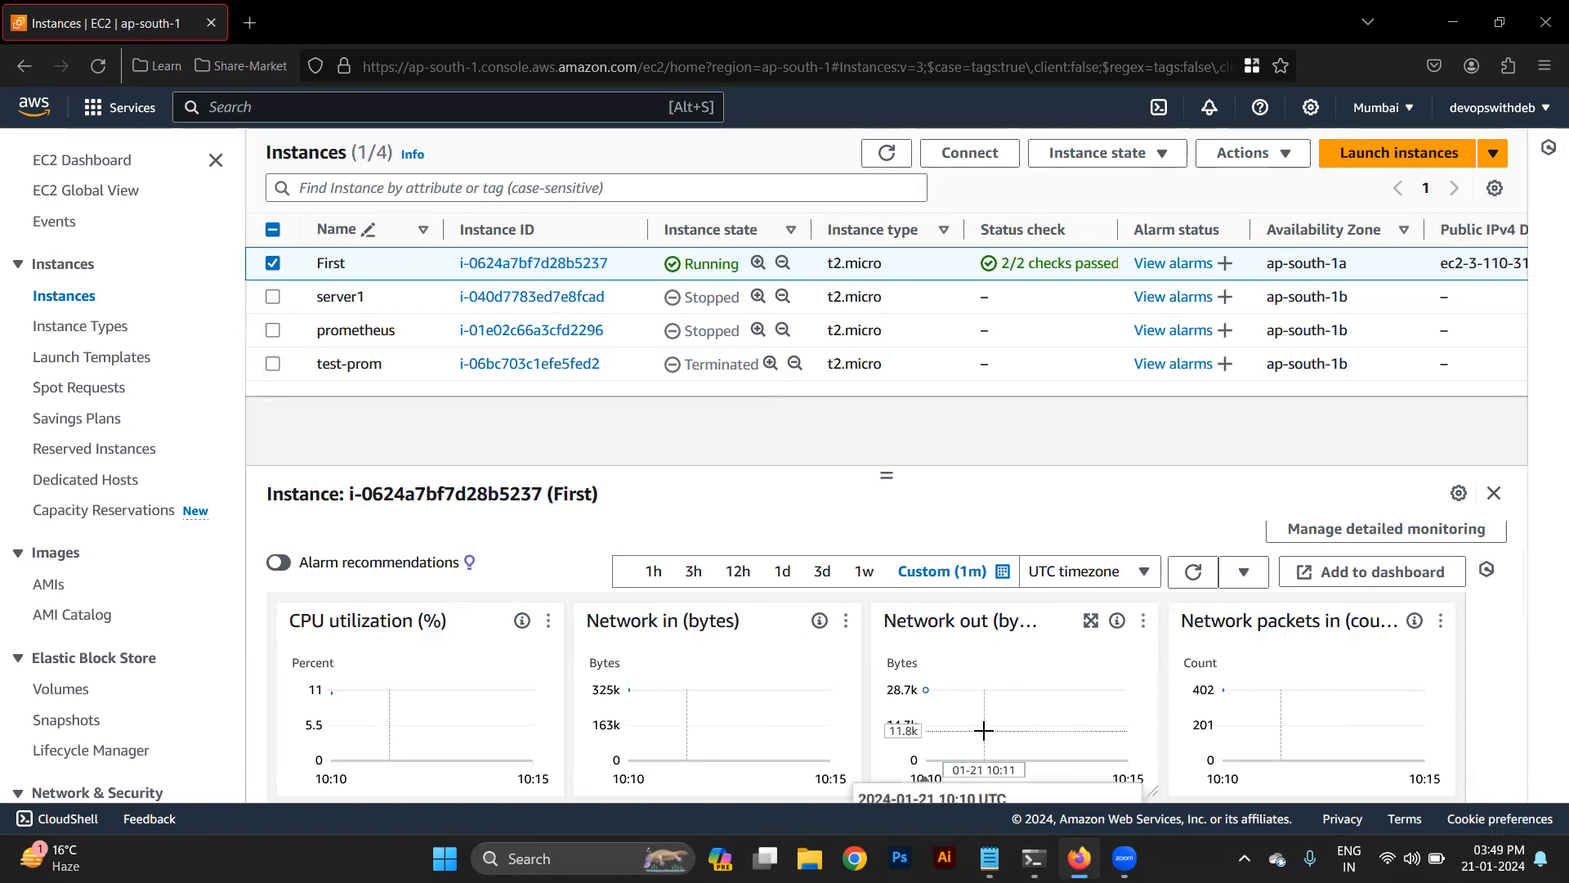
{"action": "key", "text": "alt+Tab"}
{"action": "key", "text": "alt+Tab"}
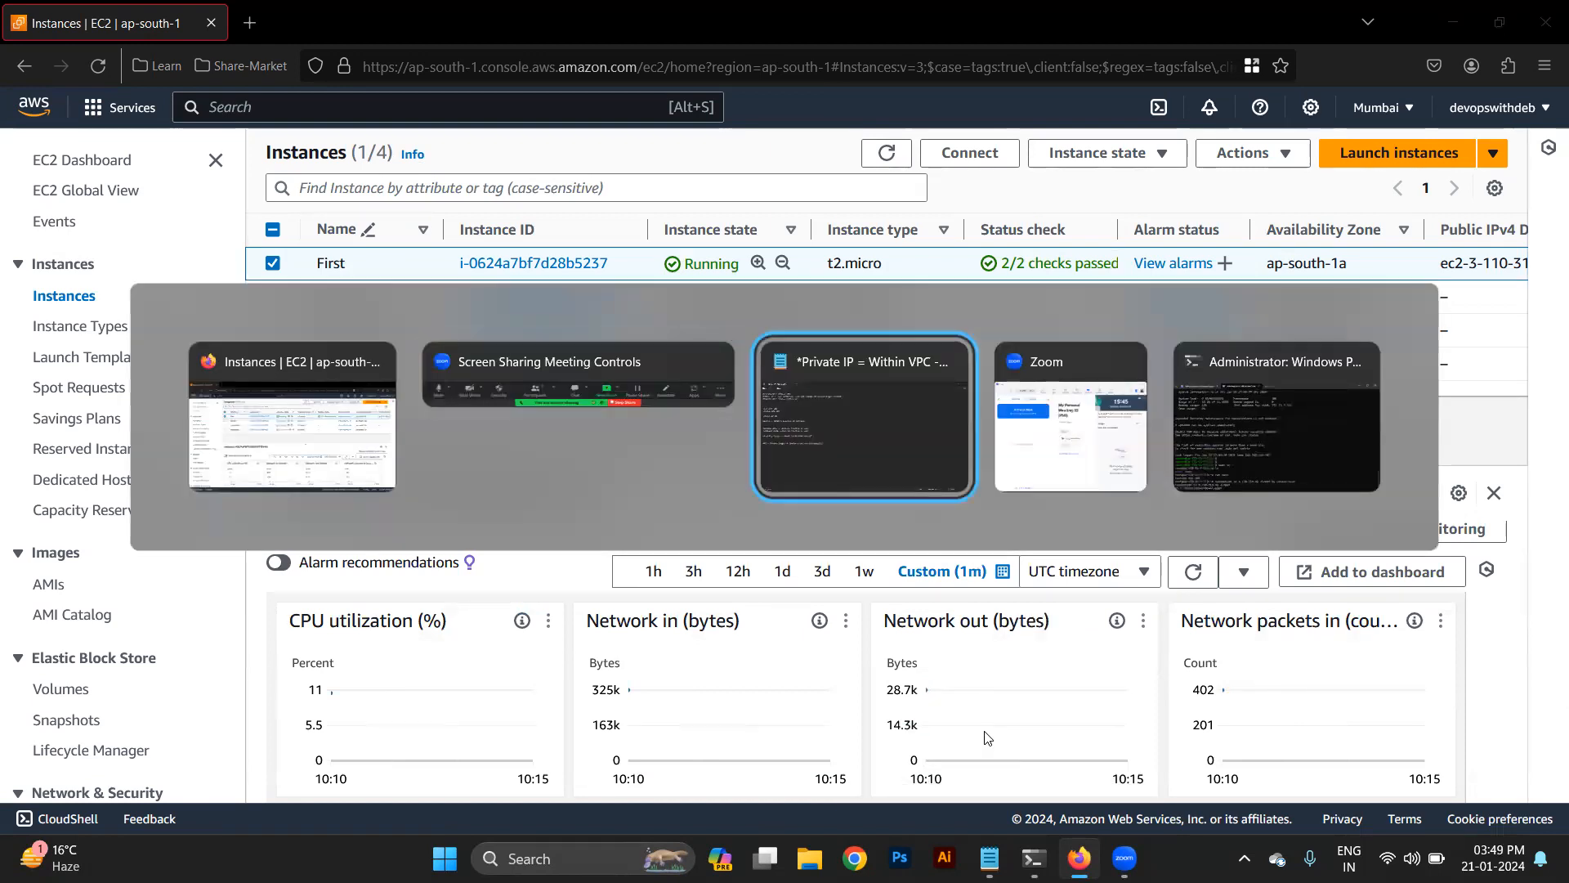
{"action": "key", "text": "alt+Tab"}
{"action": "key", "text": "alt+Tab"}
{"action": "key", "text": "alt+Tab"}
{"action": "key", "text": "alt+Tab"}
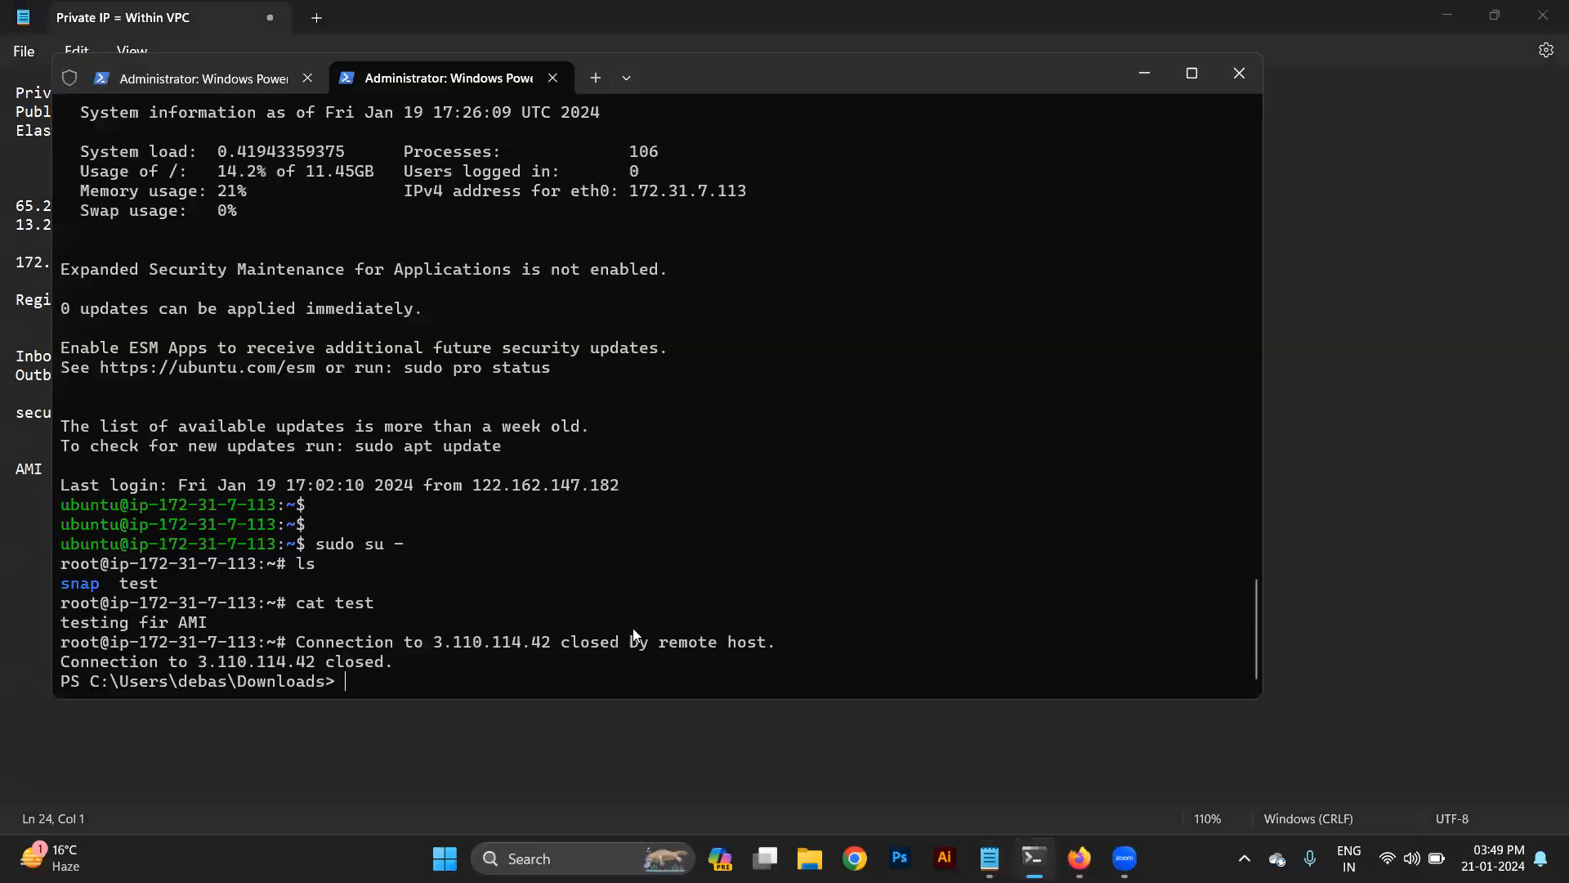
{"action": "key", "text": "Return"}
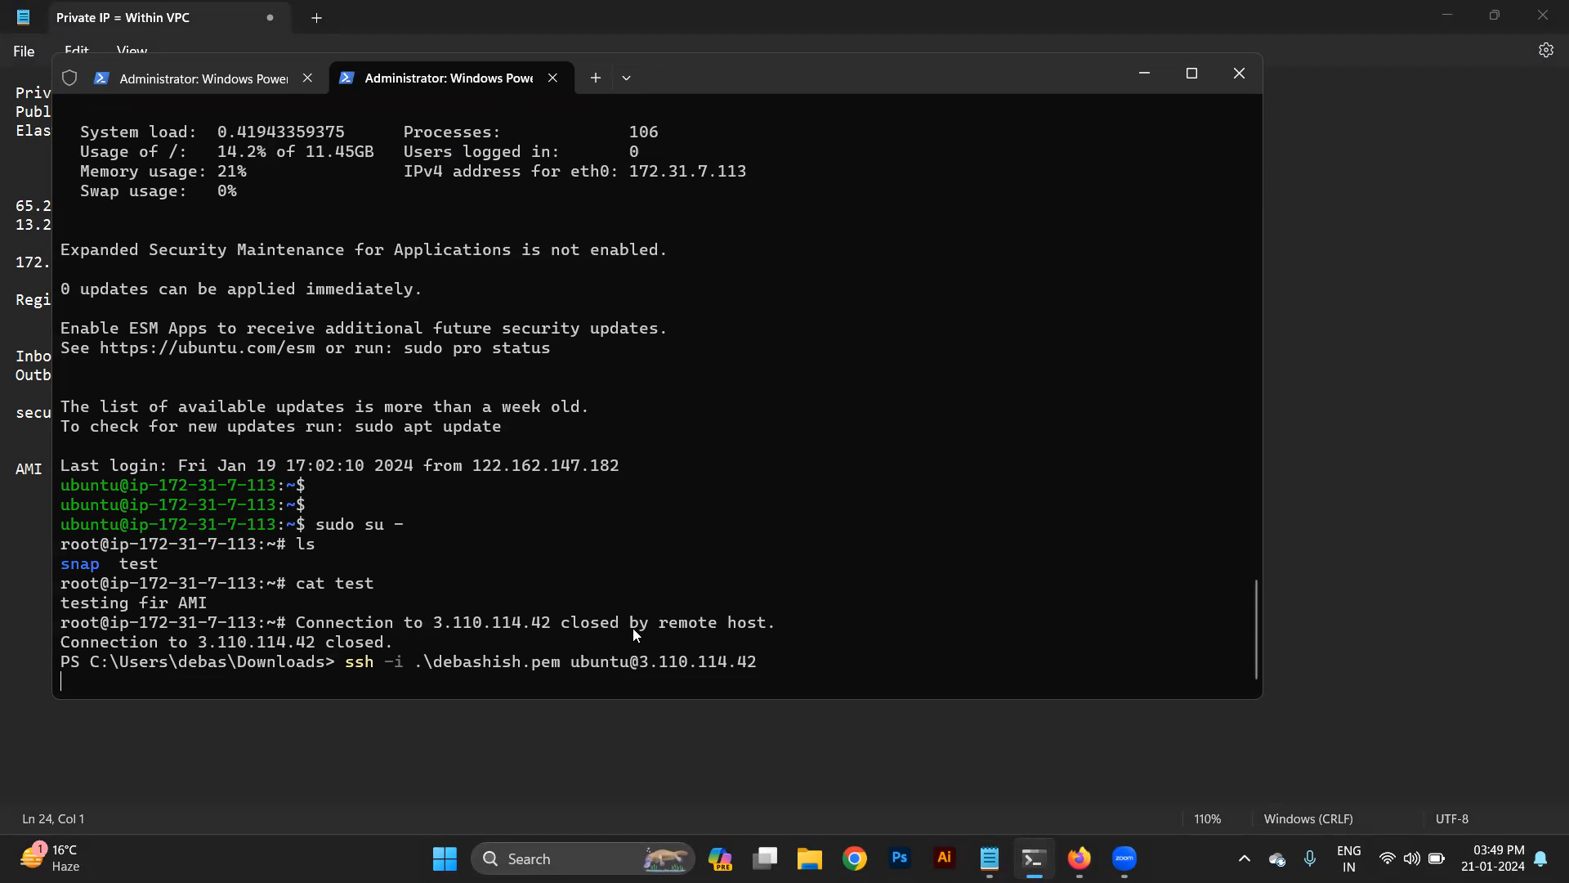
Return to the EC2 console in the browser and copy the public IPv4 address from the First instance's details
{"action": "key", "text": "alt+Tab"}
{"action": "key", "text": "alt+Tab"}
{"action": "key", "text": "alt+Tab"}
{"action": "key", "text": "alt+Tab"}
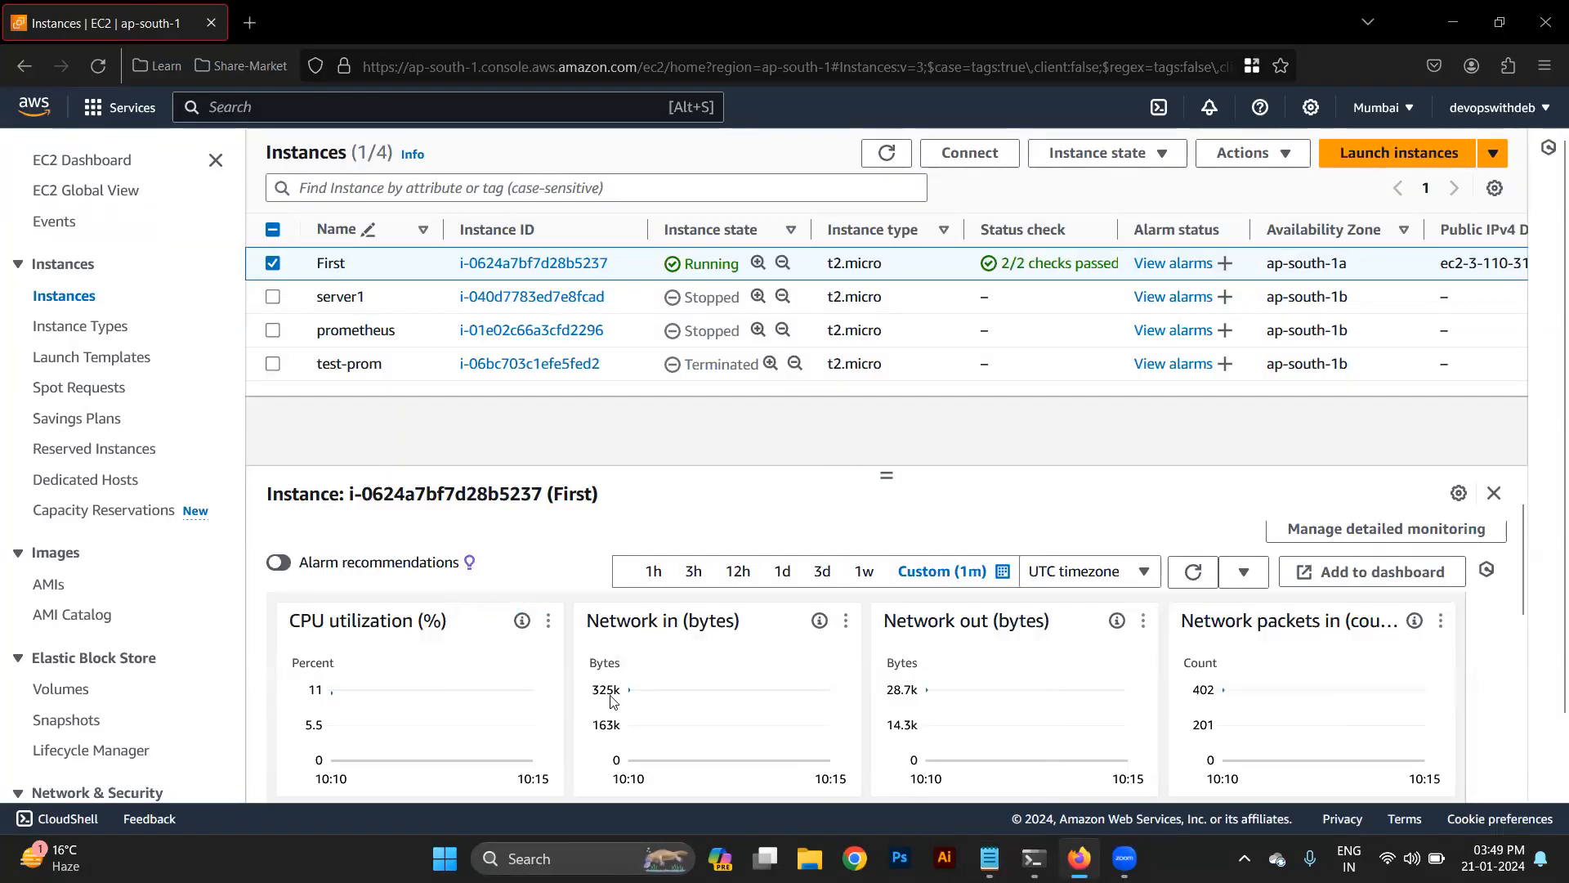
{"action": "scroll", "coordinate": [613, 700], "scroll_direction": "up", "scroll_amount": 2}
{"action": "left_click", "coordinate": [292, 541]}
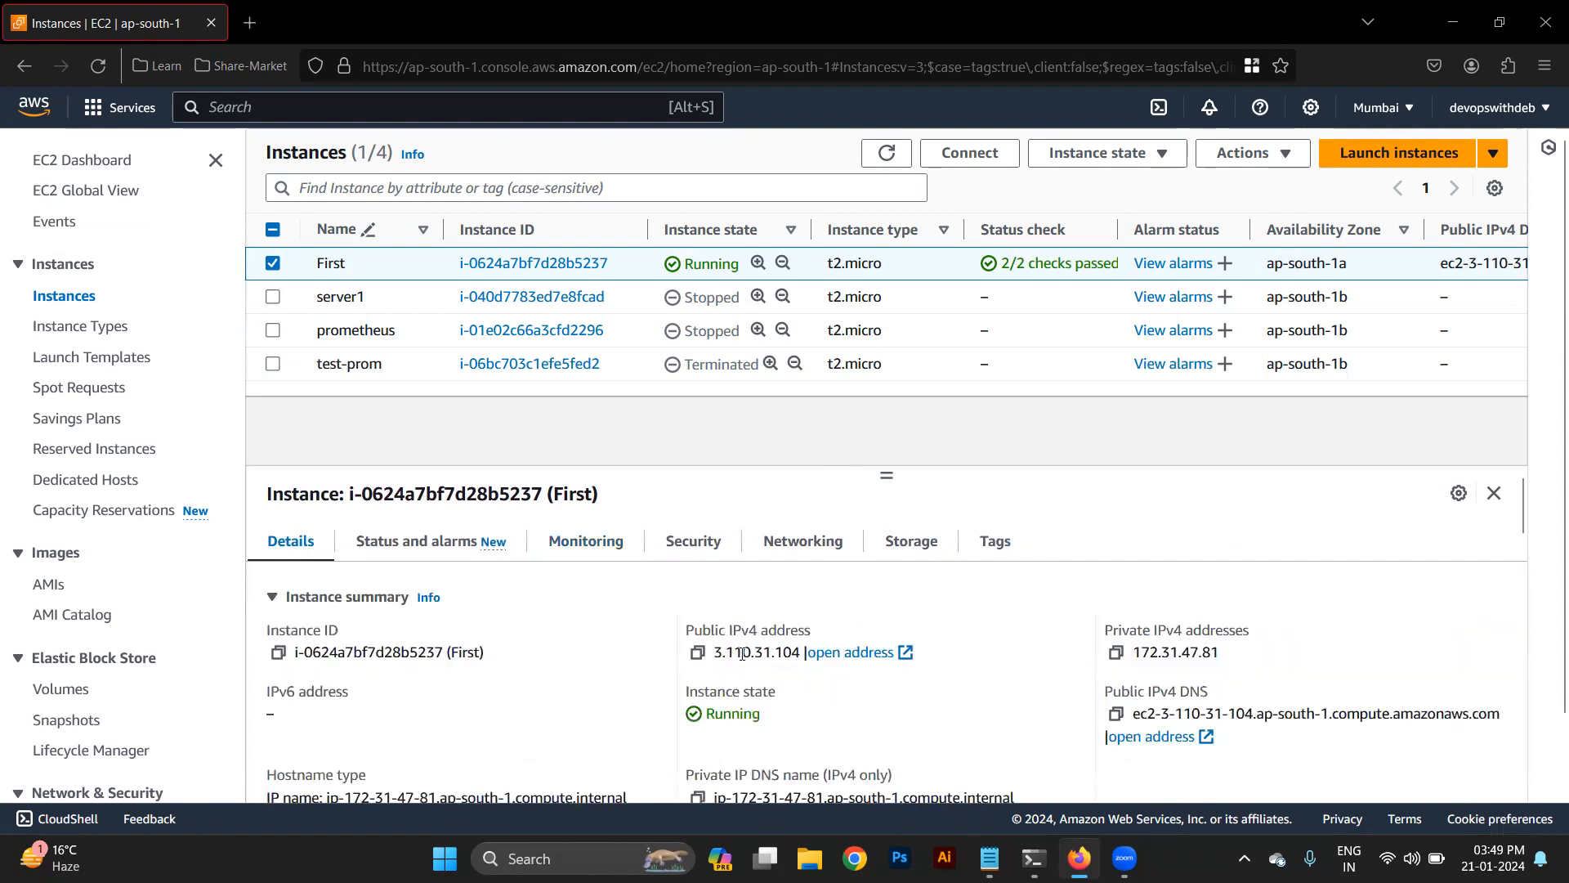
{"action": "left_click", "coordinate": [696, 652]}
{"action": "key", "text": "alt+Tab"}
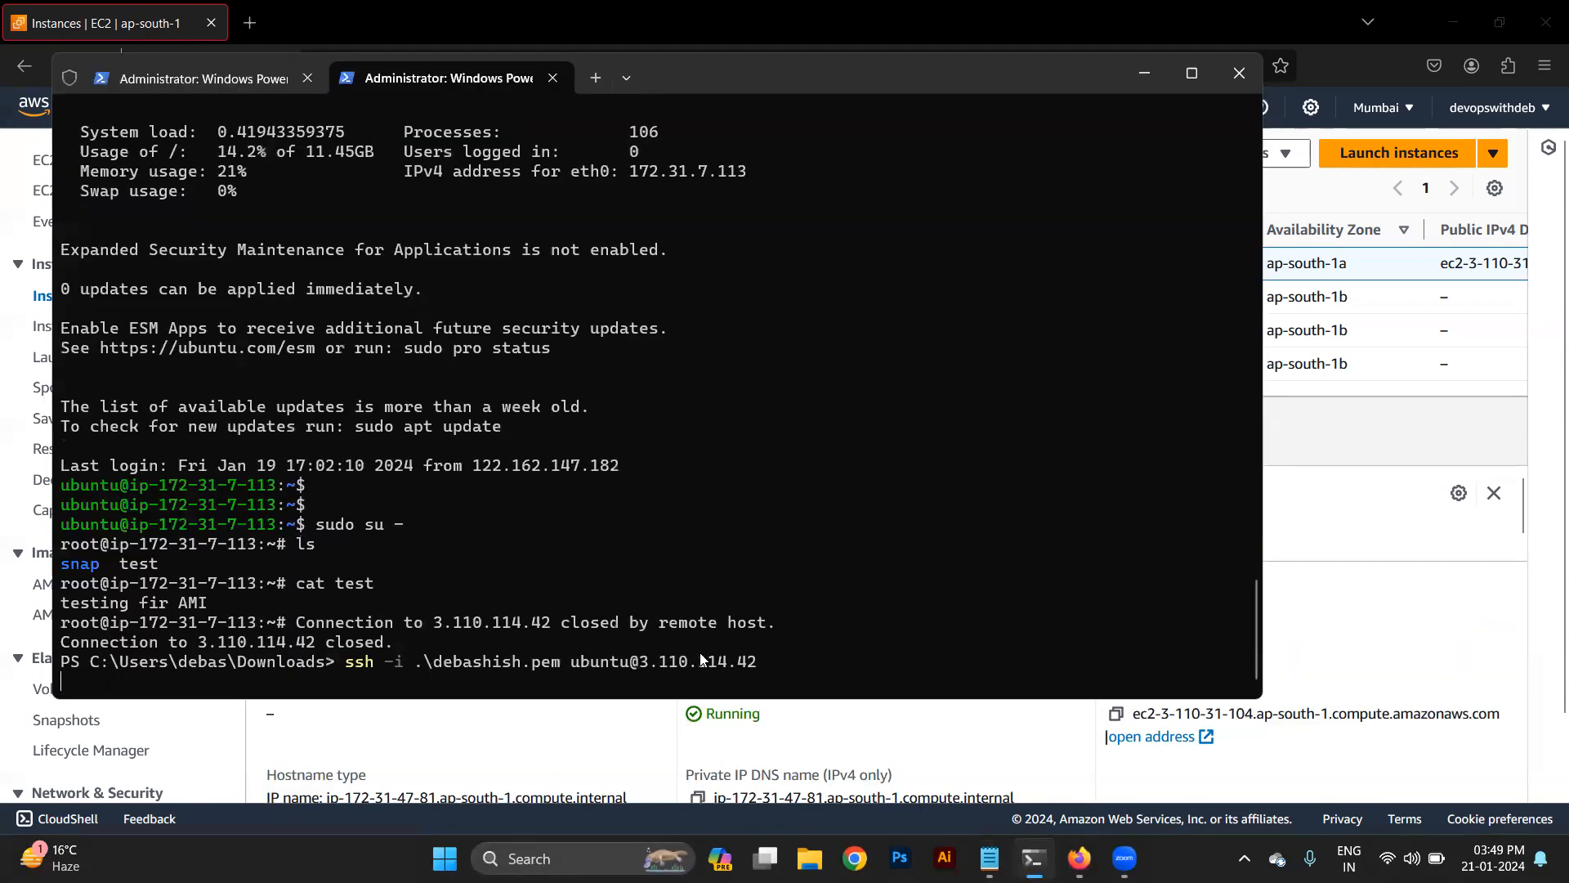
{"action": "key", "text": "alt+Tab"}
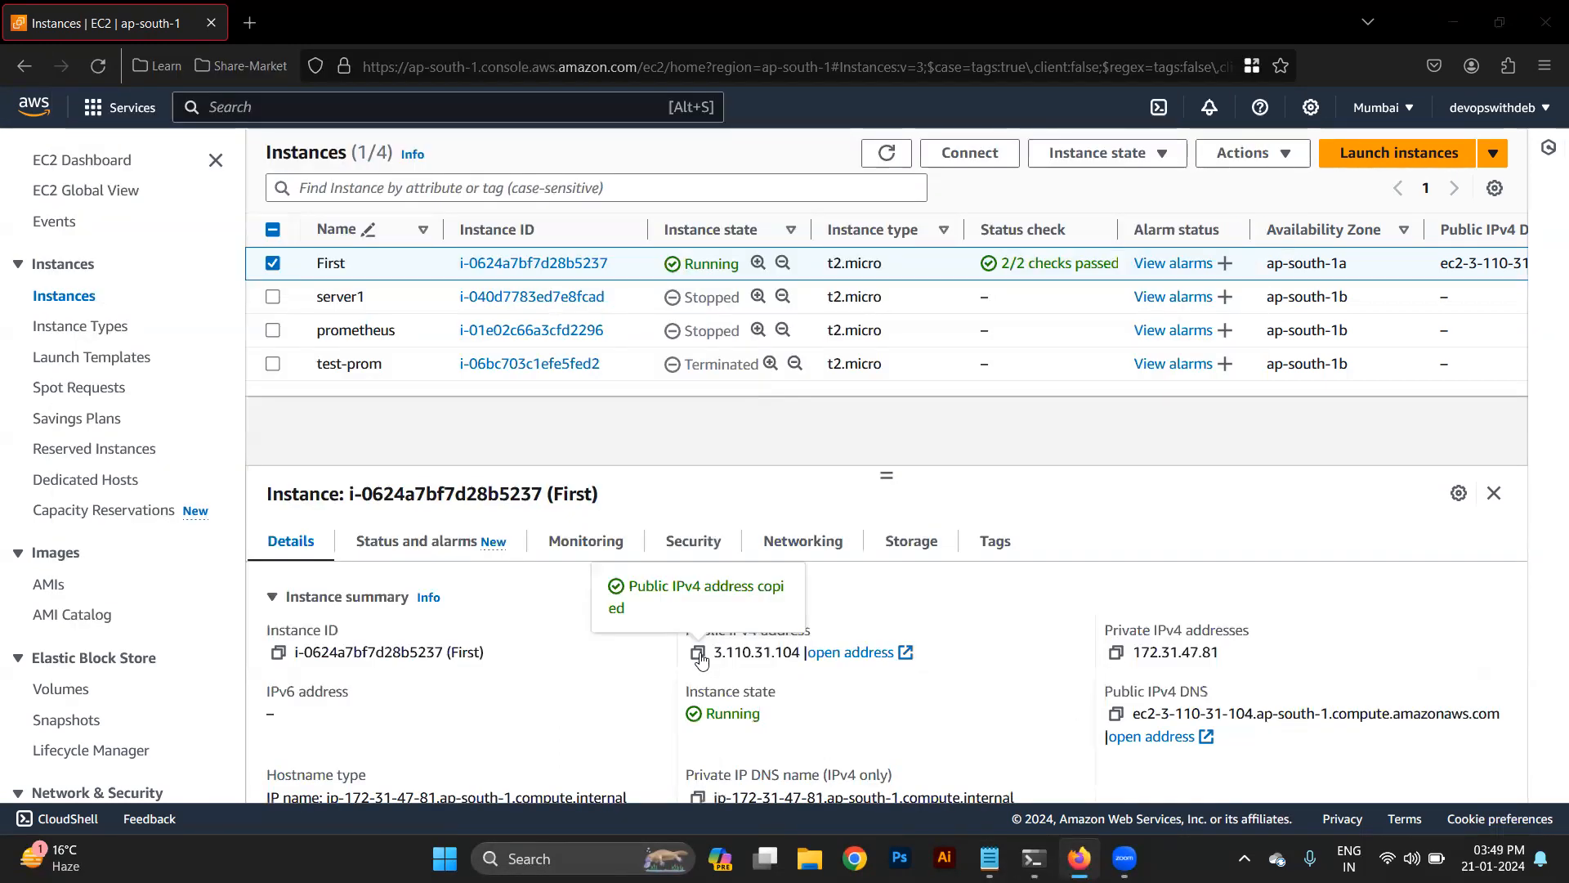
In the terminal, cancel the pending connection and reuse the SSH command with the host replaced by 3.110.31.104
{"action": "key", "text": "alt+Tab"}
{"action": "key", "text": "ctrl+c"}
{"action": "key", "text": "Up"}
{"action": "key", "text": "BackSpace"}
{"action": "key", "text": "BackSpace"}
{"action": "key", "text": "BackSpace"}
{"action": "key", "text": "BackSpace"}
{"action": "key", "text": "BackSpace"}
{"action": "key", "text": "BackSpace"}
{"action": "key", "text": "BackSpace"}
{"action": "key", "text": "BackSpace"}
{"action": "key", "text": "BackSpace"}
{"action": "key", "text": "BackSpace"}
{"action": "key", "text": "ctrl+v"}
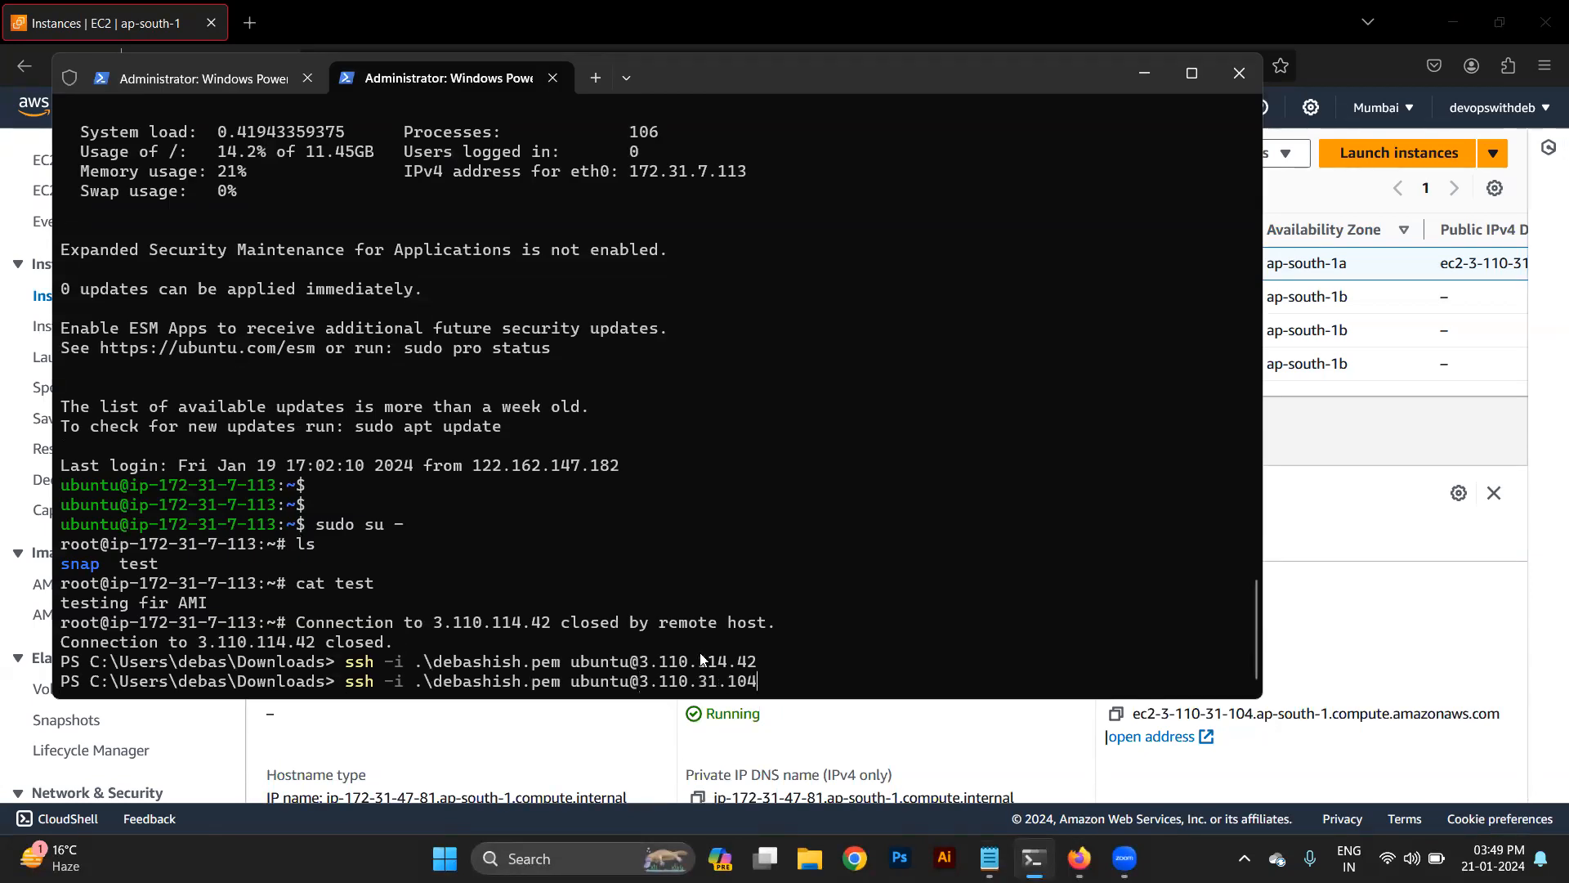
Connect to the First instance, accepting its host key with yes, and list the home directory with l
{"action": "key", "text": "Return"}
{"action": "type", "text": "es"}
{"action": "key", "text": "Return"}
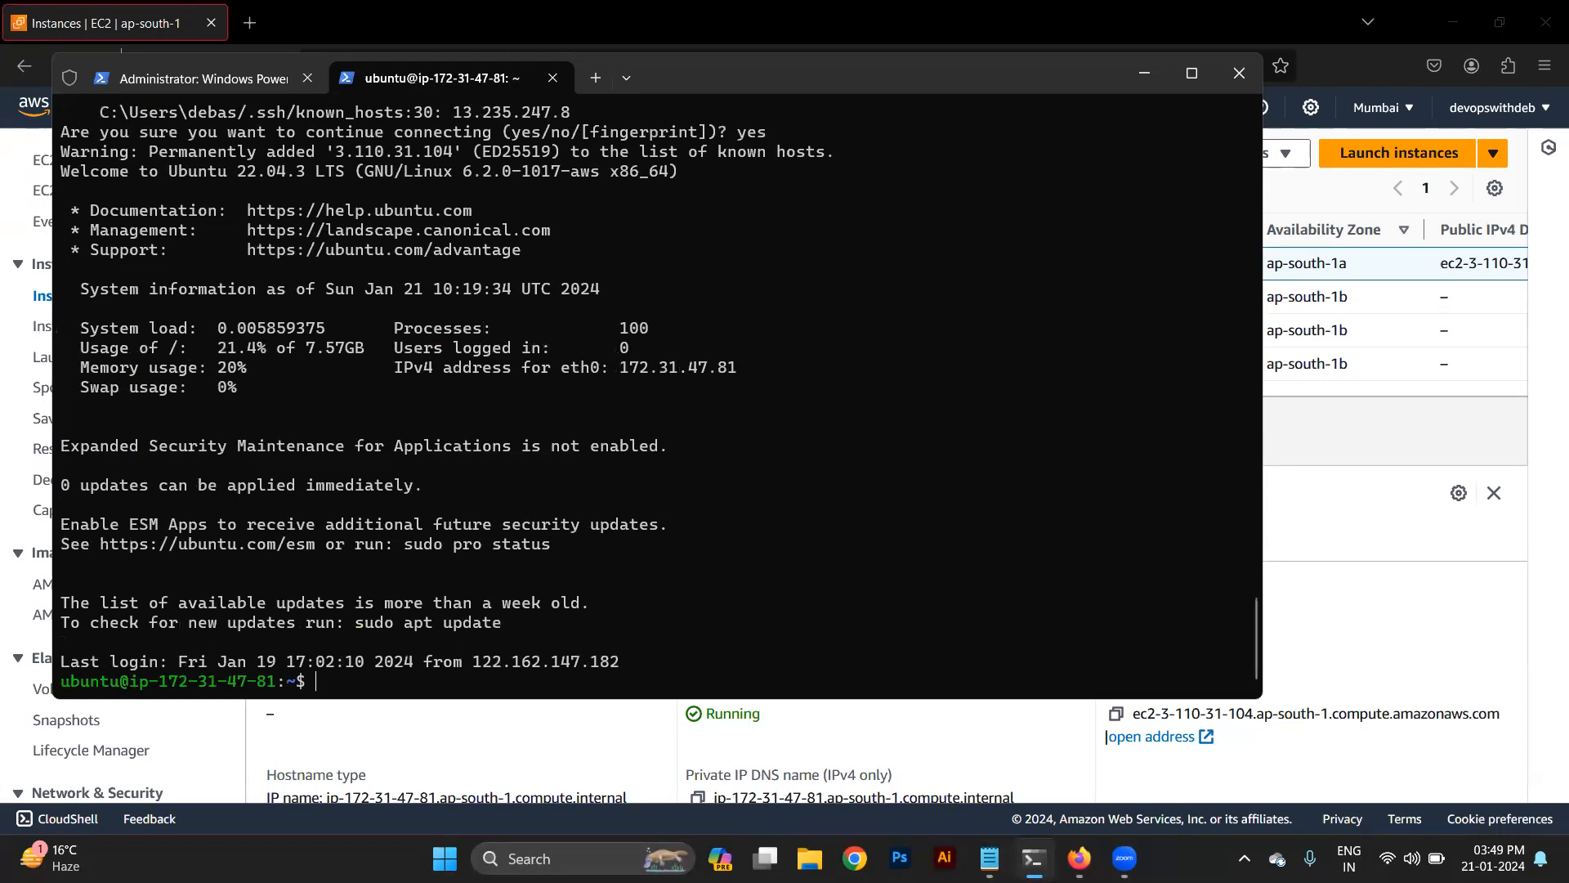
{"action": "key", "text": "Return"}
{"action": "key", "text": "Return"}
{"action": "type", "text": "l"}
{"action": "key", "text": "Return"}
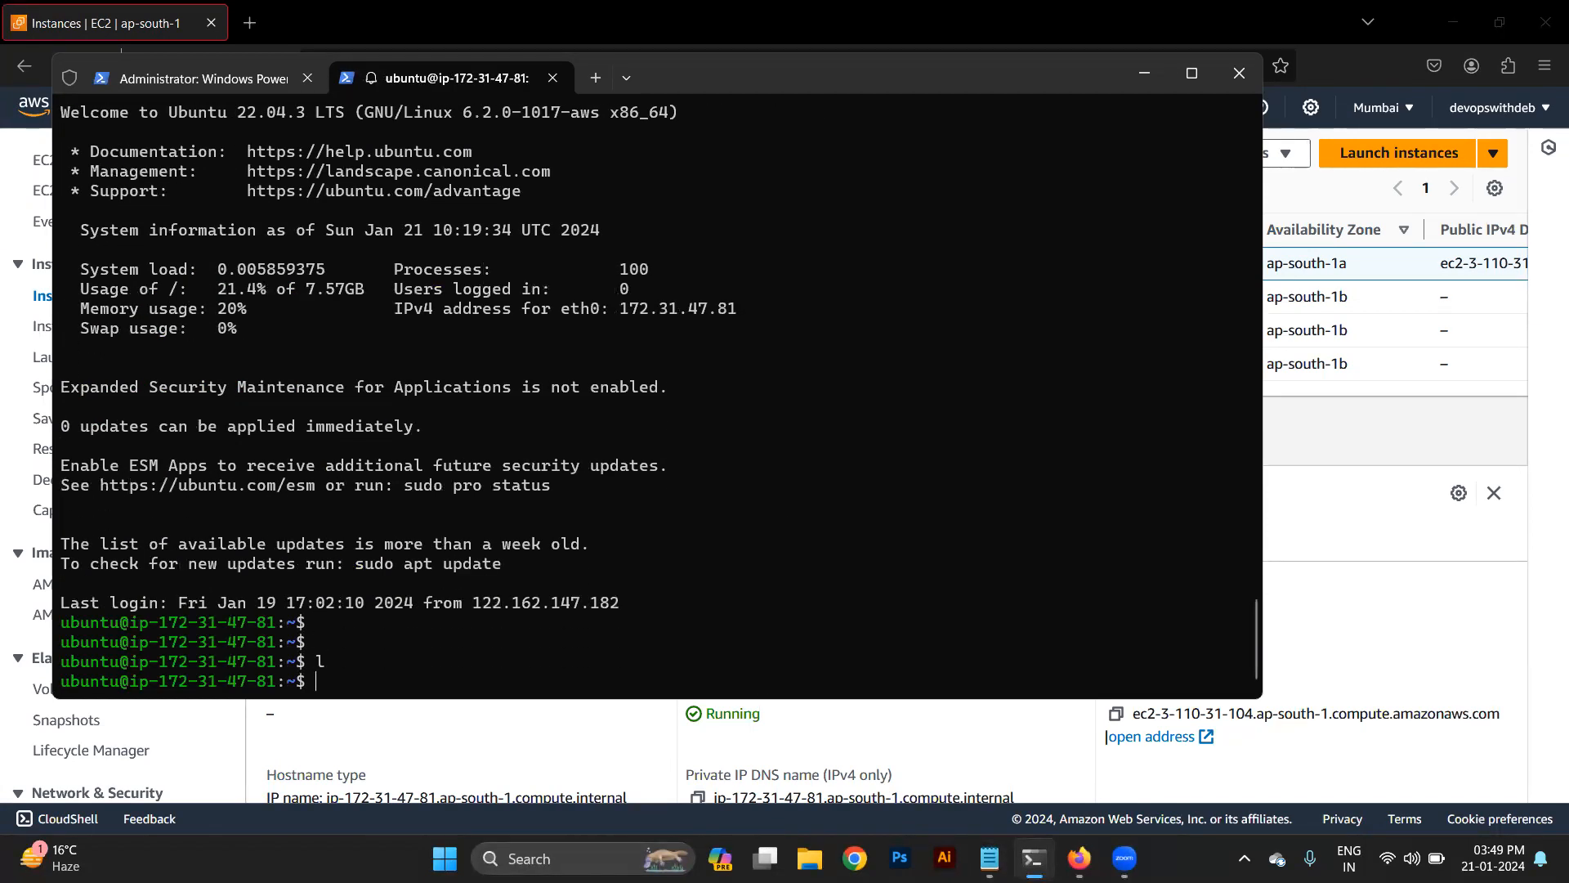
Run top on the instance, examine the three load average values, and quit it
{"action": "type", "text": "tp"}
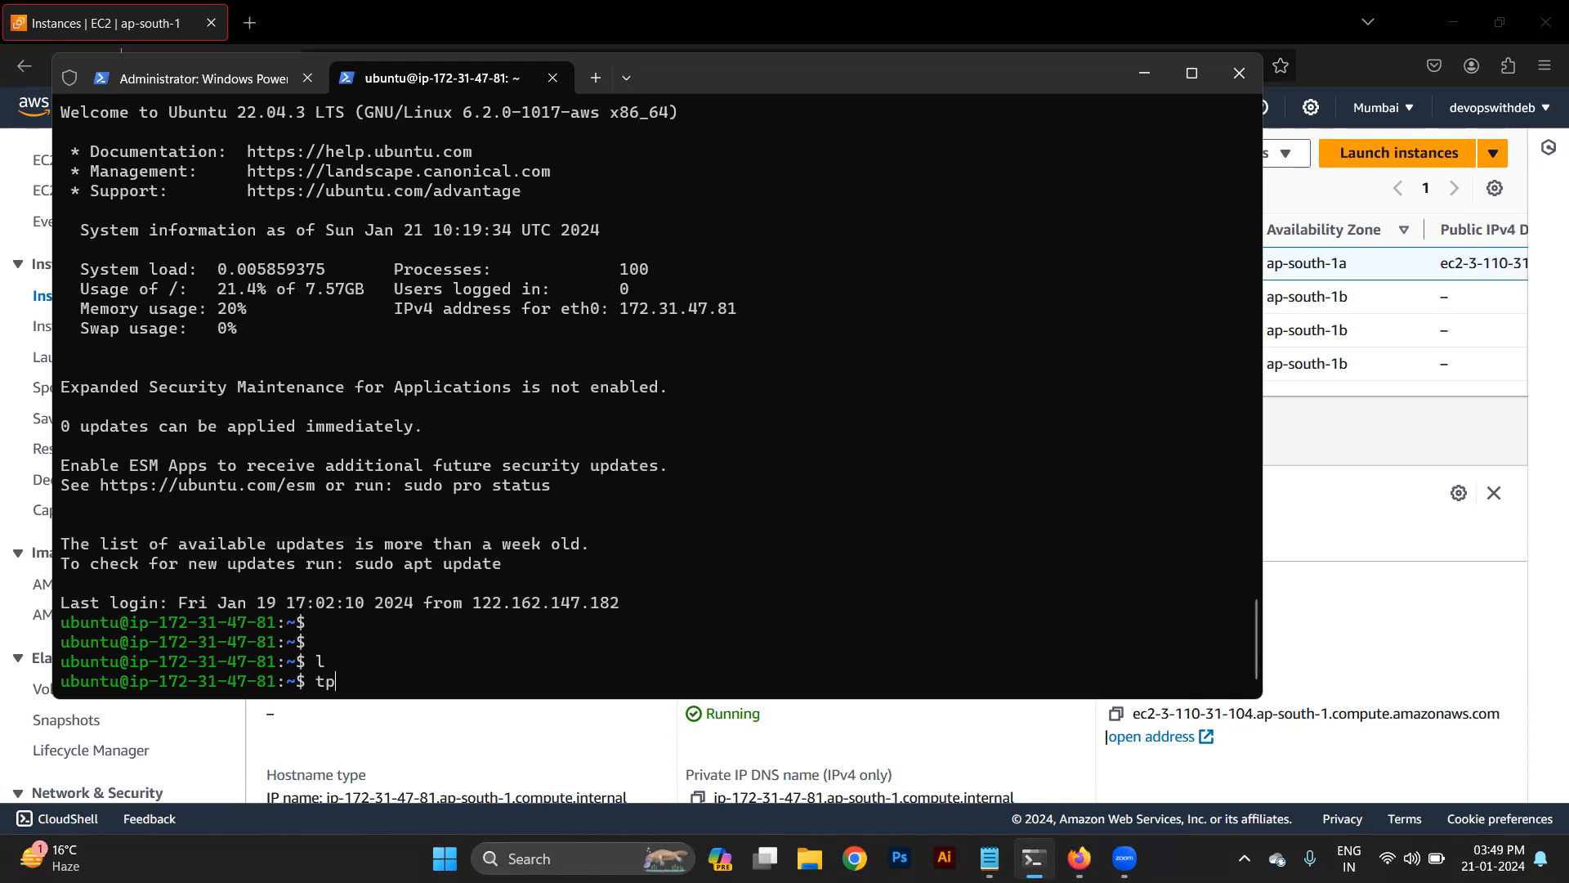
{"action": "key", "text": "Return"}
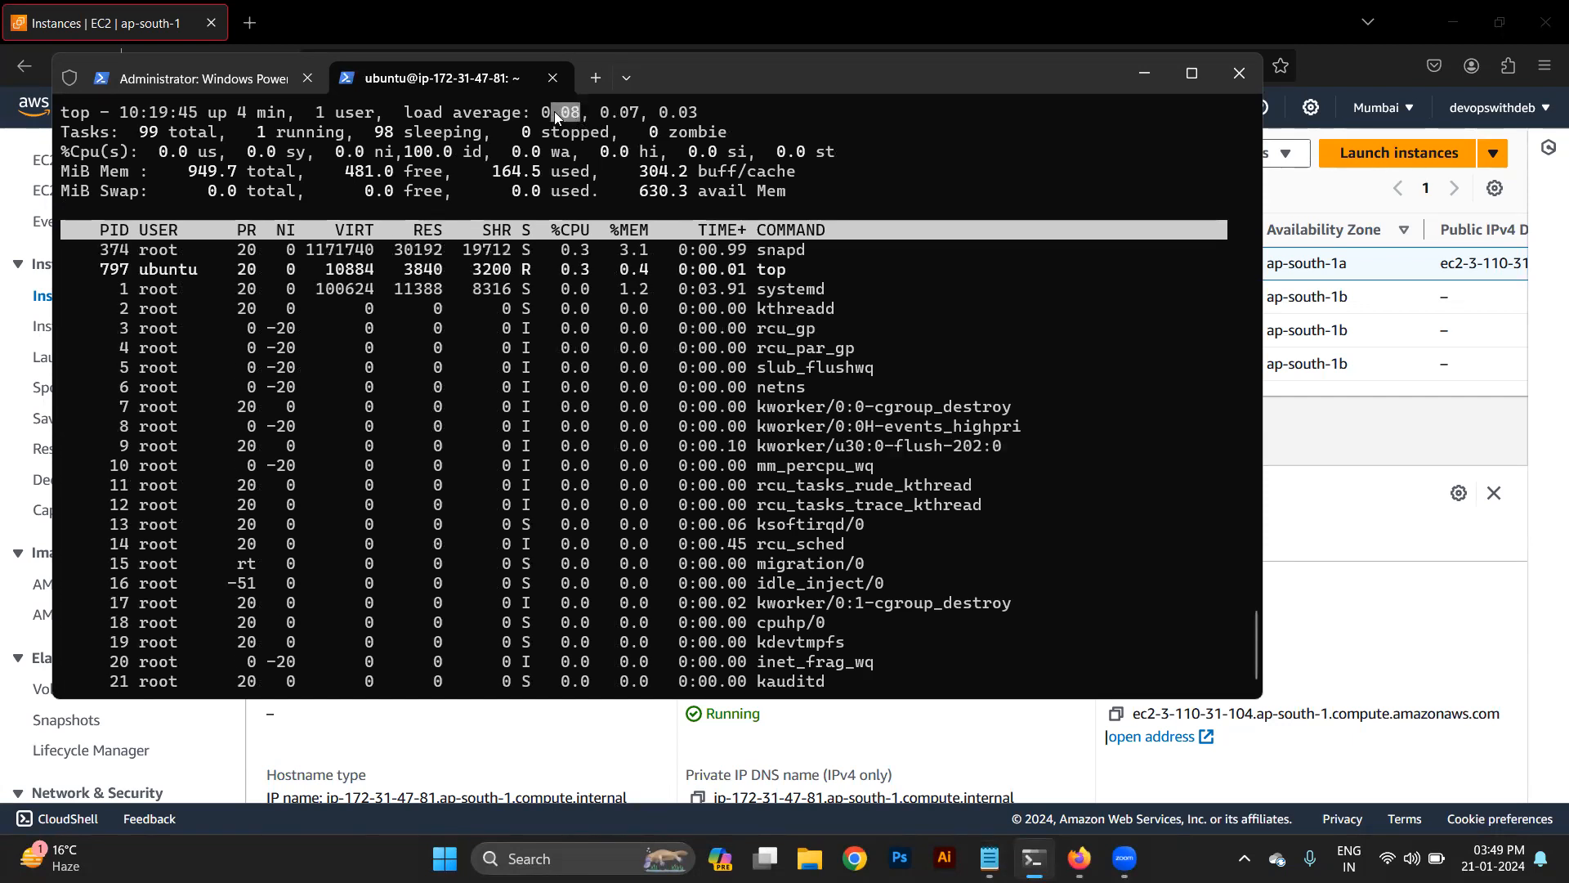
{"action": "double_click", "coordinate": [631, 111]}
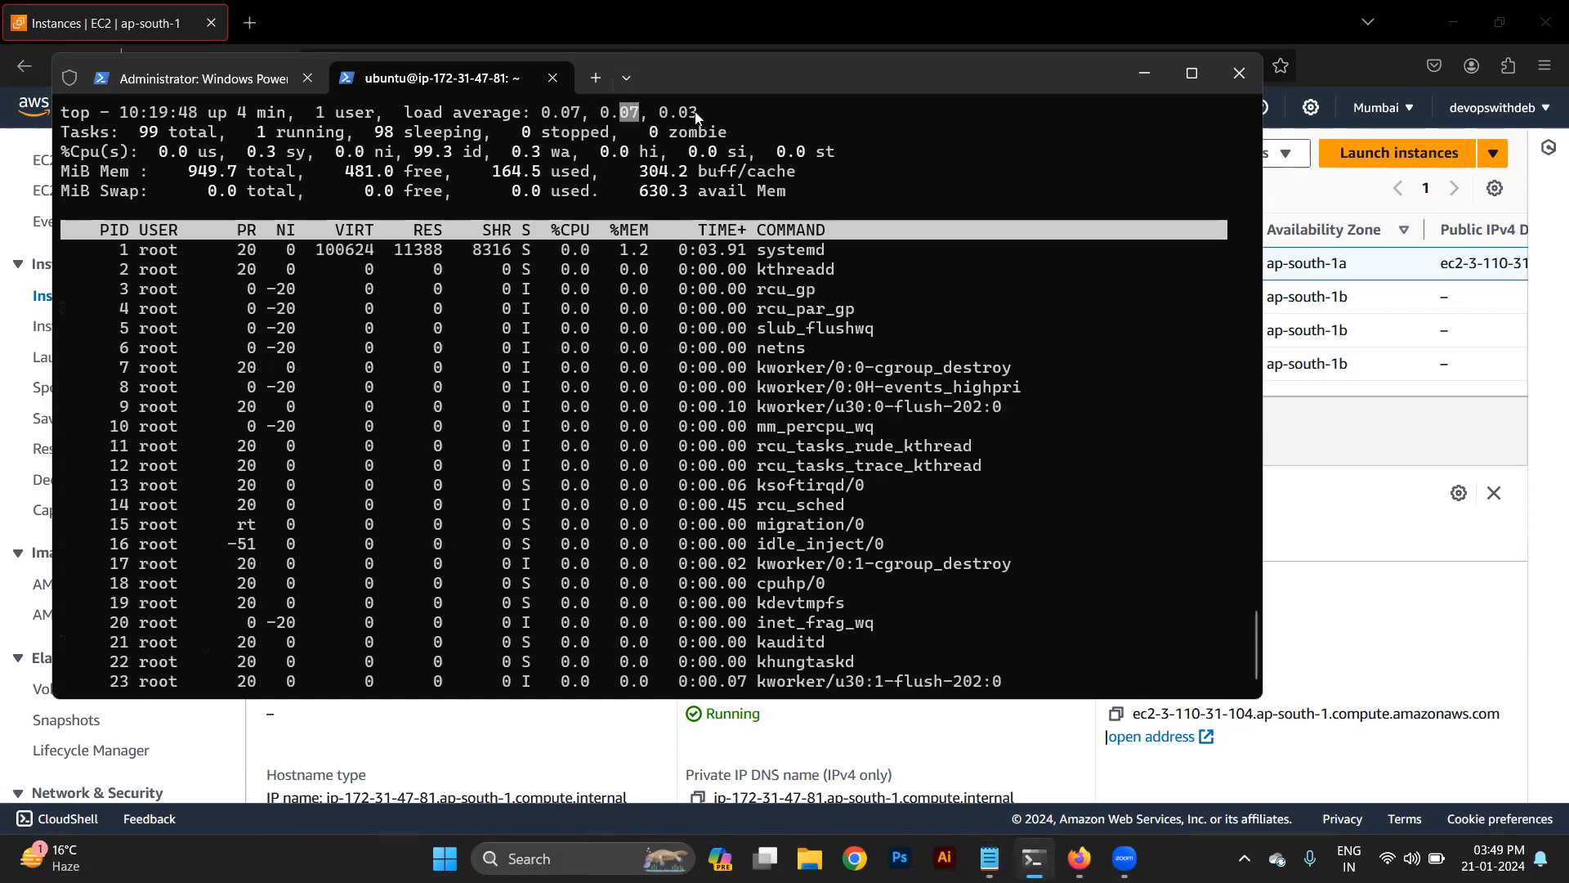
{"action": "left_click_drag", "start_coordinate": [694, 113], "coordinate": [659, 113]}
{"action": "key", "text": "q"}
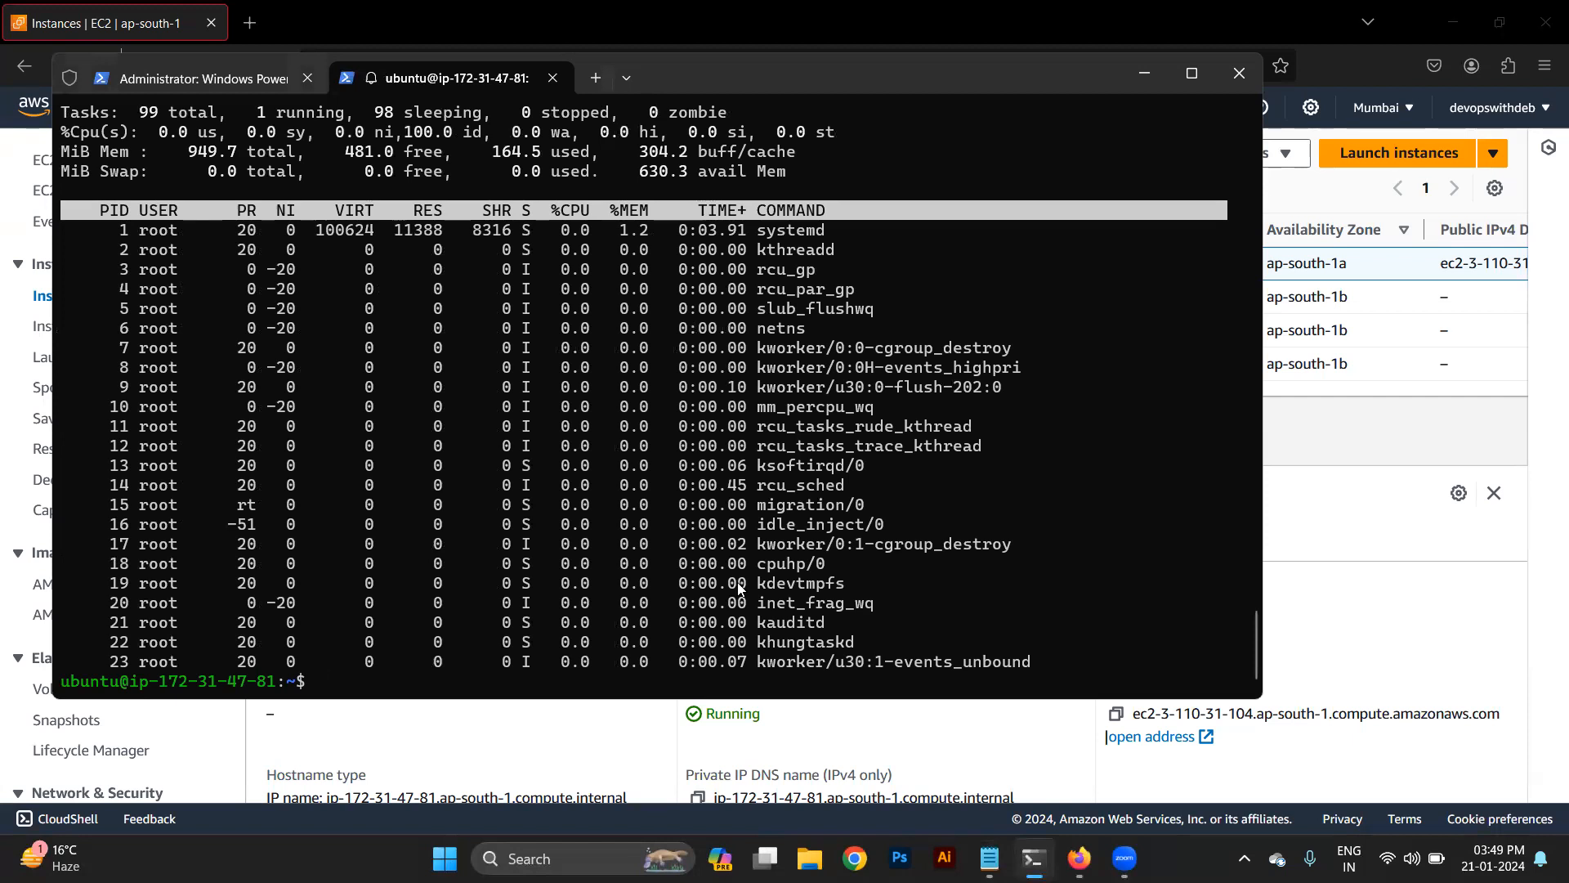
Return to the EC2 console and view the First instance's monitoring graphs
{"action": "left_click", "coordinate": [1396, 540]}
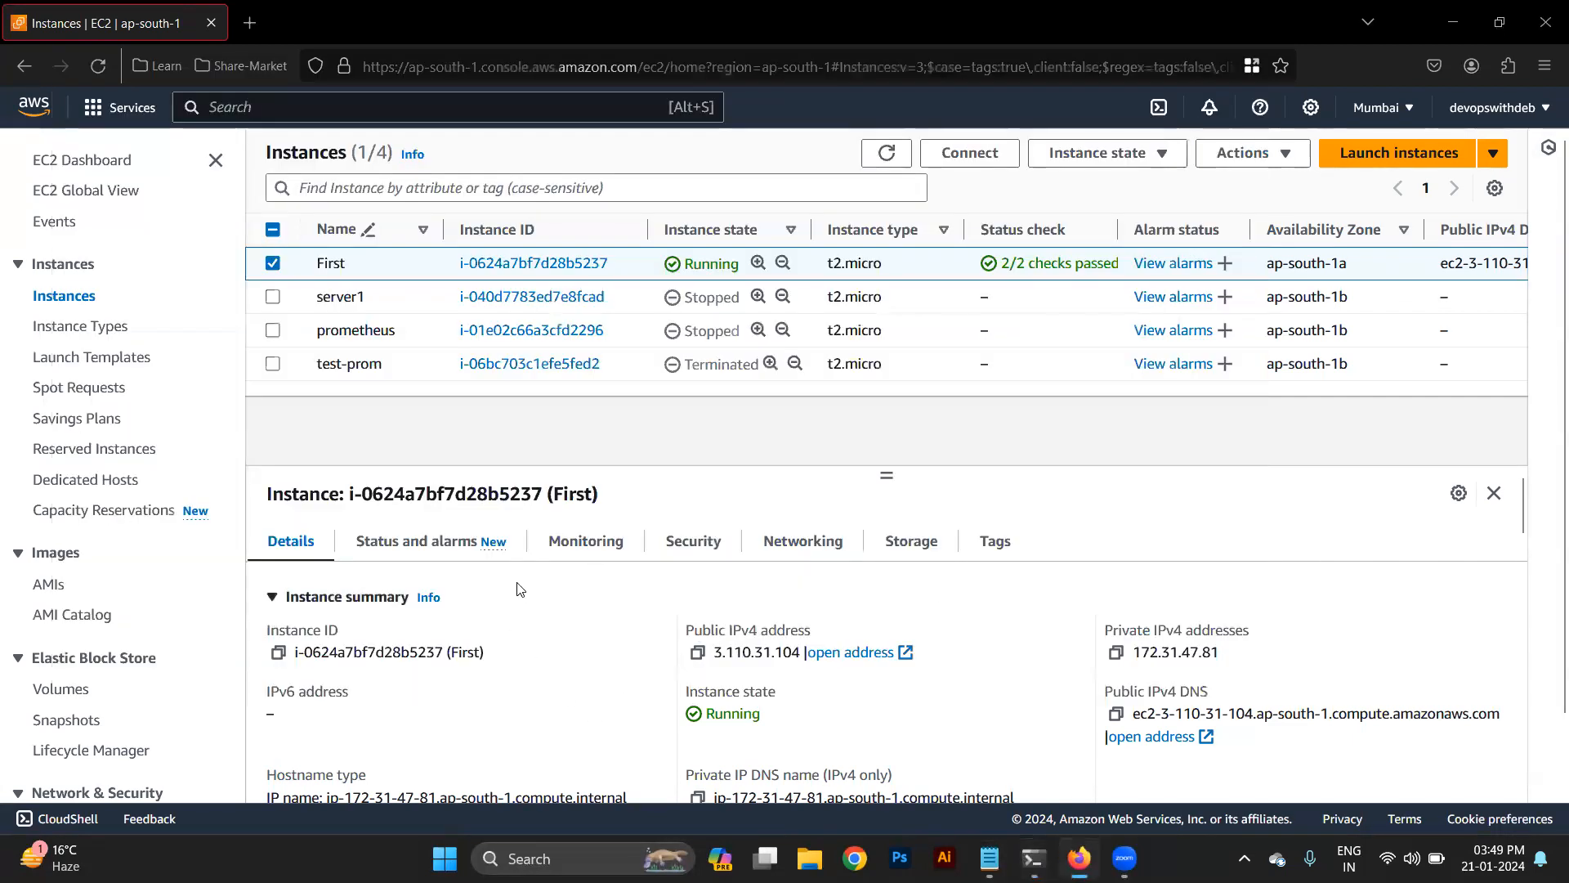
{"action": "left_click", "coordinate": [585, 541]}
{"action": "scroll", "coordinate": [482, 647], "scroll_direction": "down", "scroll_amount": 1}
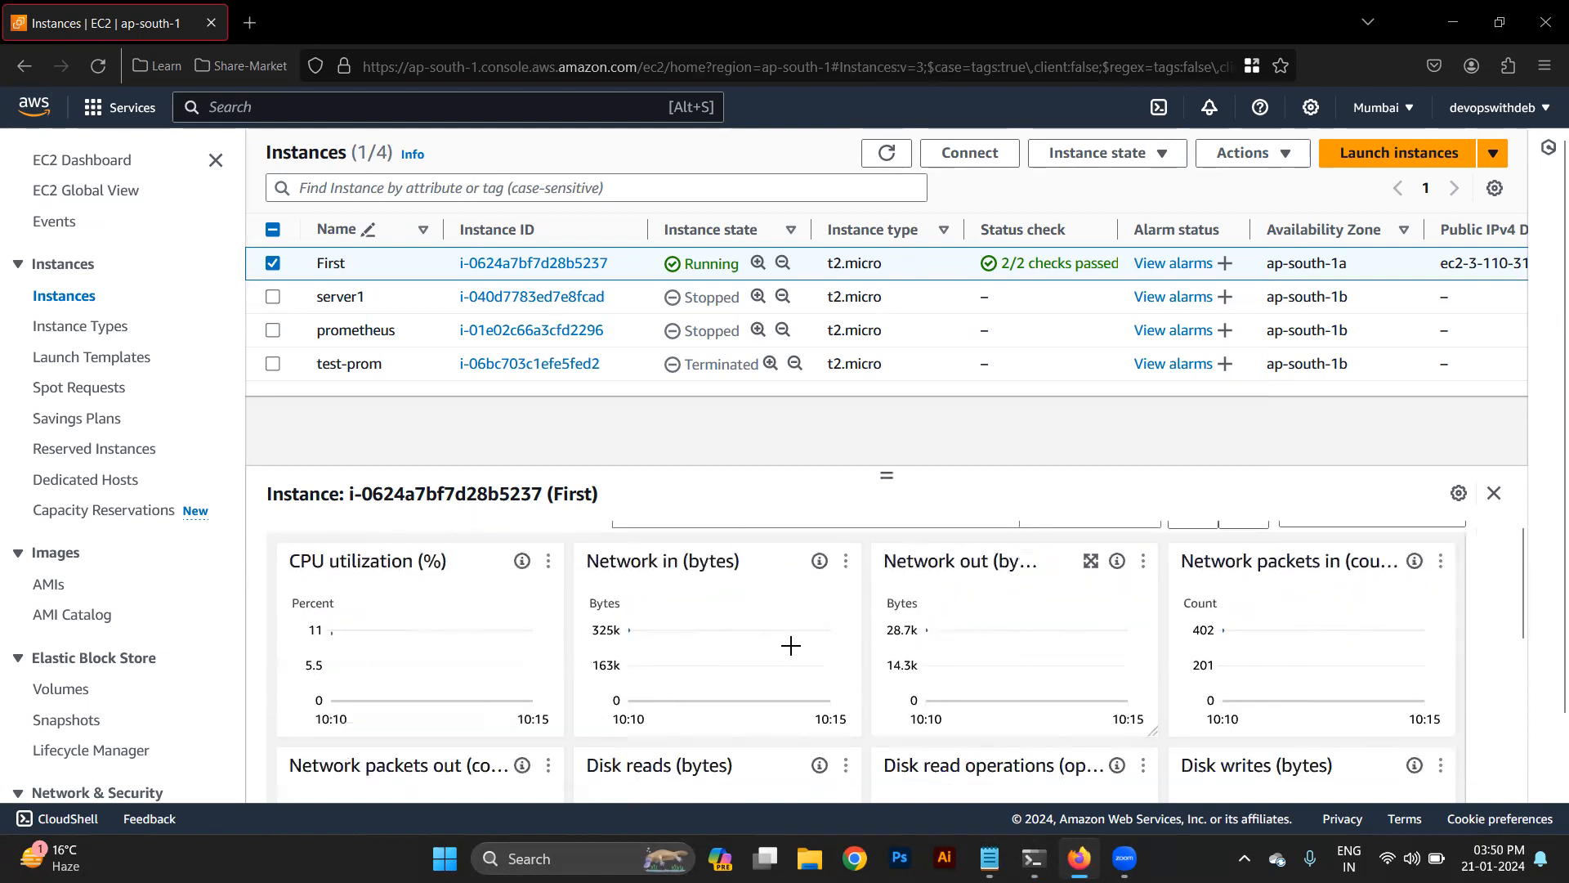
Open the First instance's detailed monitoring setting and follow its link about additional charges
{"action": "left_click", "coordinate": [1230, 155]}
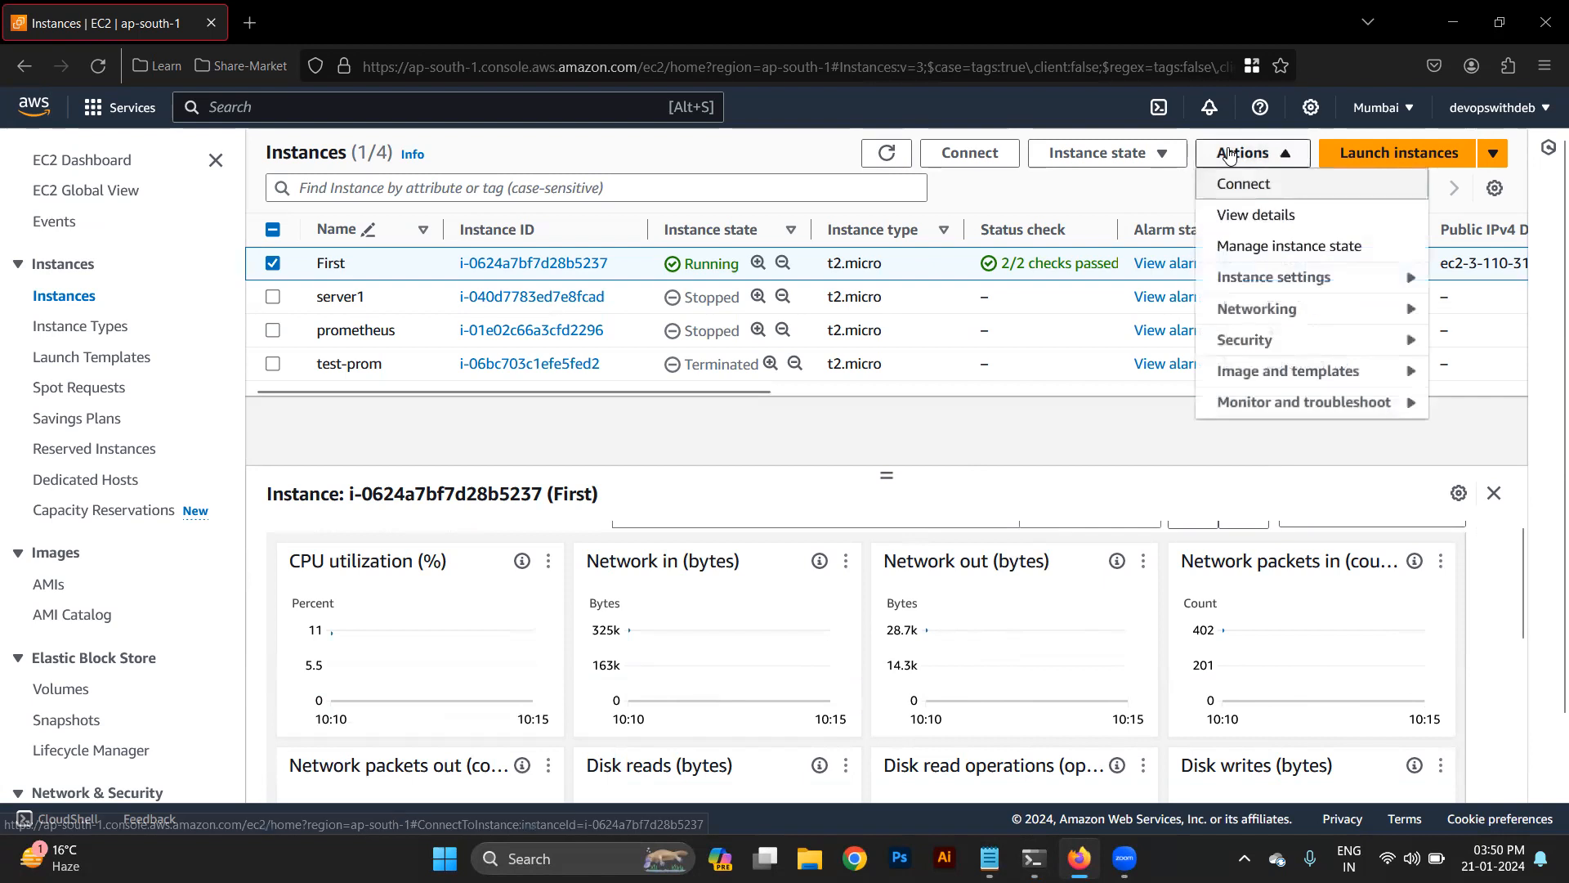
{"action": "mouse_move", "coordinate": [1307, 401]}
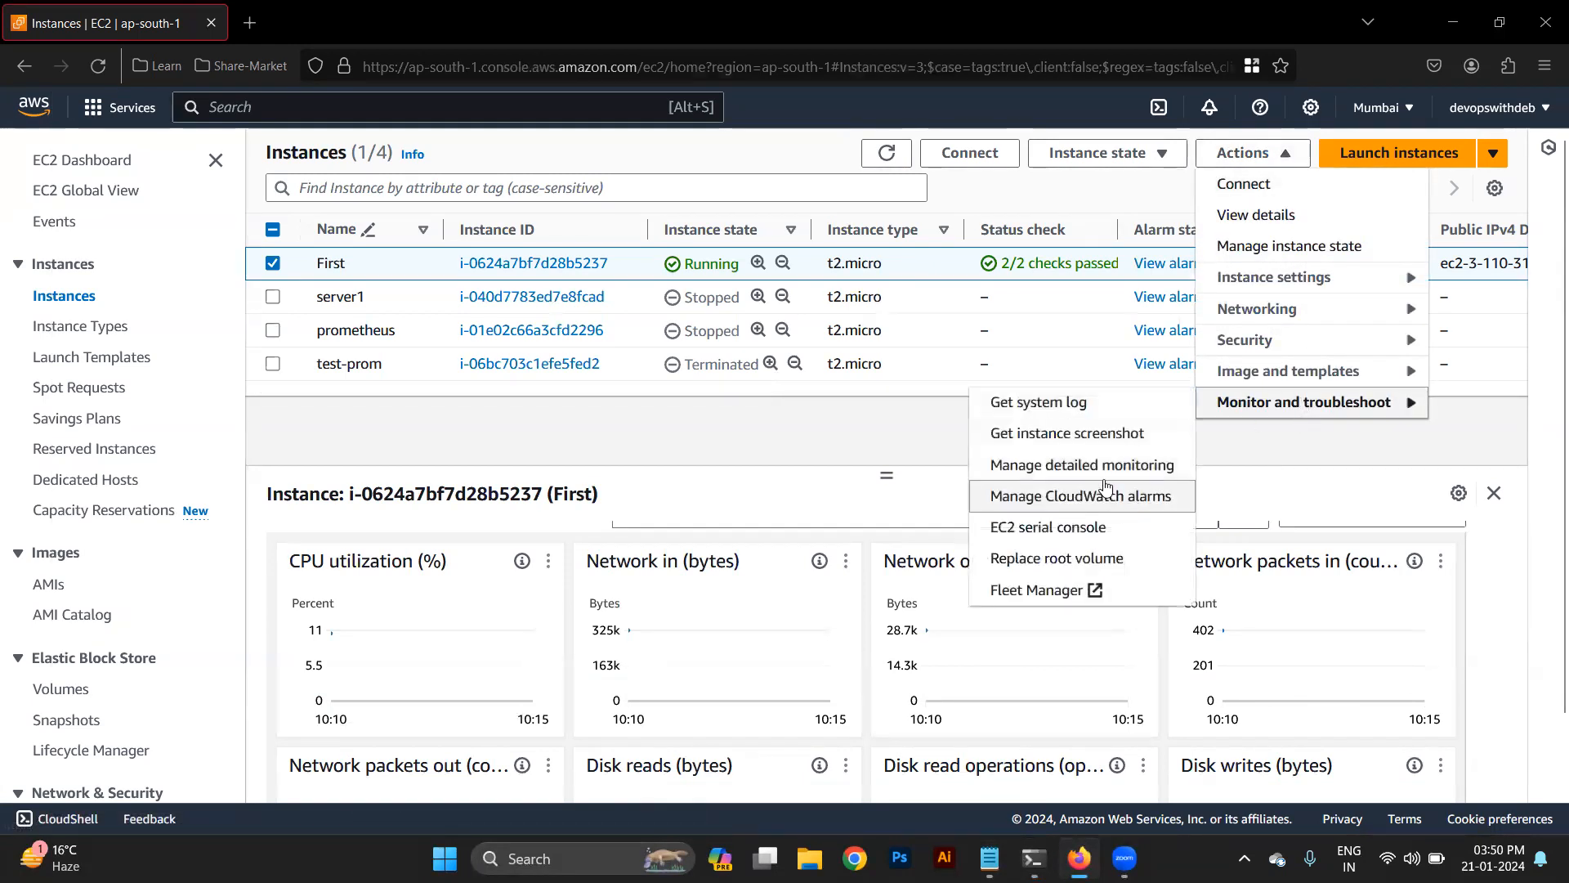
{"action": "left_click", "coordinate": [1083, 464]}
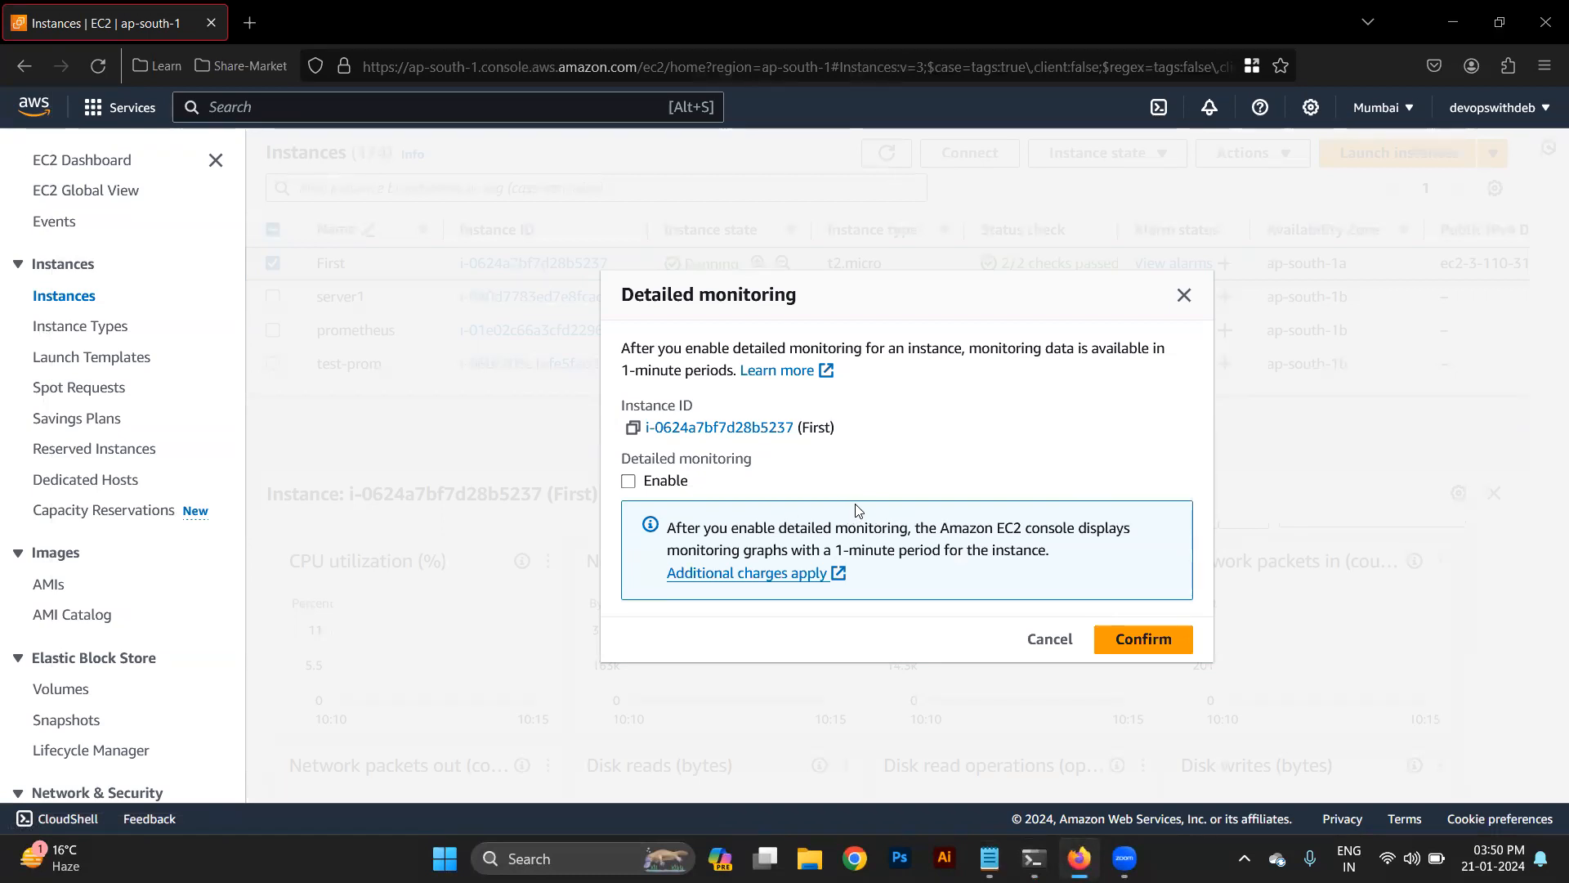
{"action": "left_click", "coordinate": [814, 576]}
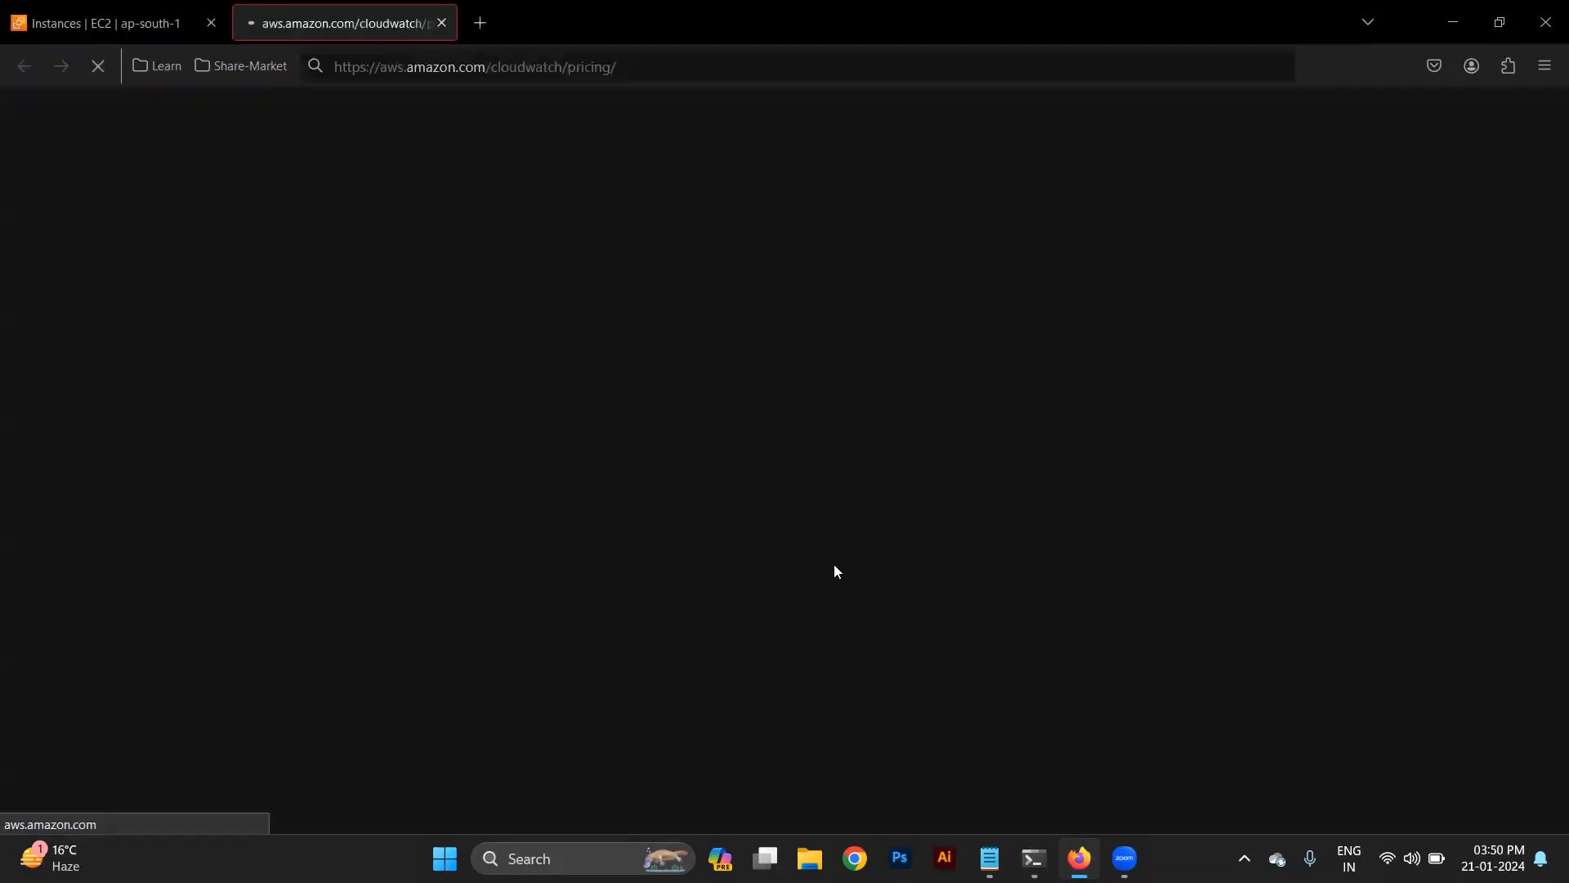
Examine the free tier section of the CloudWatch pricing page, close the page, and cancel the detailed monitoring dialog
{"action": "scroll", "coordinate": [900, 563], "scroll_direction": "down", "scroll_amount": 10}
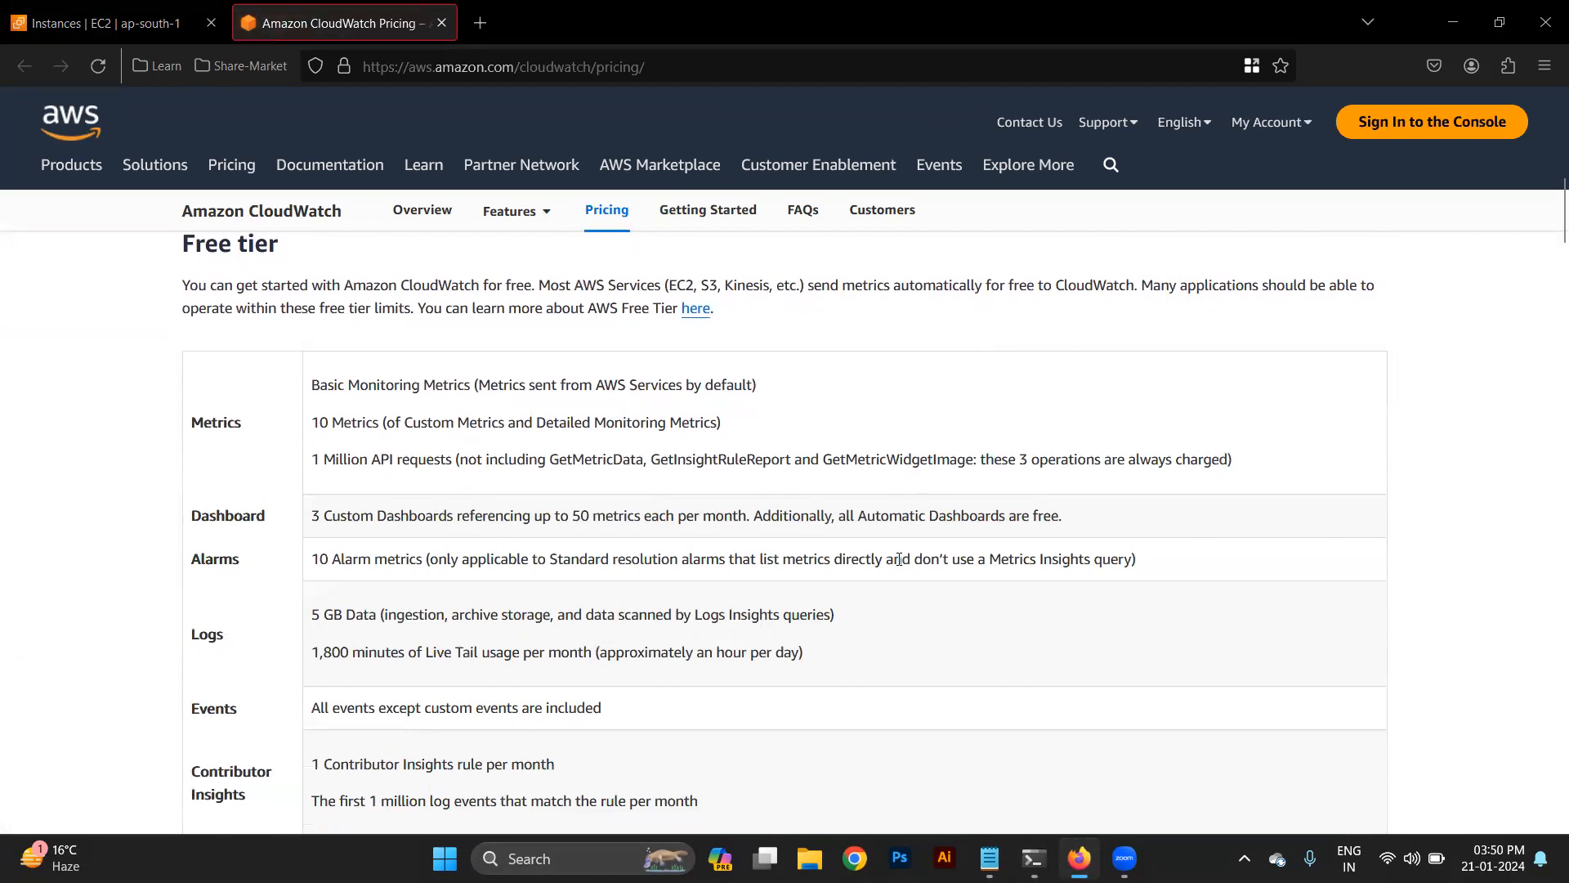
{"action": "scroll", "coordinate": [900, 564], "scroll_direction": "down", "scroll_amount": 1}
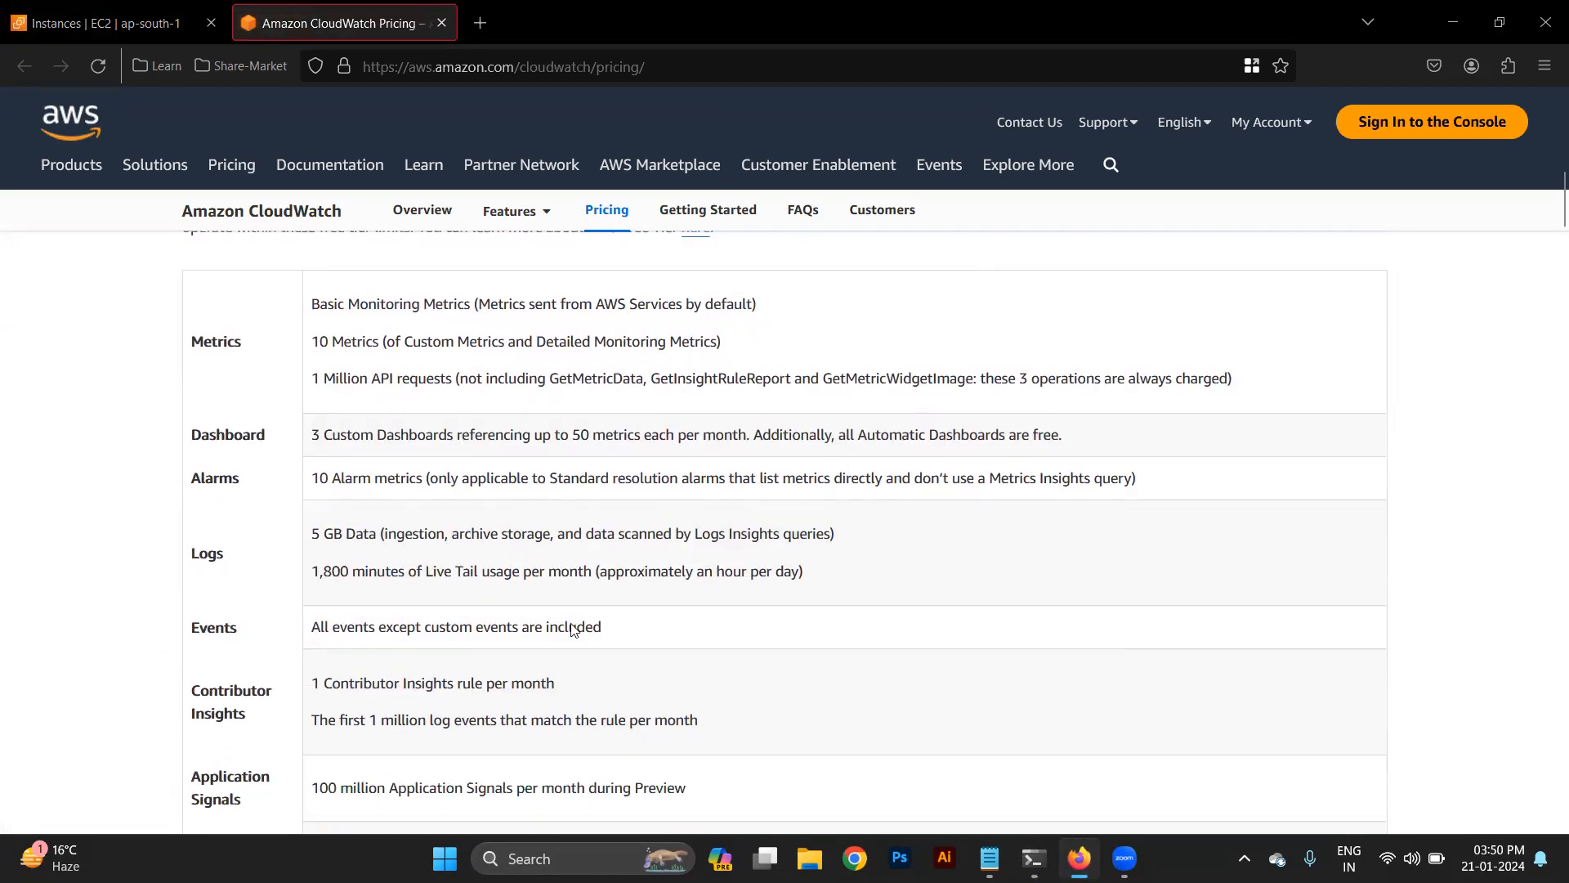
{"action": "scroll", "coordinate": [573, 630], "scroll_direction": "down", "scroll_amount": 10}
{"action": "scroll", "coordinate": [572, 625], "scroll_direction": "up", "scroll_amount": 20}
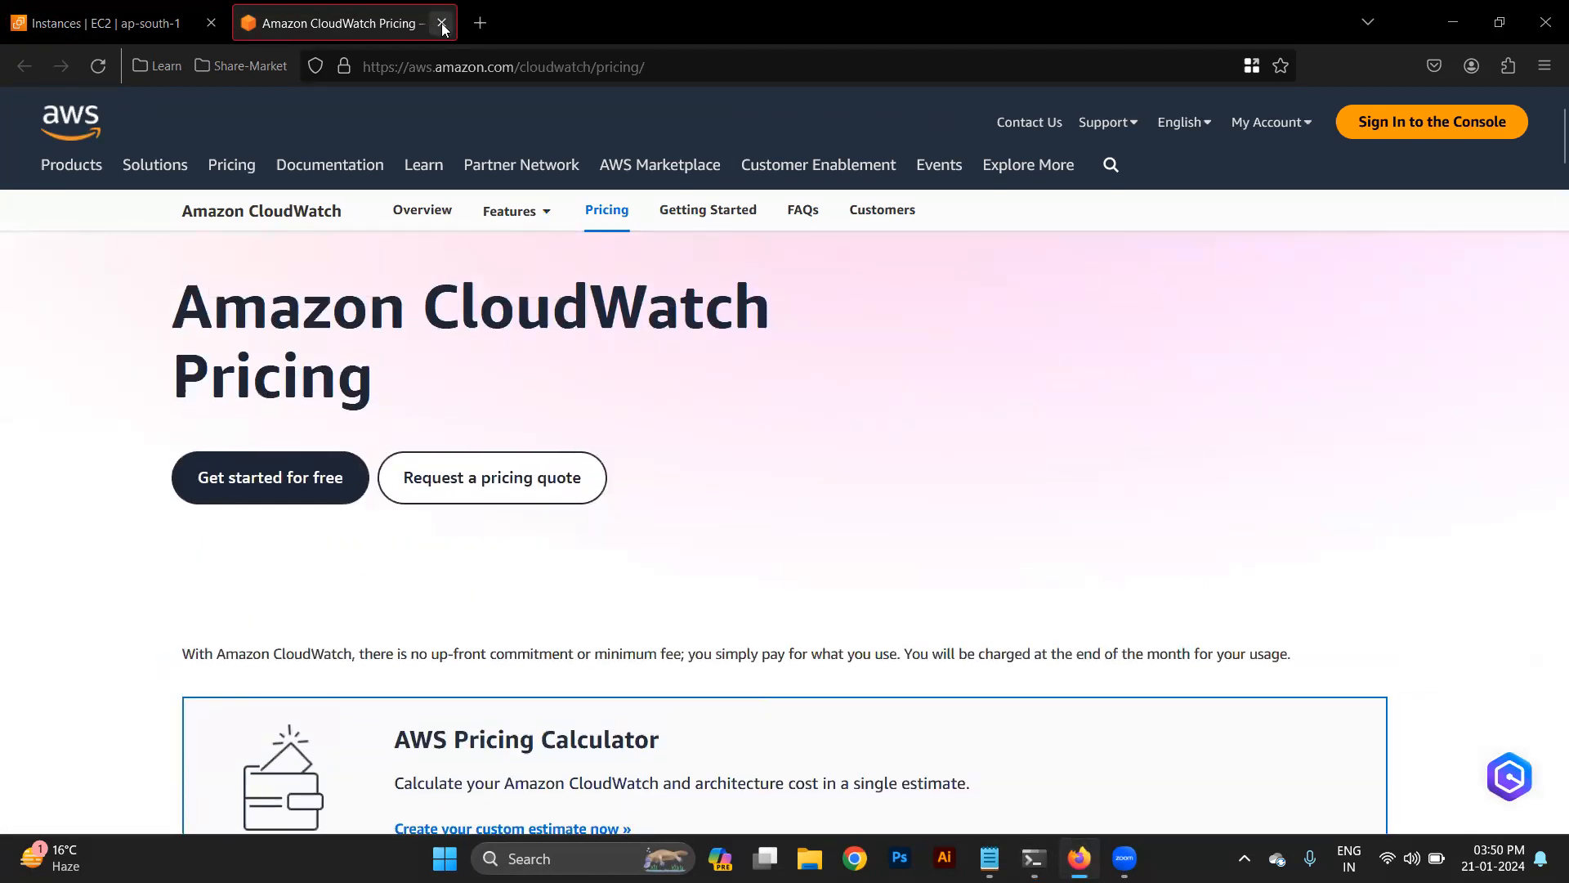
{"action": "left_click", "coordinate": [441, 24]}
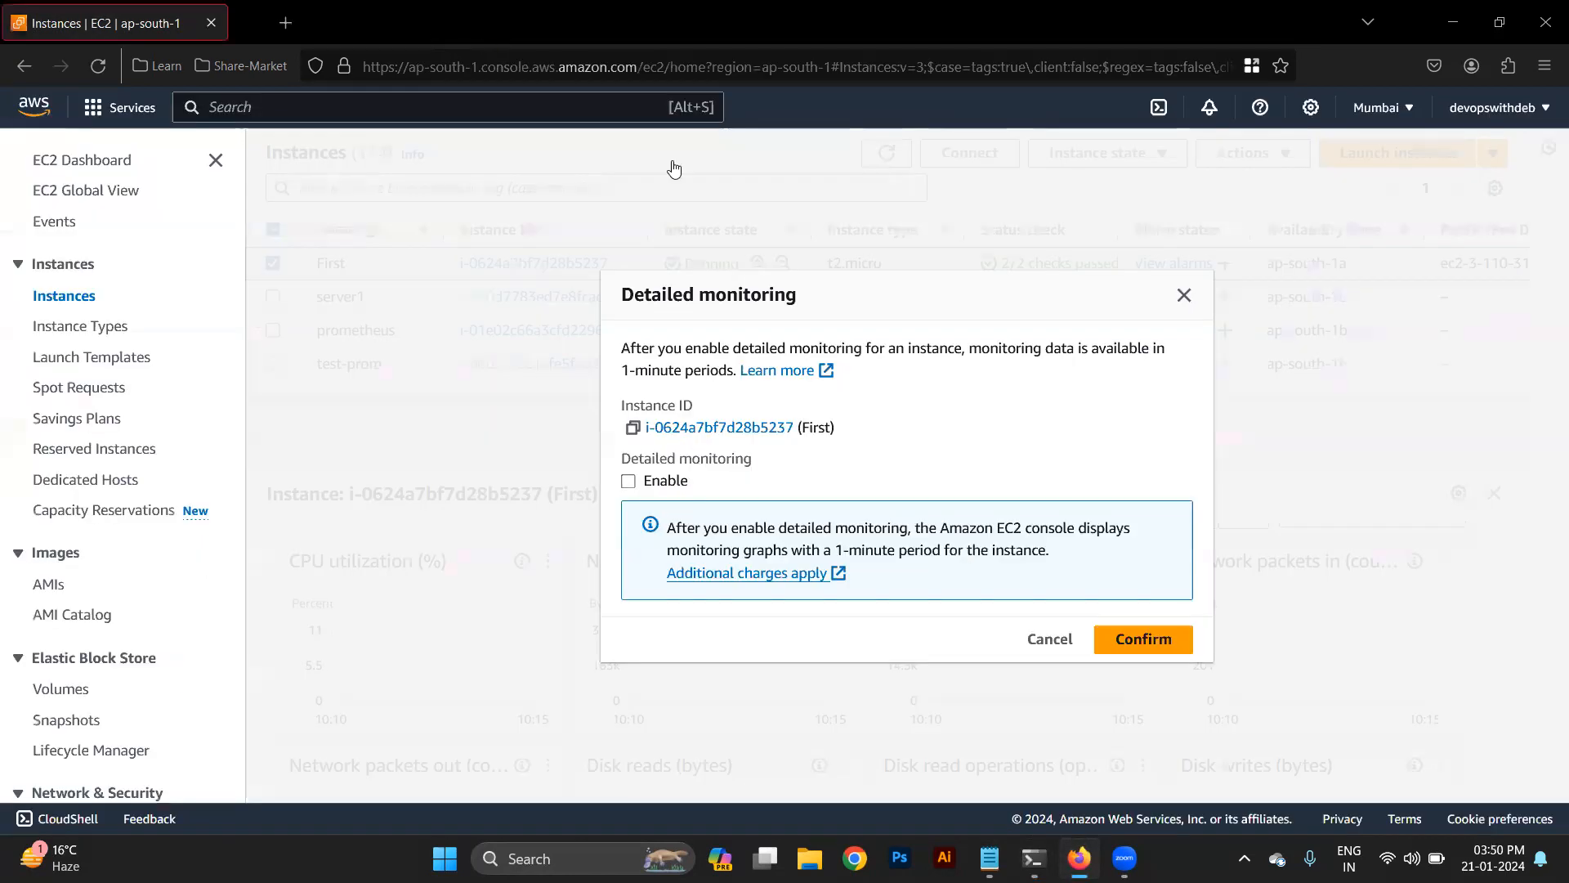
{"action": "left_click", "coordinate": [1051, 639]}
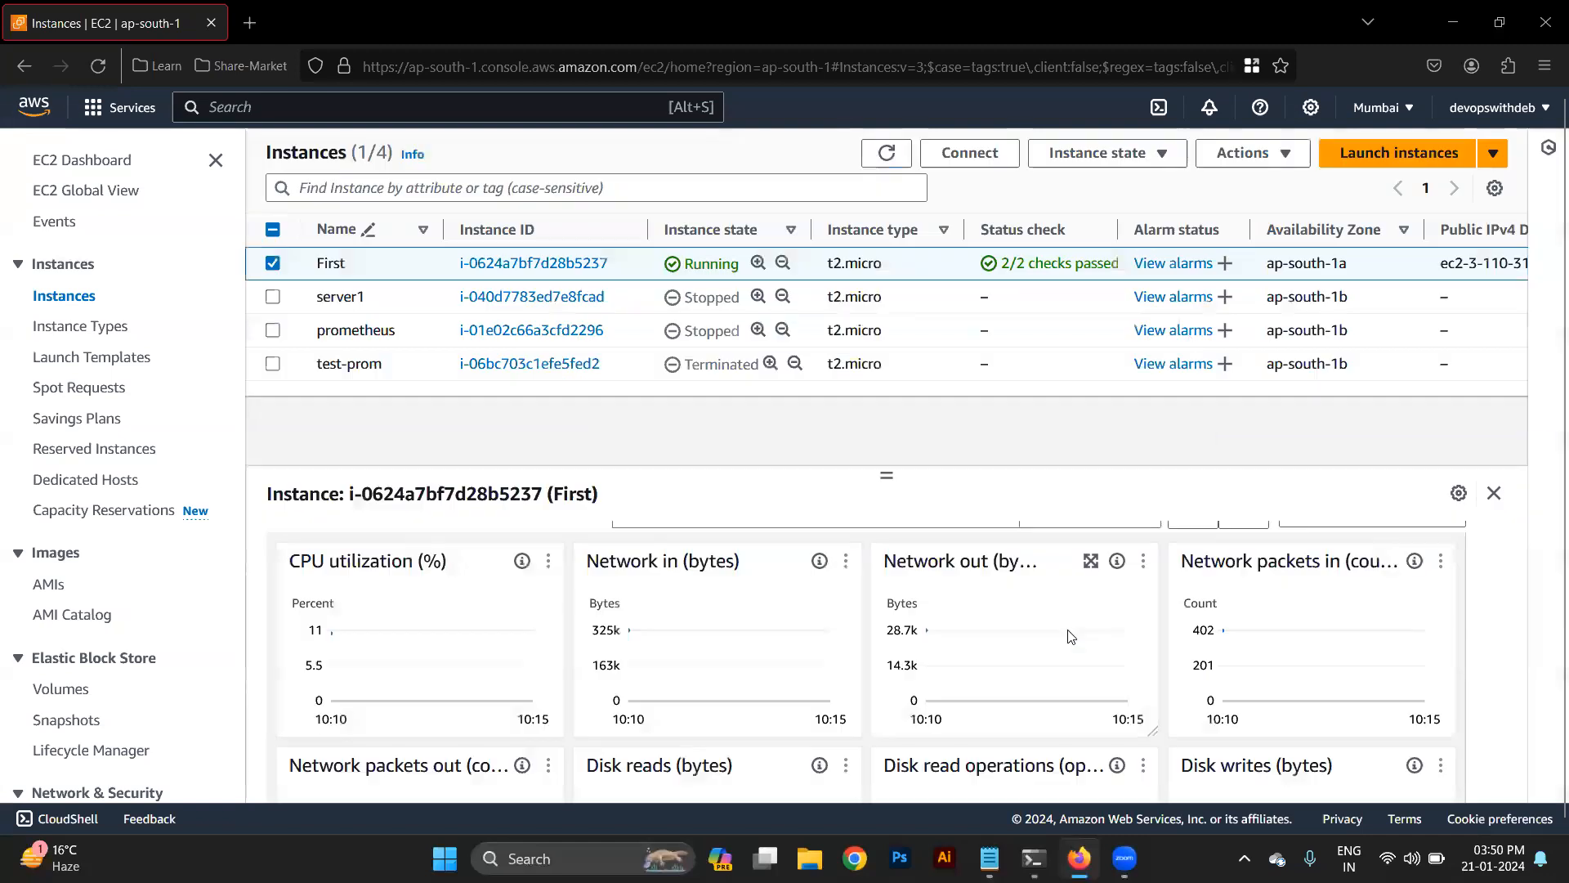
Open the CloudWatch alarm management page for the First instance and review its notification, threshold and sample metric sections
{"action": "left_click", "coordinate": [1249, 153]}
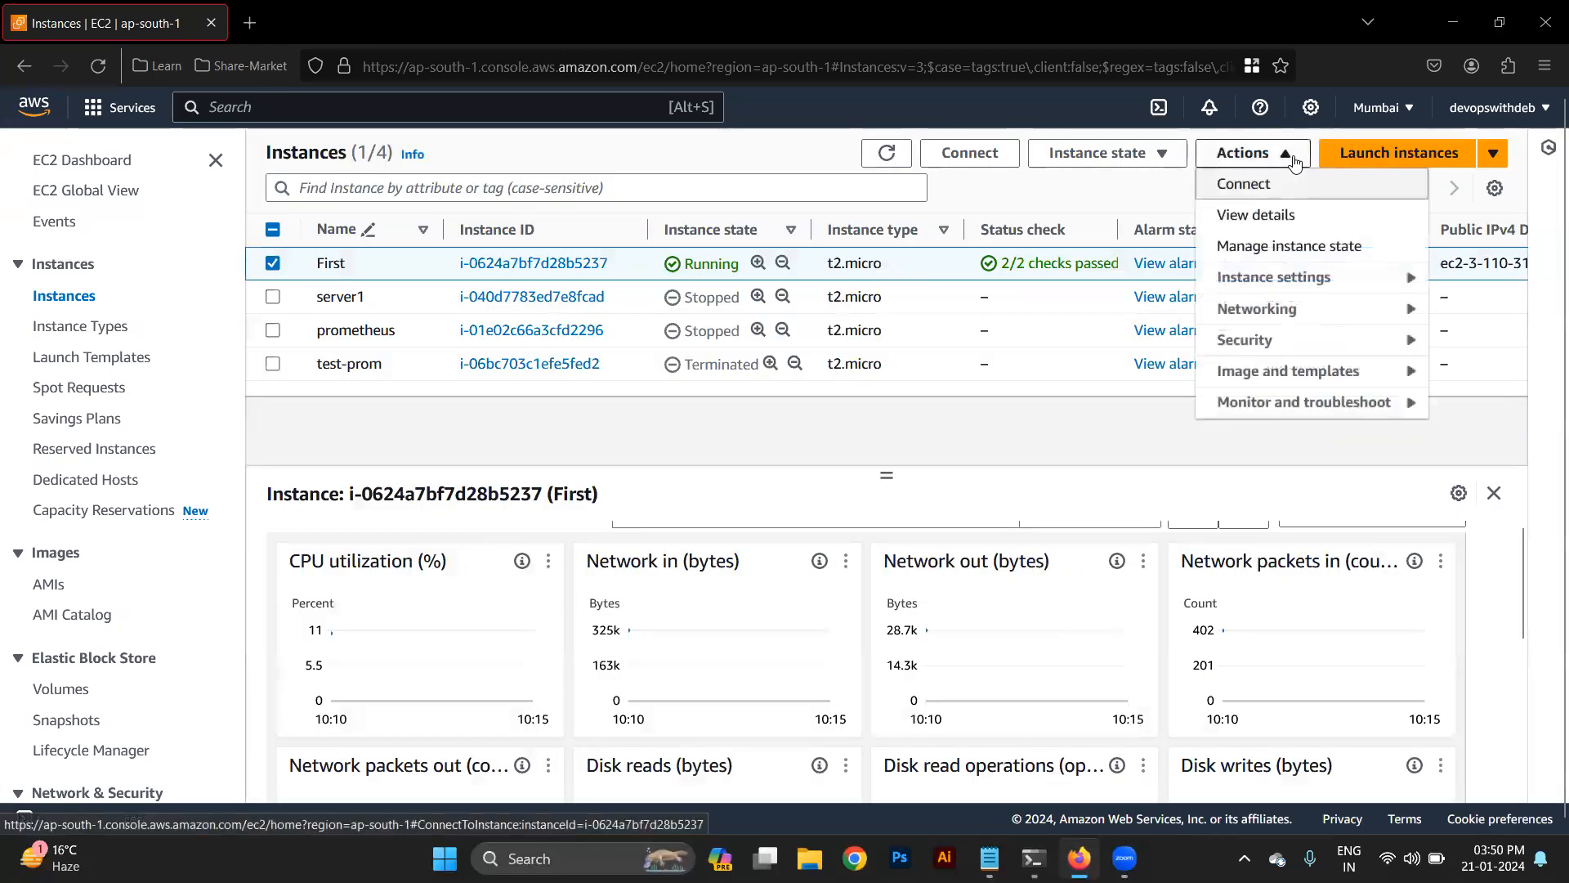
{"action": "mouse_move", "coordinate": [1297, 409]}
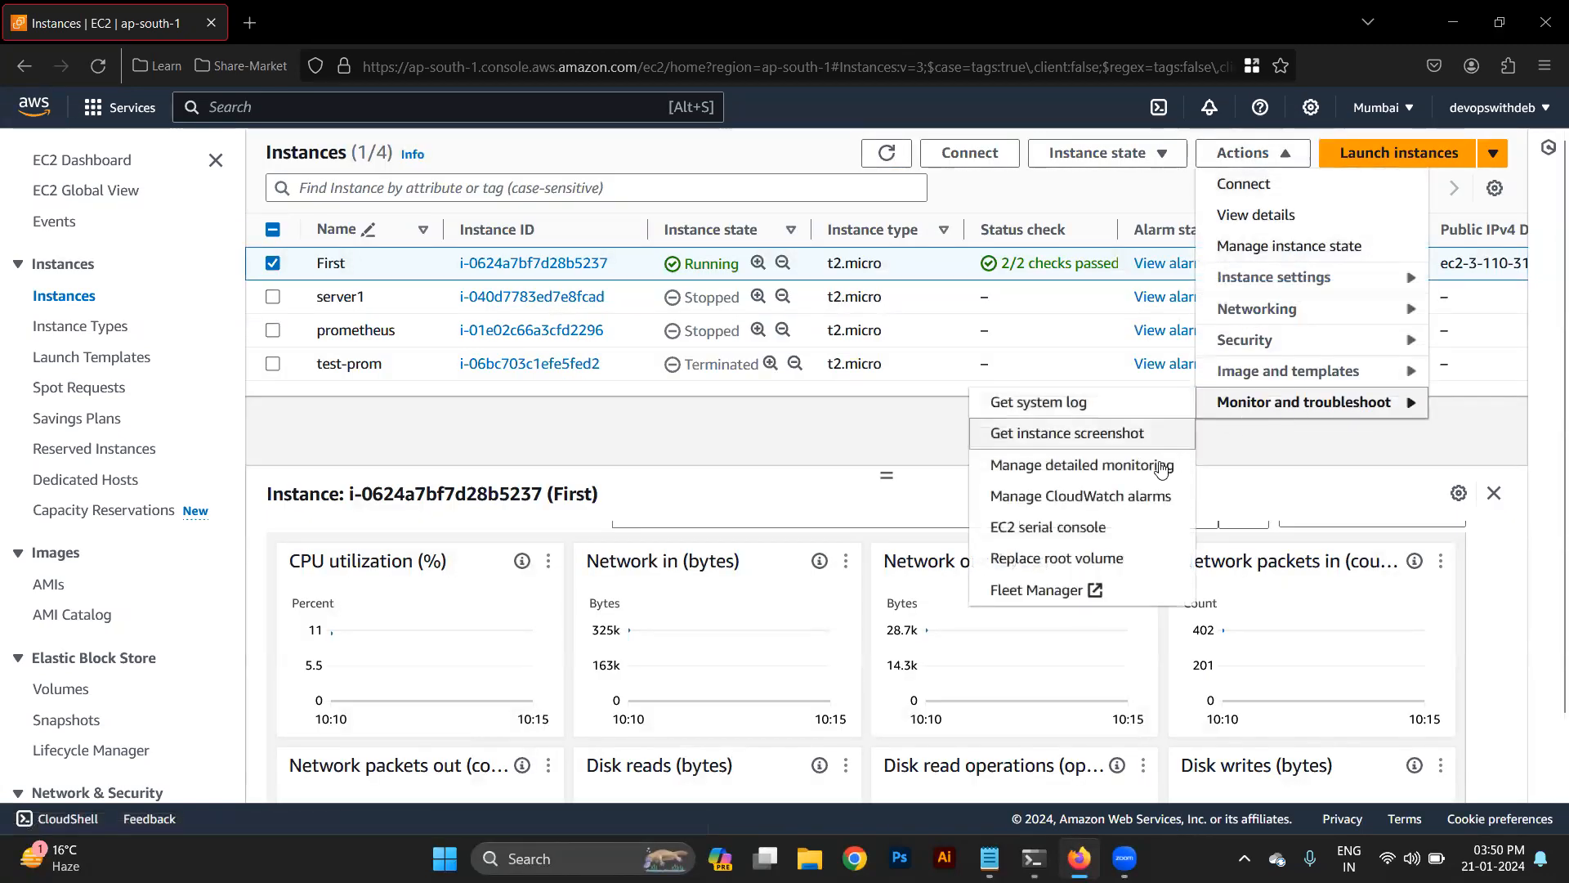
{"action": "left_click", "coordinate": [1108, 504]}
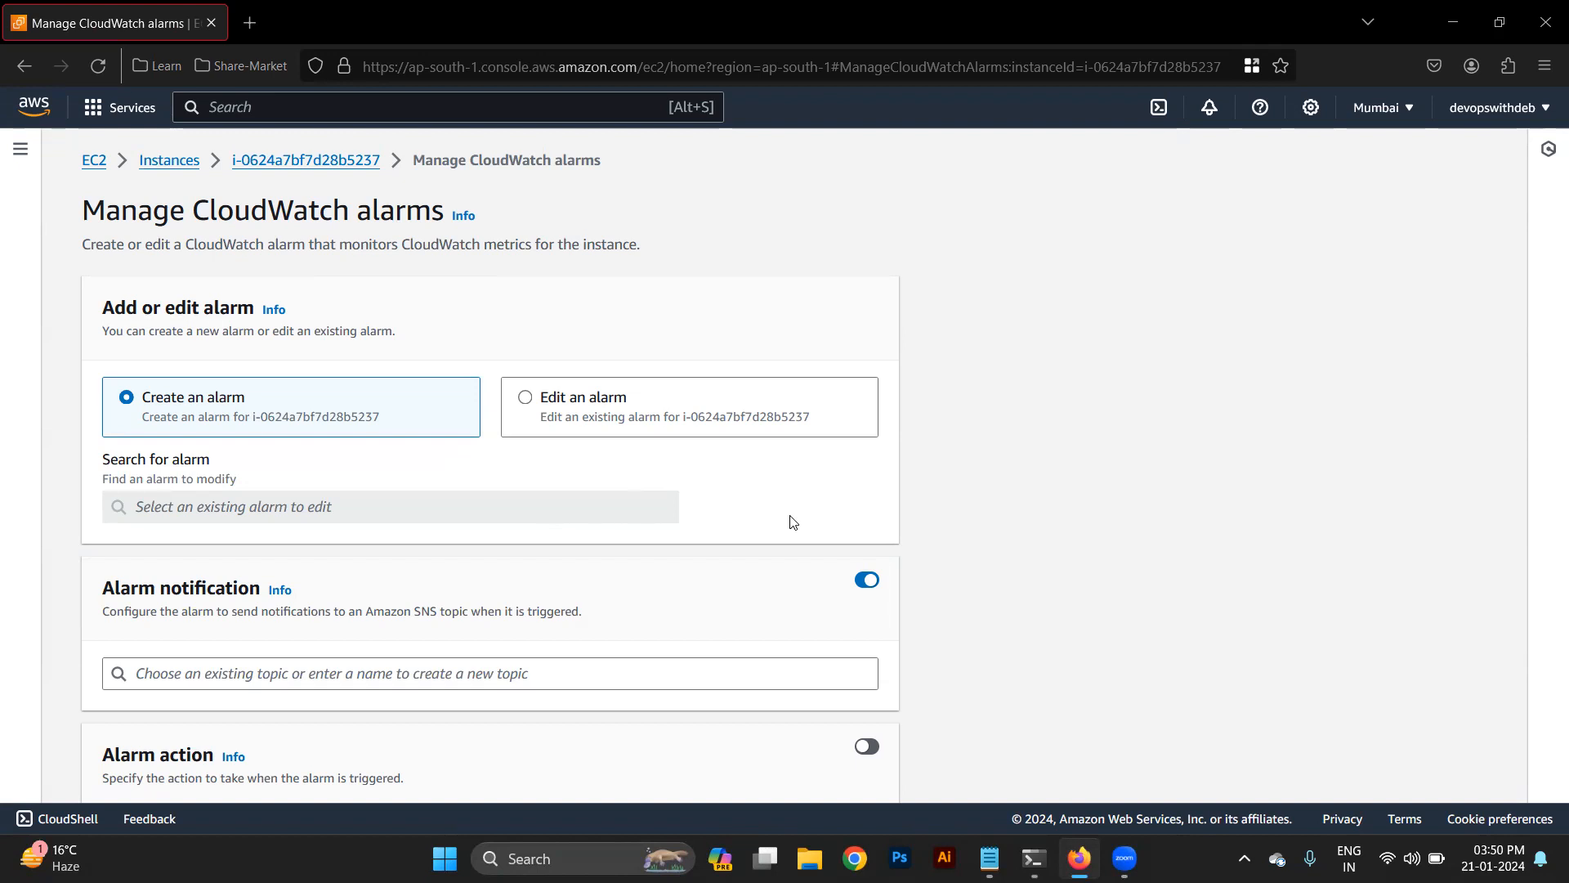
{"action": "scroll", "coordinate": [557, 489], "scroll_direction": "down", "scroll_amount": 5}
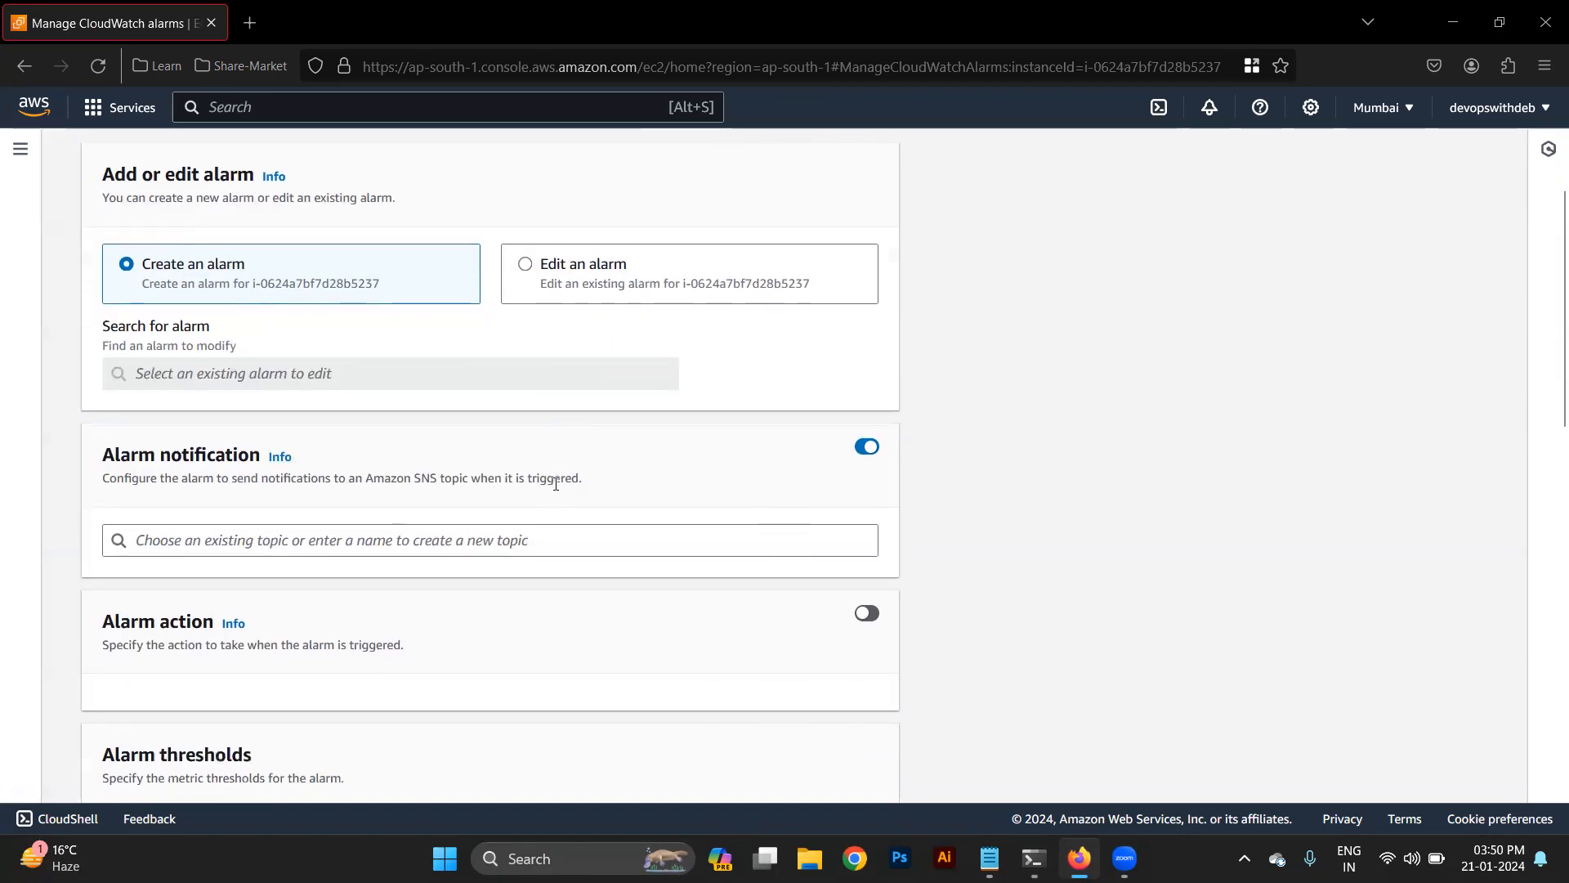
{"action": "scroll", "coordinate": [556, 488], "scroll_direction": "down", "scroll_amount": 7}
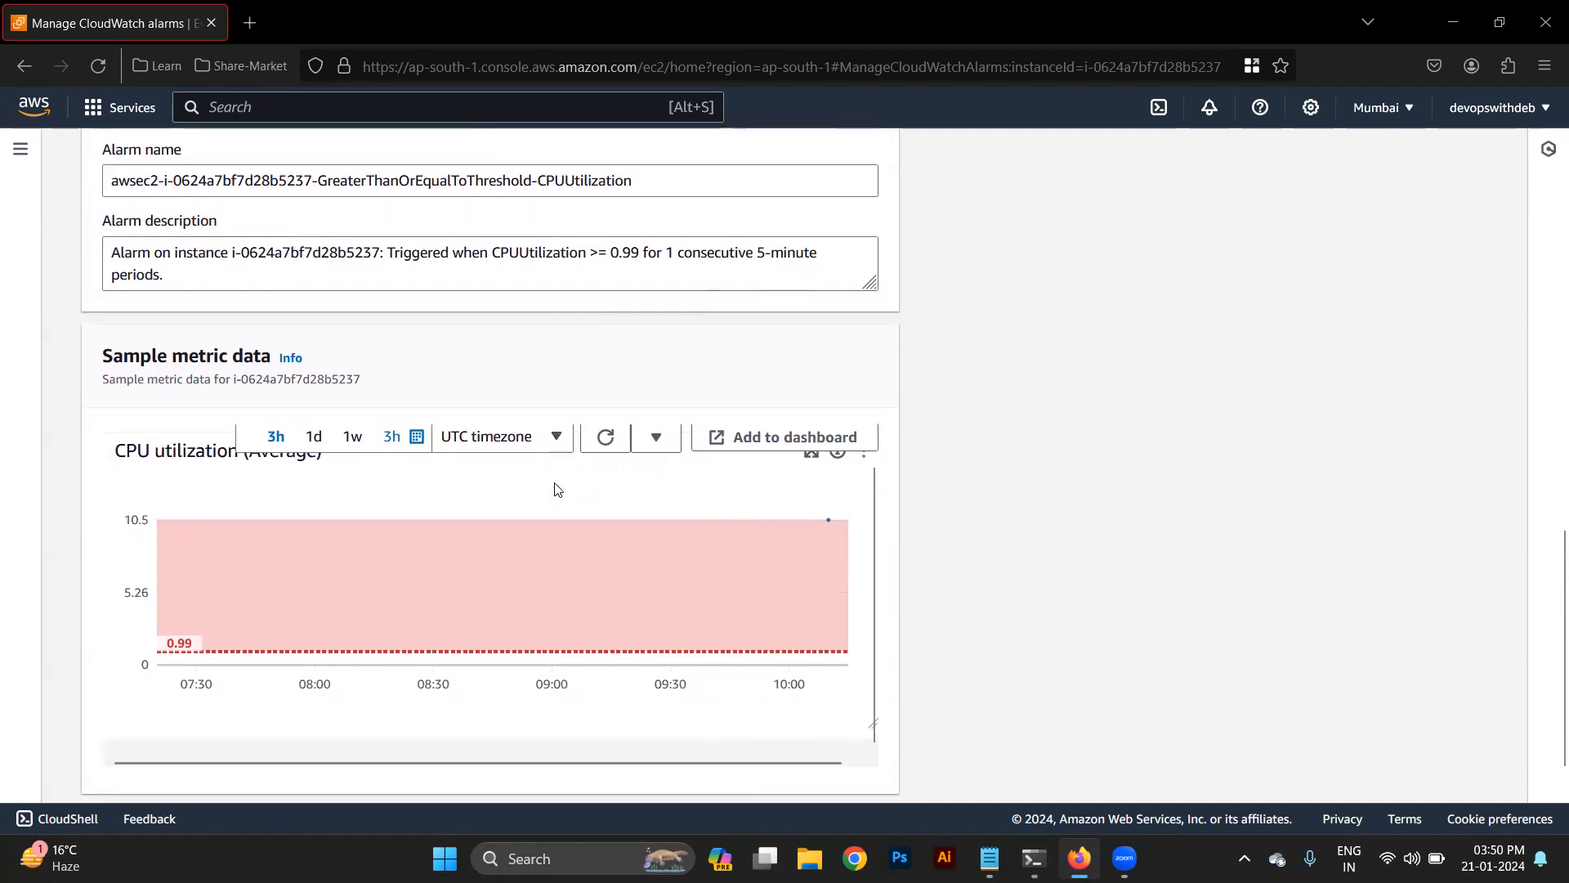
{"action": "scroll", "coordinate": [557, 489], "scroll_direction": "up", "scroll_amount": 15}
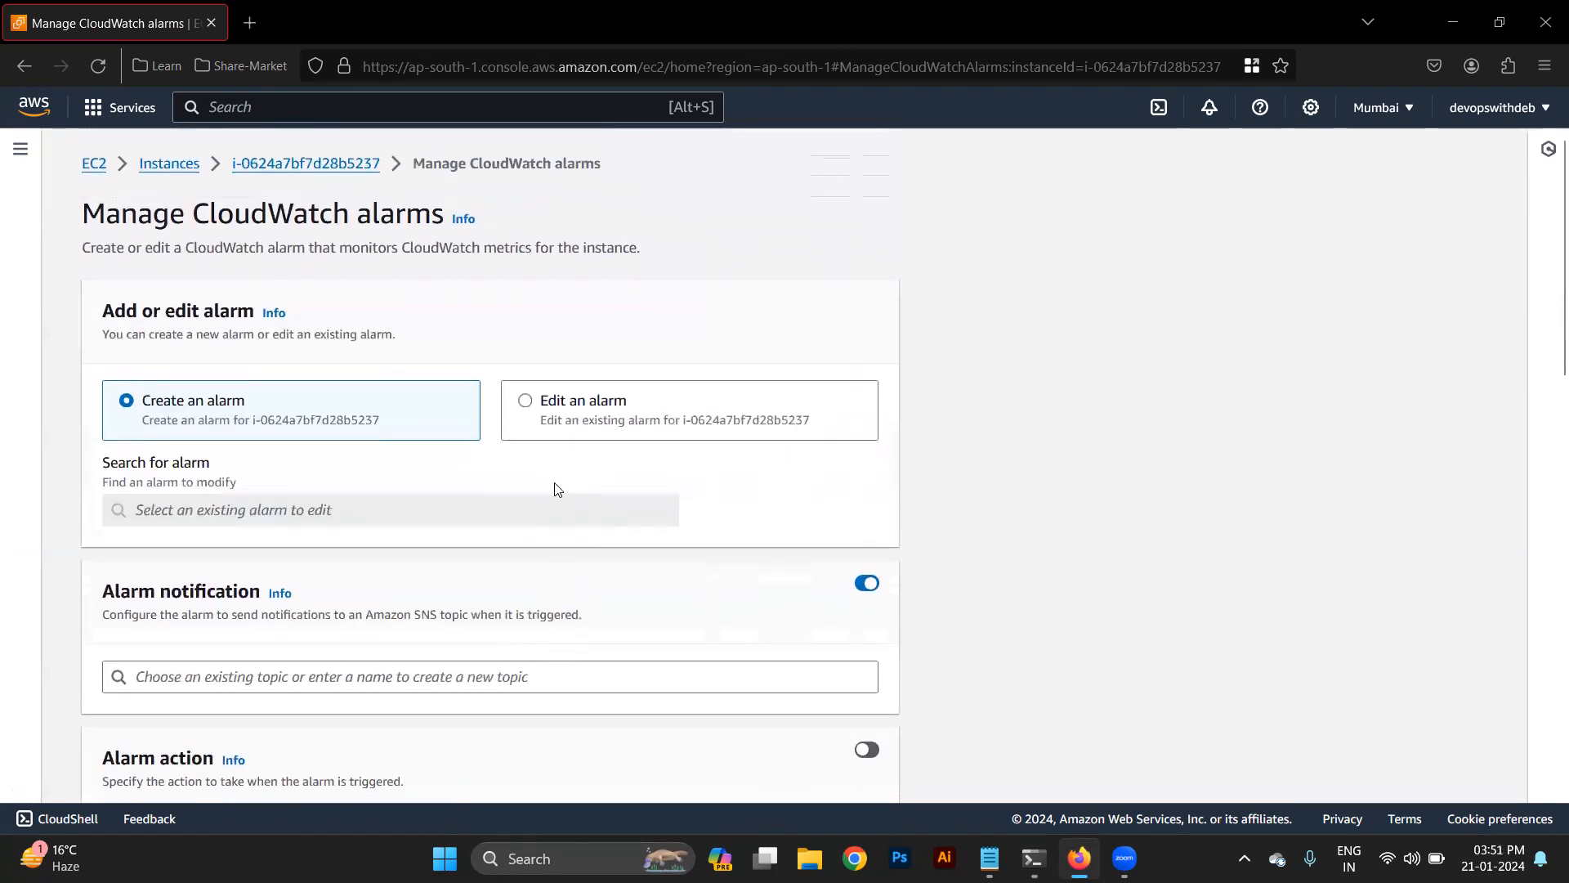
Leave the CloudWatch alarms page for the First instance's details and review its monitoring graphs for CPU, network and disk activity
{"action": "left_click", "coordinate": [327, 161]}
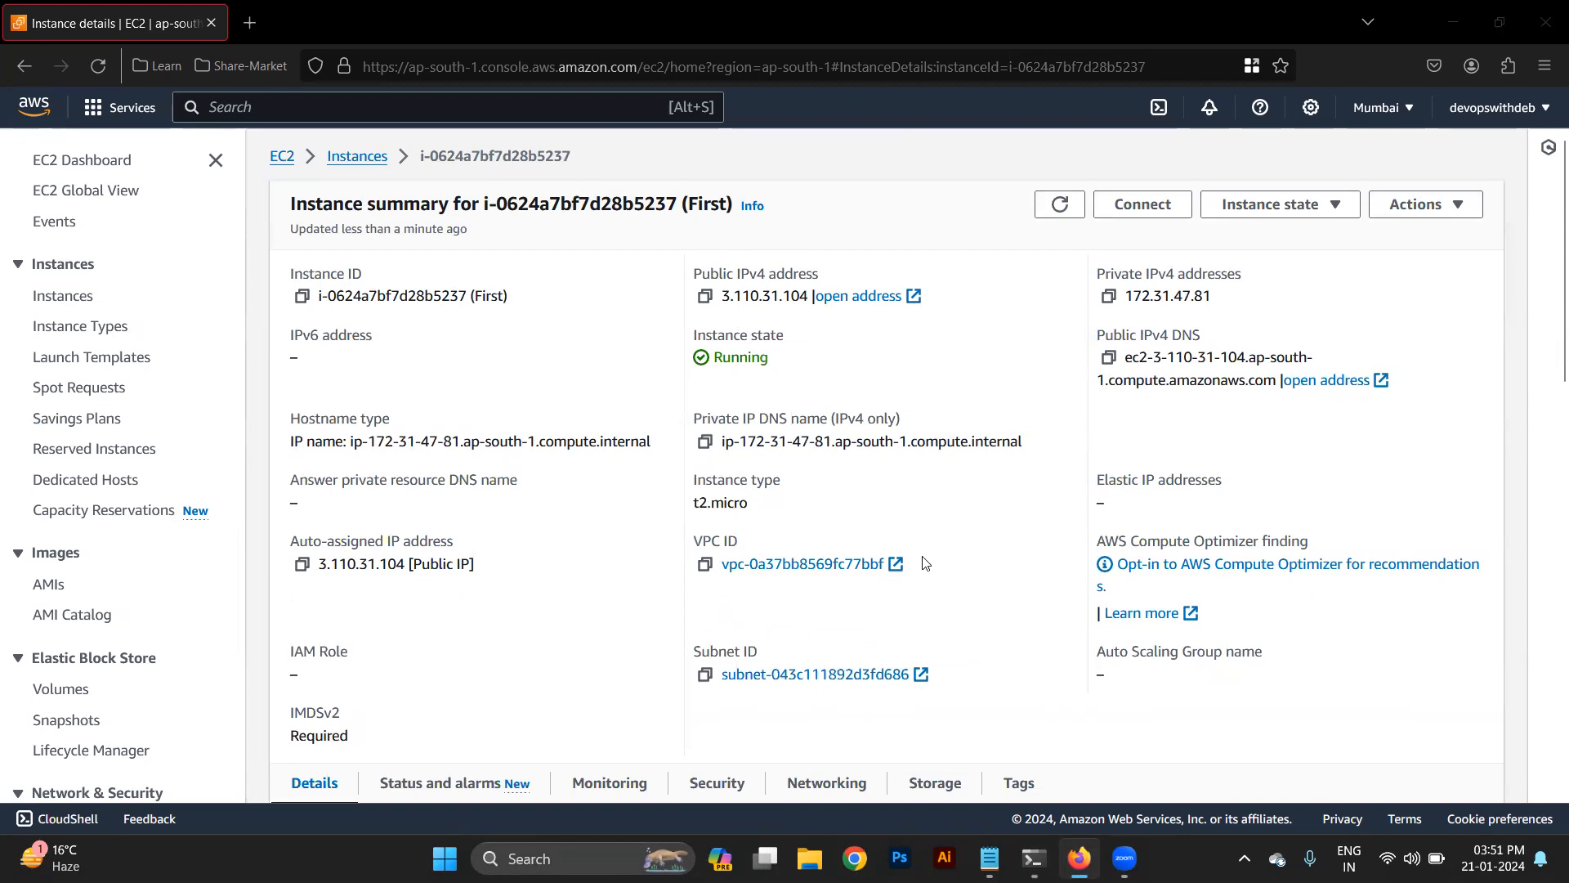
{"action": "left_click", "coordinate": [1452, 206]}
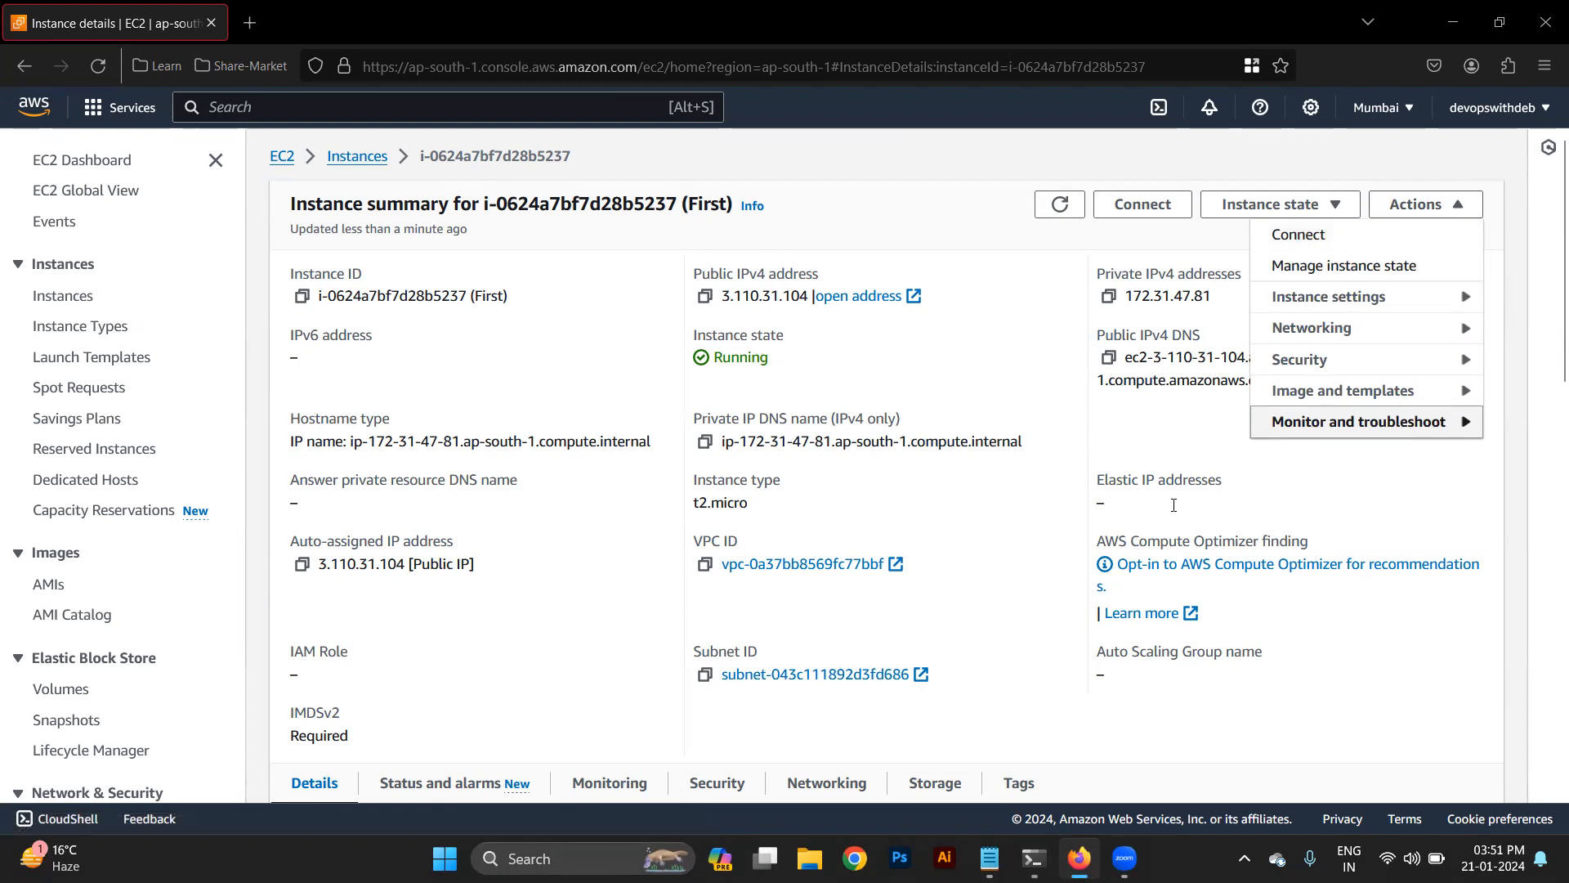
{"action": "scroll", "coordinate": [929, 742], "scroll_direction": "down", "scroll_amount": 2}
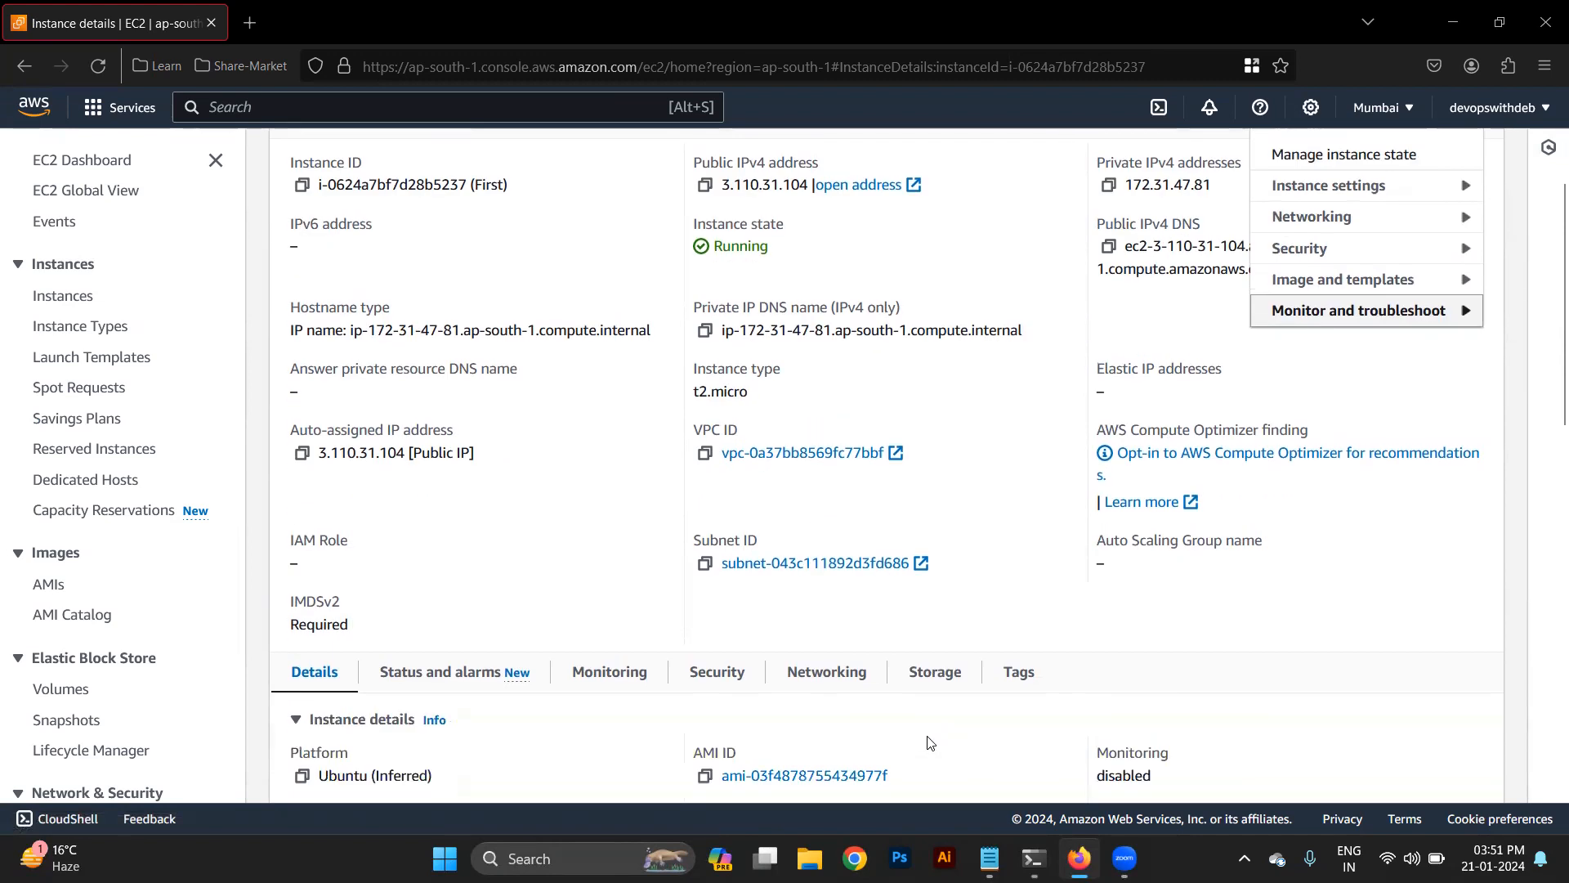
{"action": "left_click", "coordinate": [637, 678]}
{"action": "scroll", "coordinate": [886, 740], "scroll_direction": "down", "scroll_amount": 5}
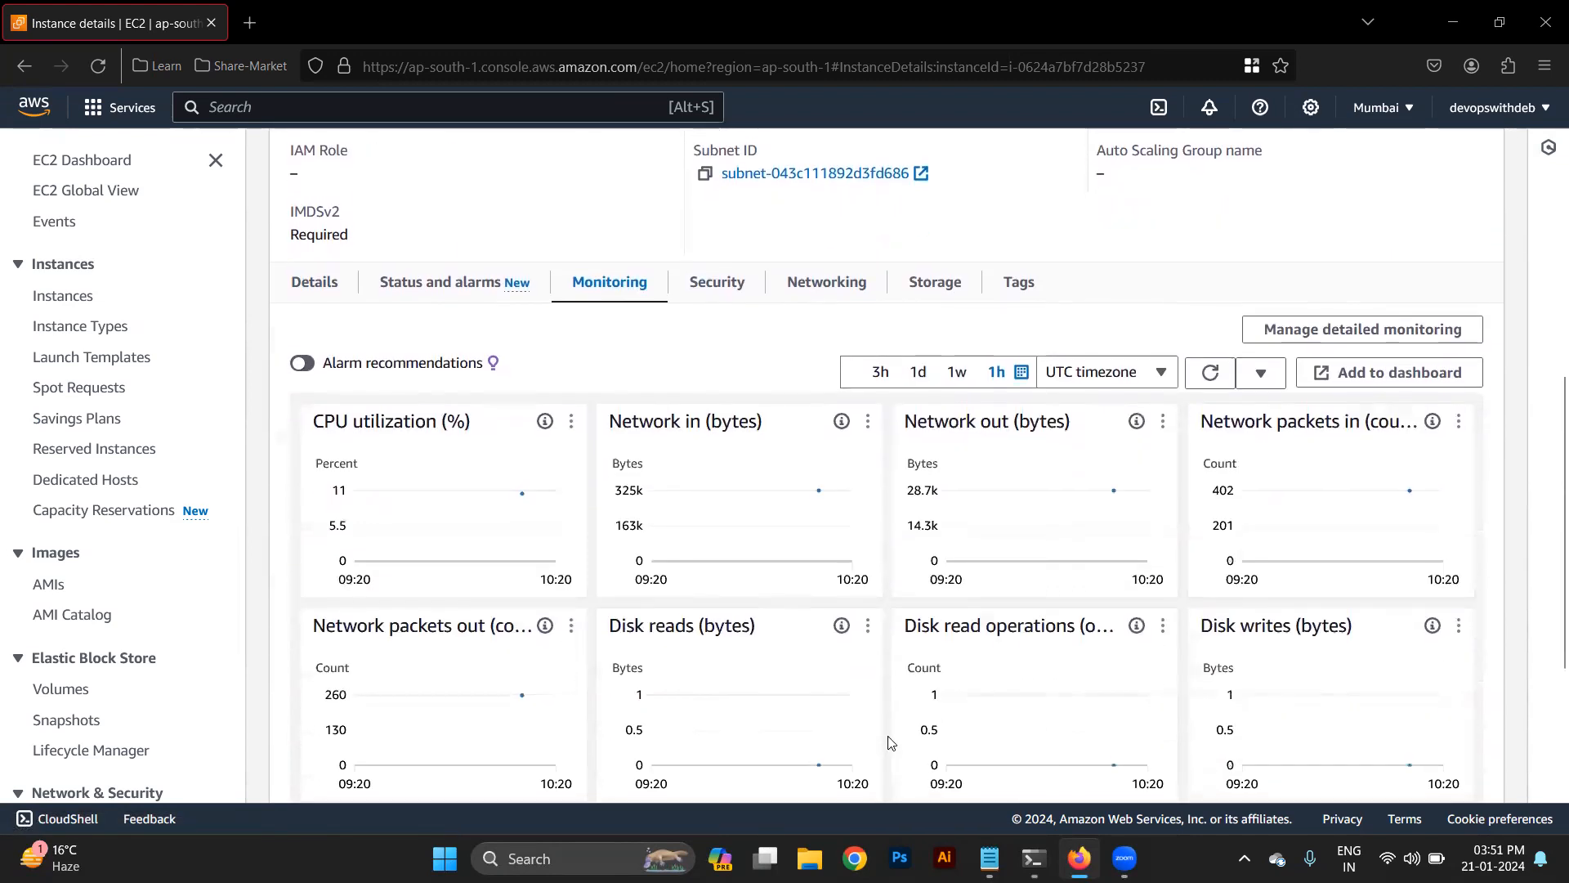
{"action": "scroll", "coordinate": [981, 617], "scroll_direction": "down", "scroll_amount": 2}
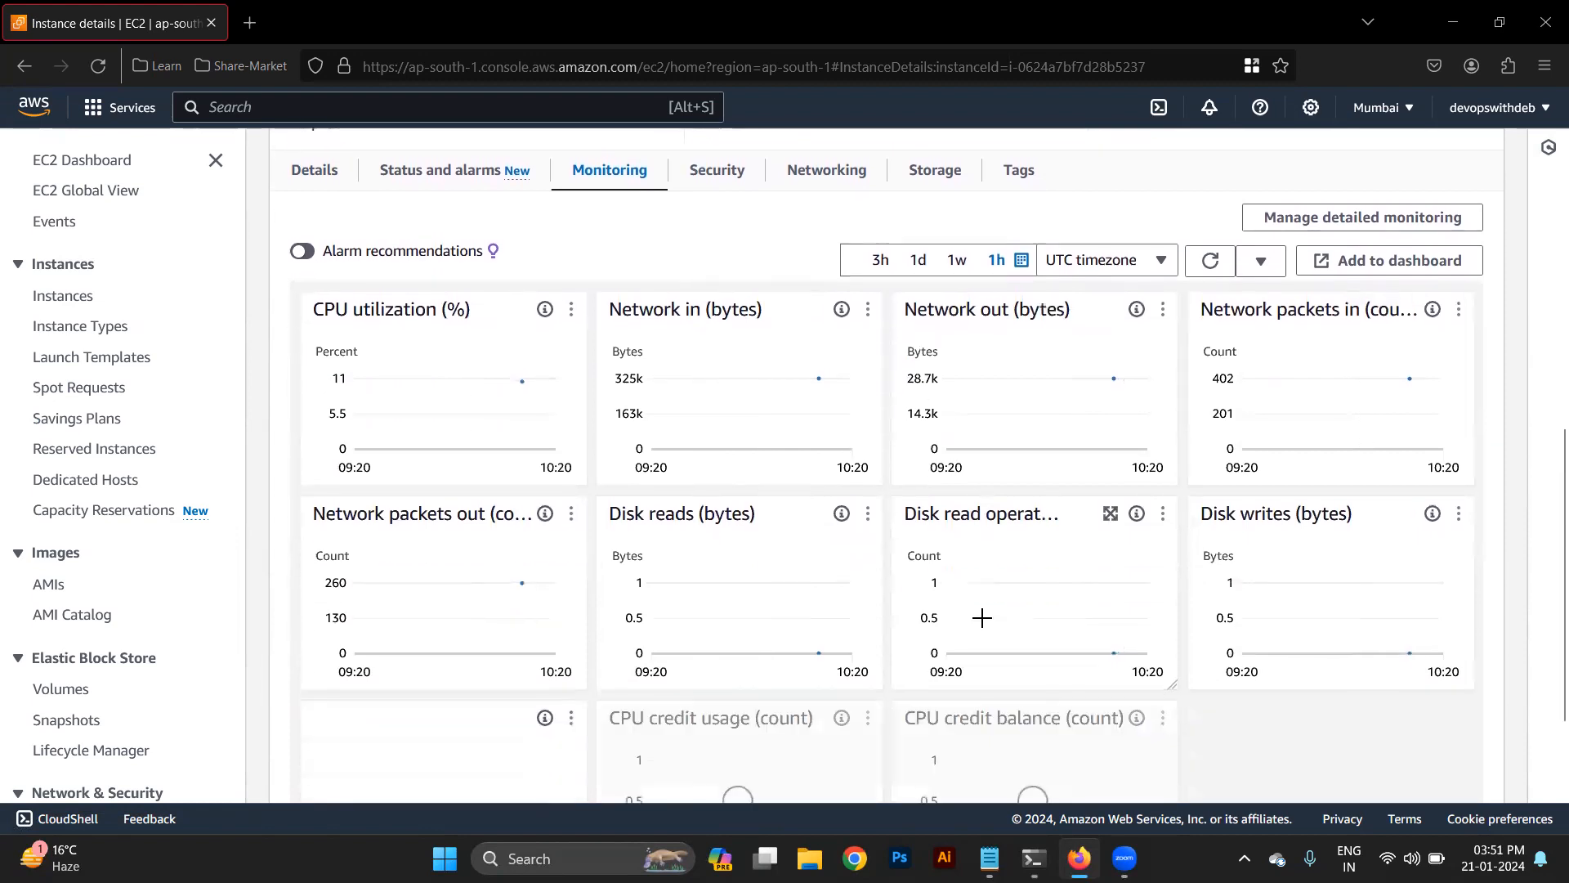
{"action": "scroll", "coordinate": [982, 617], "scroll_direction": "down", "scroll_amount": 1}
{"action": "scroll", "coordinate": [984, 621], "scroll_direction": "down", "scroll_amount": 1}
{"action": "scroll", "coordinate": [986, 625], "scroll_direction": "up", "scroll_amount": 8}
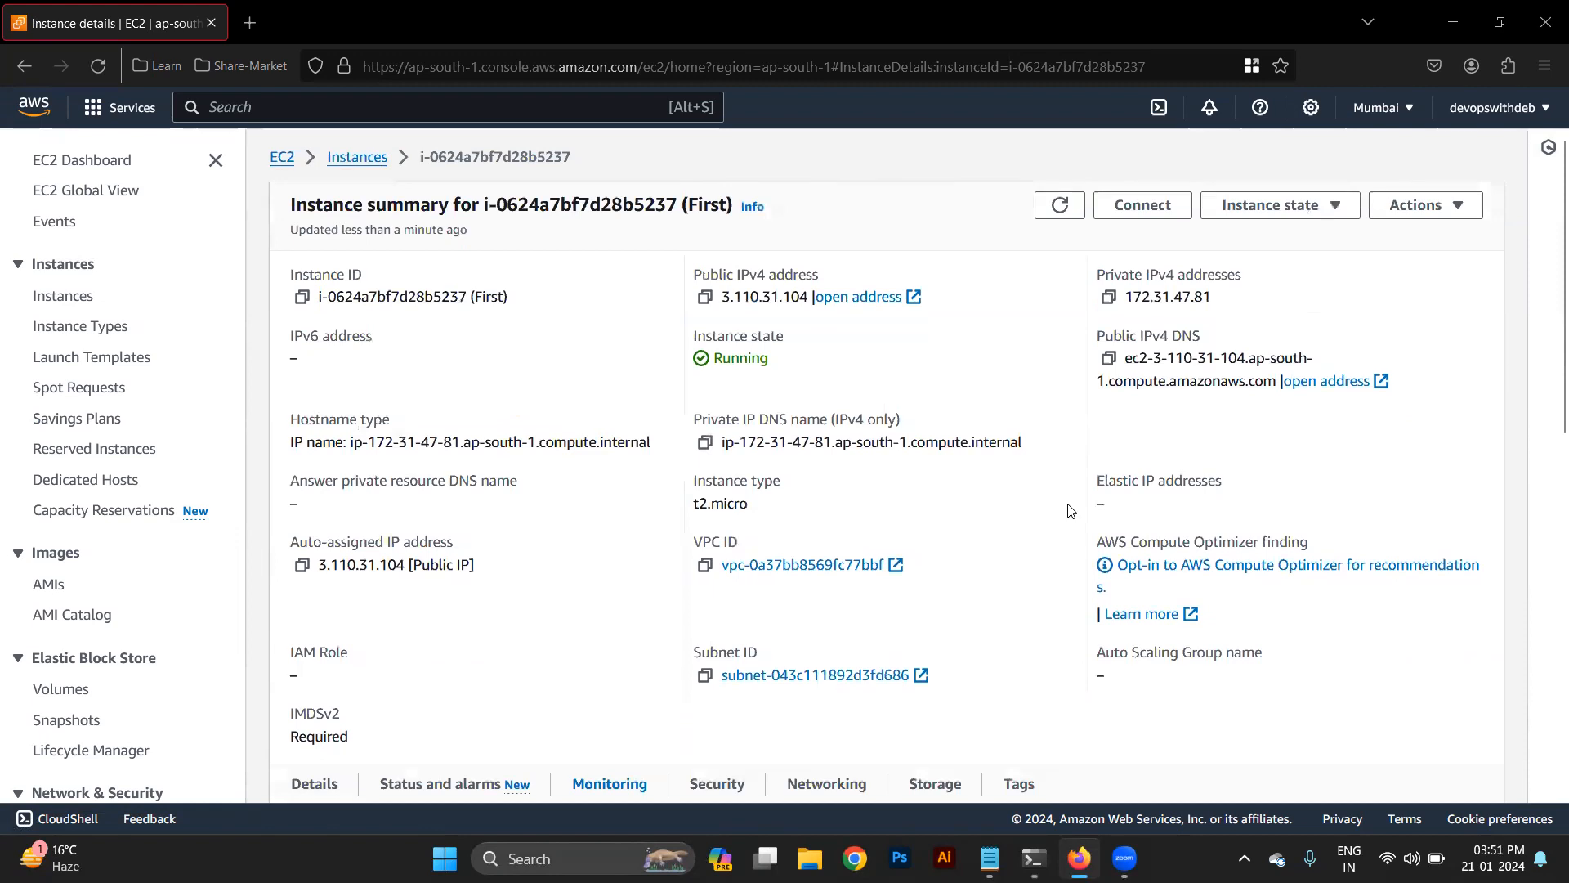
Open the EC2 serial console page for the First instance, check its connection requirements, and return to the instance details
{"action": "left_click", "coordinate": [1436, 205]}
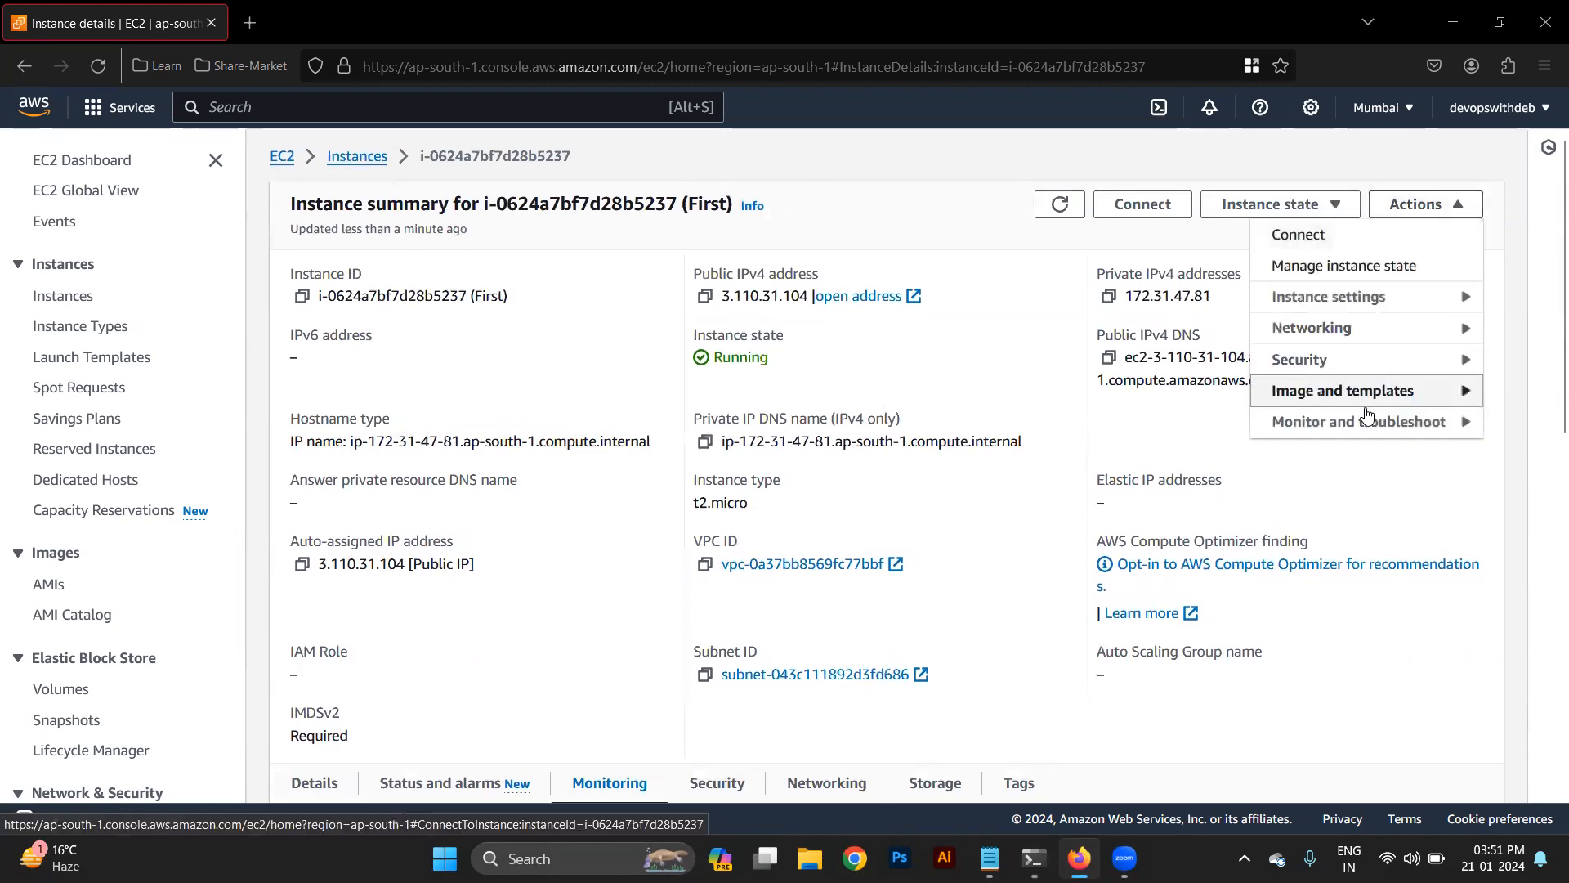
{"action": "mouse_move", "coordinate": [1369, 423]}
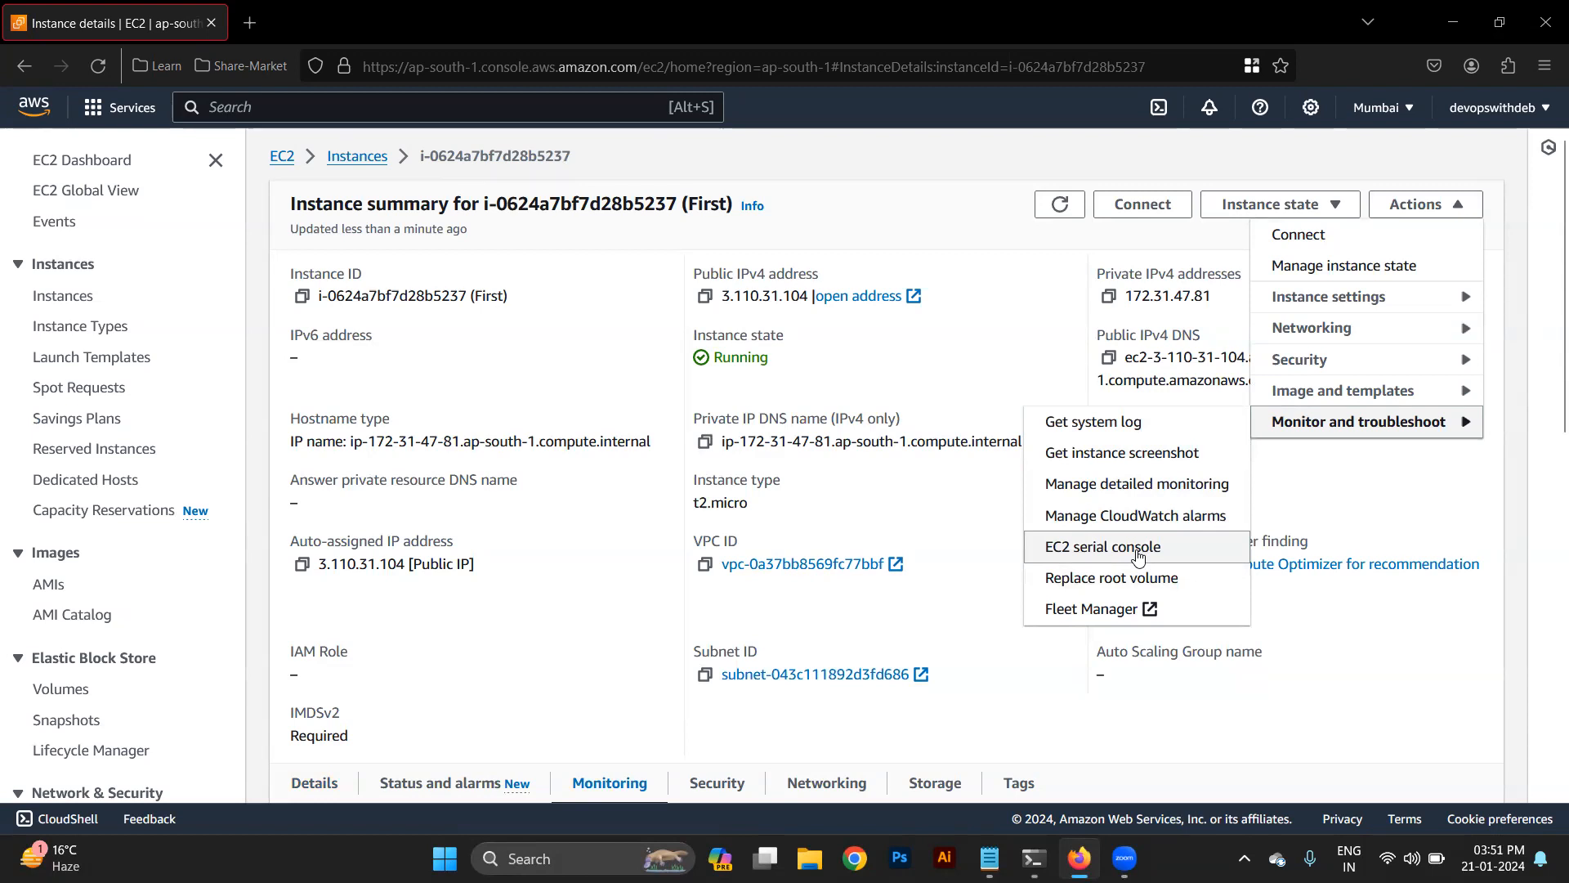
{"action": "left_click", "coordinate": [1138, 556]}
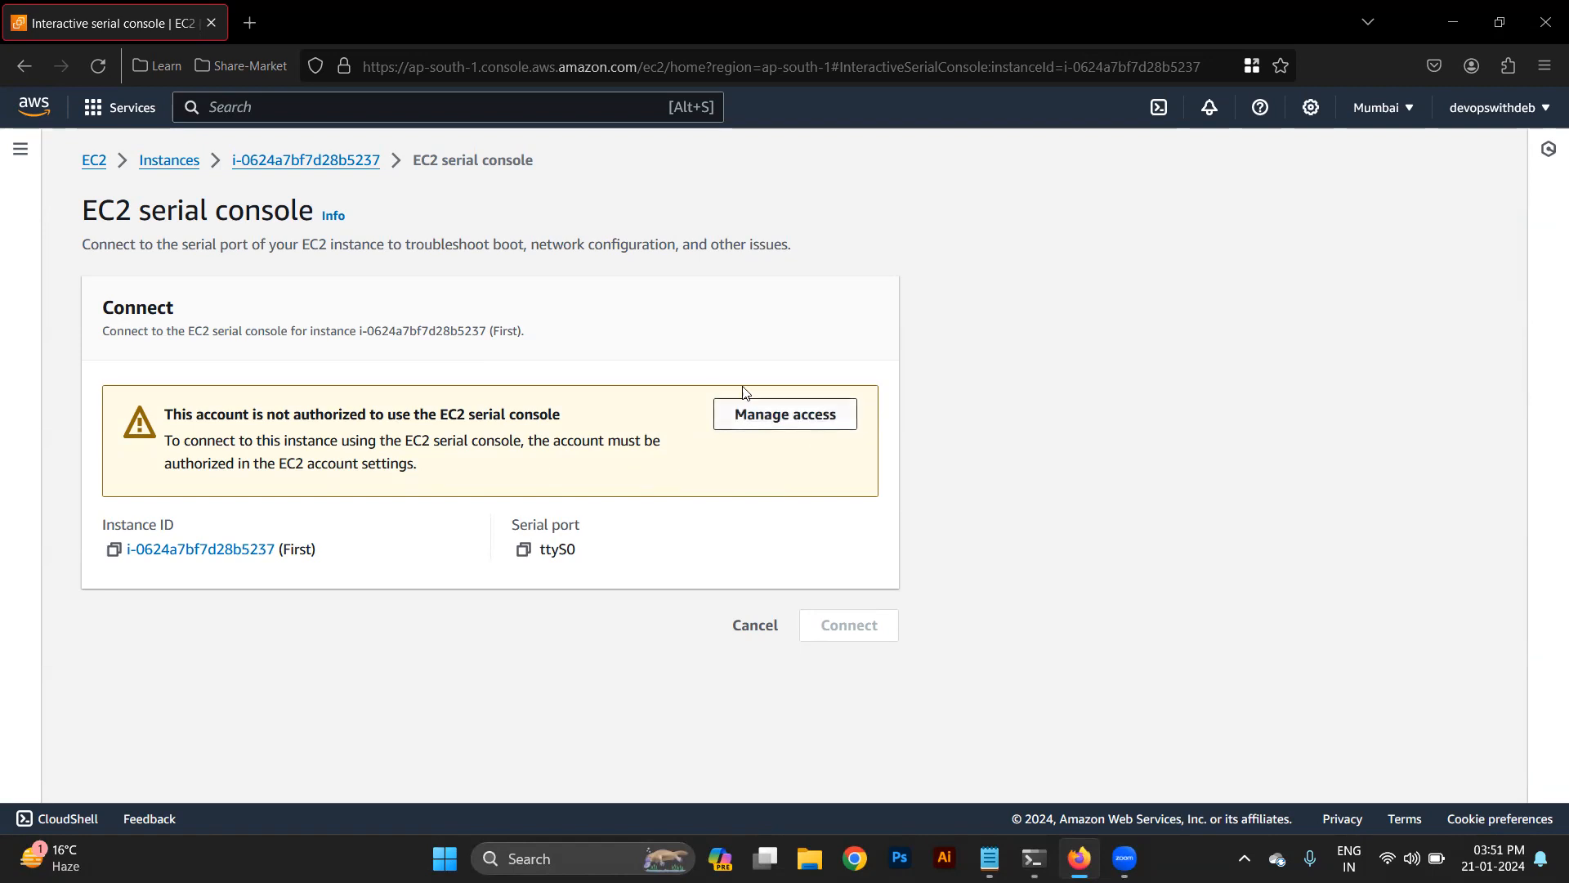
{"action": "left_click", "coordinate": [318, 159]}
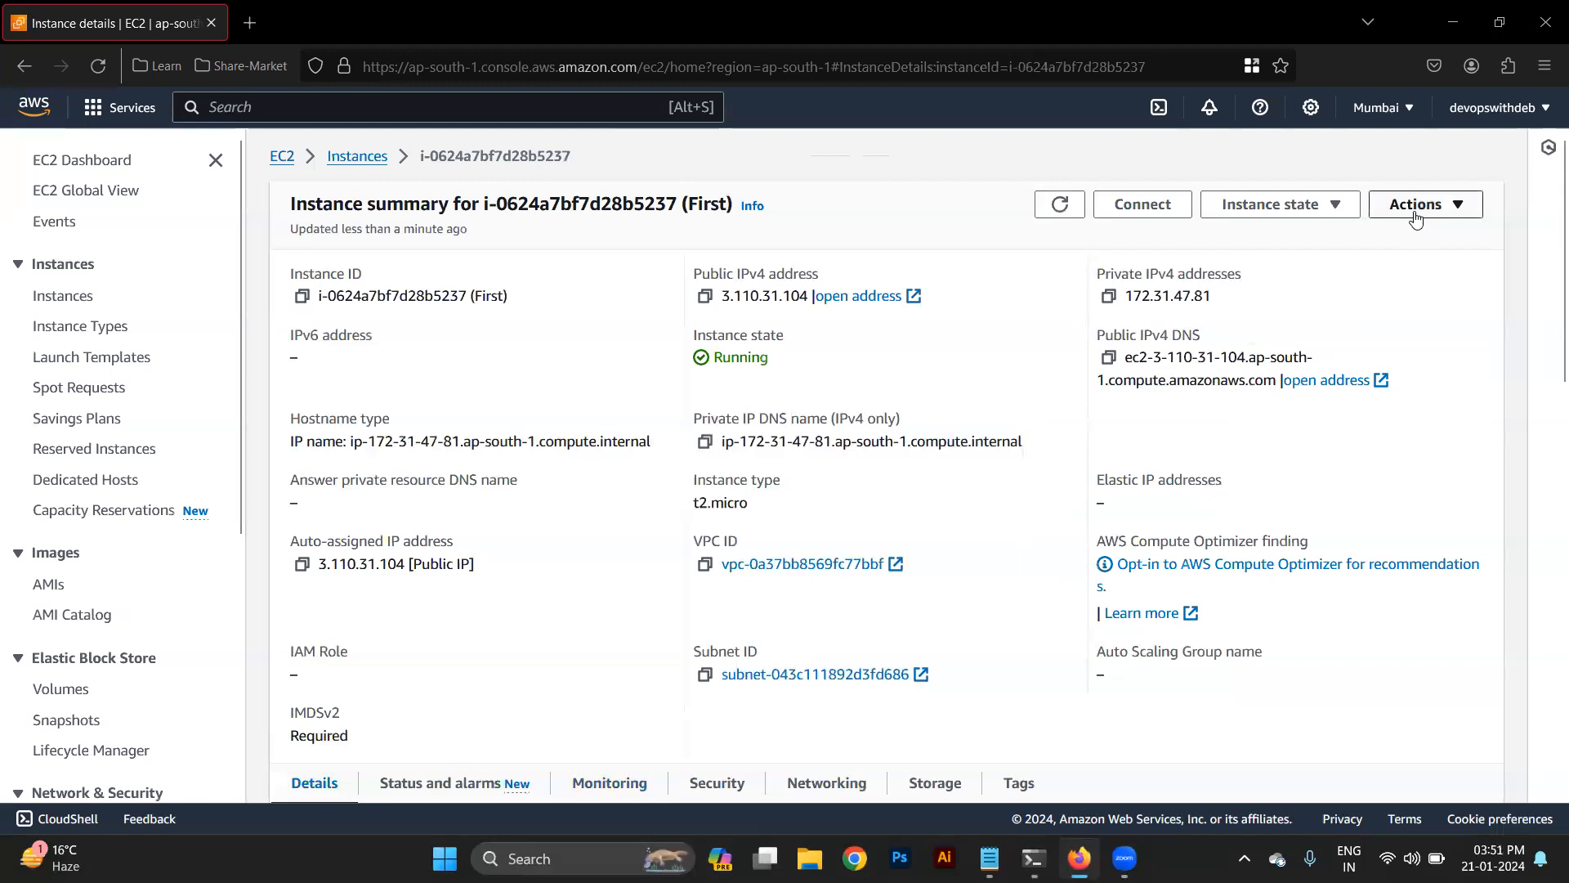
Open the Replace root volume page for the First instance, review its restore and tag options, and cancel without creating a task
{"action": "left_click", "coordinate": [1416, 214]}
{"action": "mouse_move", "coordinate": [1378, 429]}
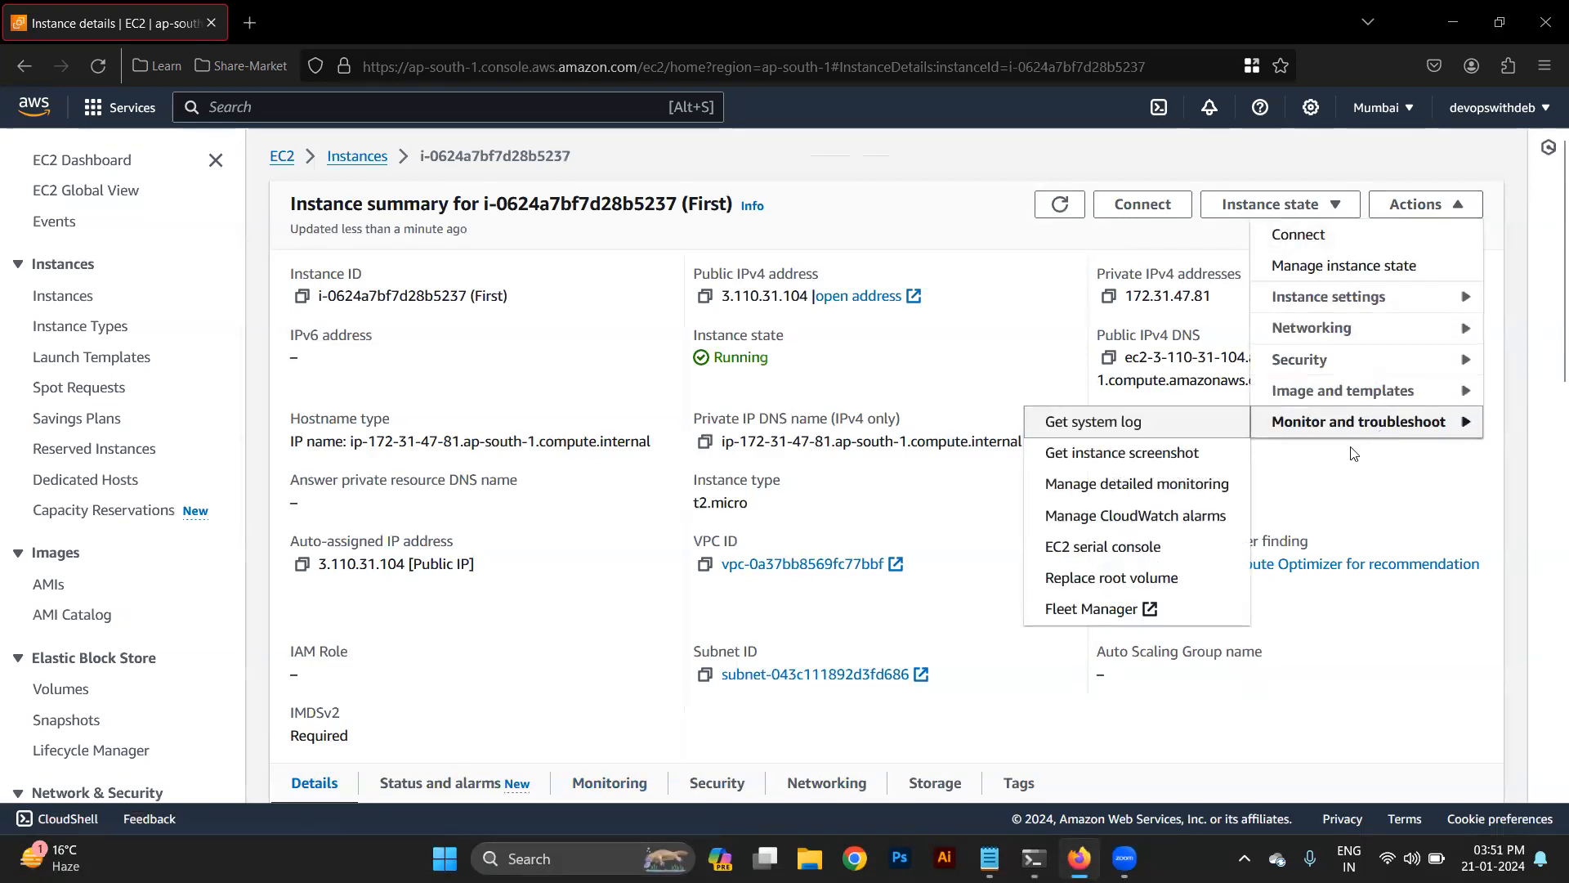
{"action": "left_click", "coordinate": [1128, 579]}
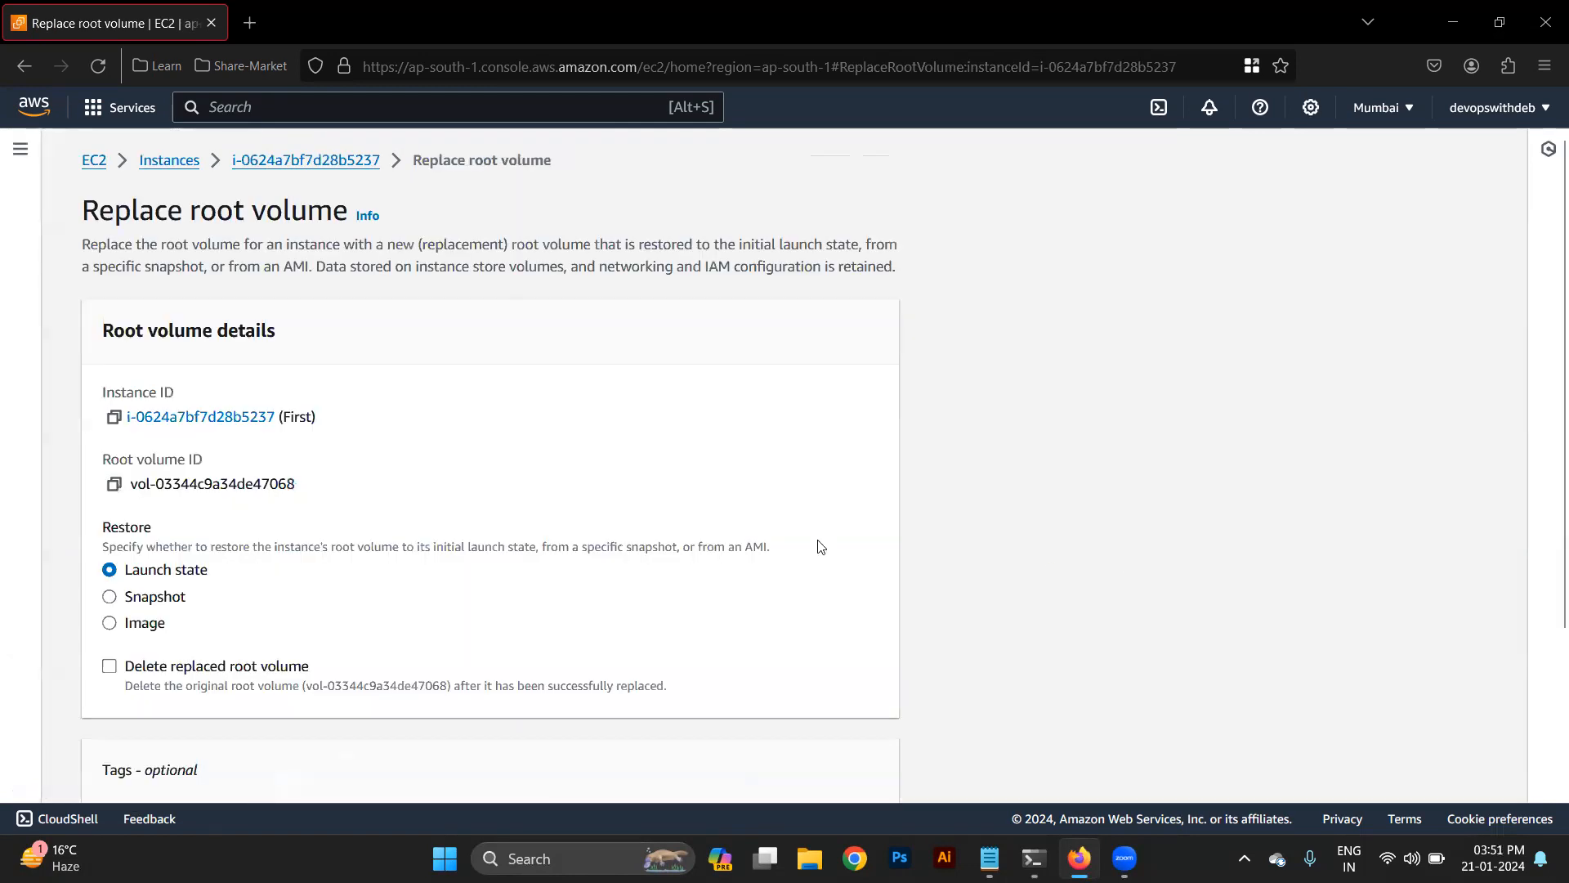
{"action": "scroll", "coordinate": [595, 579], "scroll_direction": "down", "scroll_amount": 2}
{"action": "scroll", "coordinate": [595, 580], "scroll_direction": "up", "scroll_amount": 1}
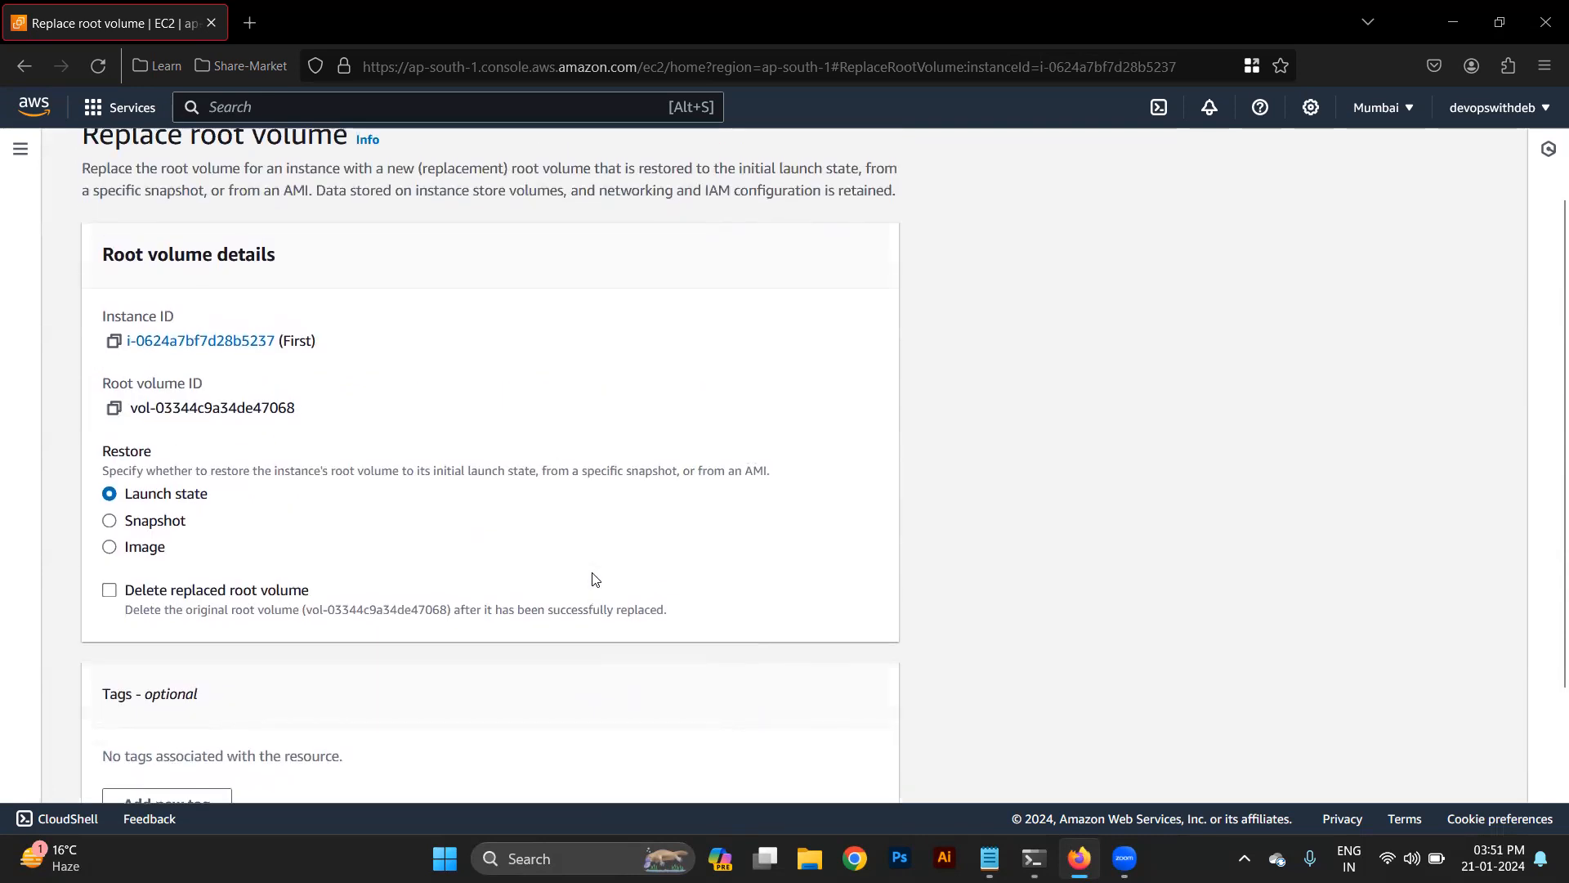
{"action": "scroll", "coordinate": [206, 522], "scroll_direction": "down", "scroll_amount": 2}
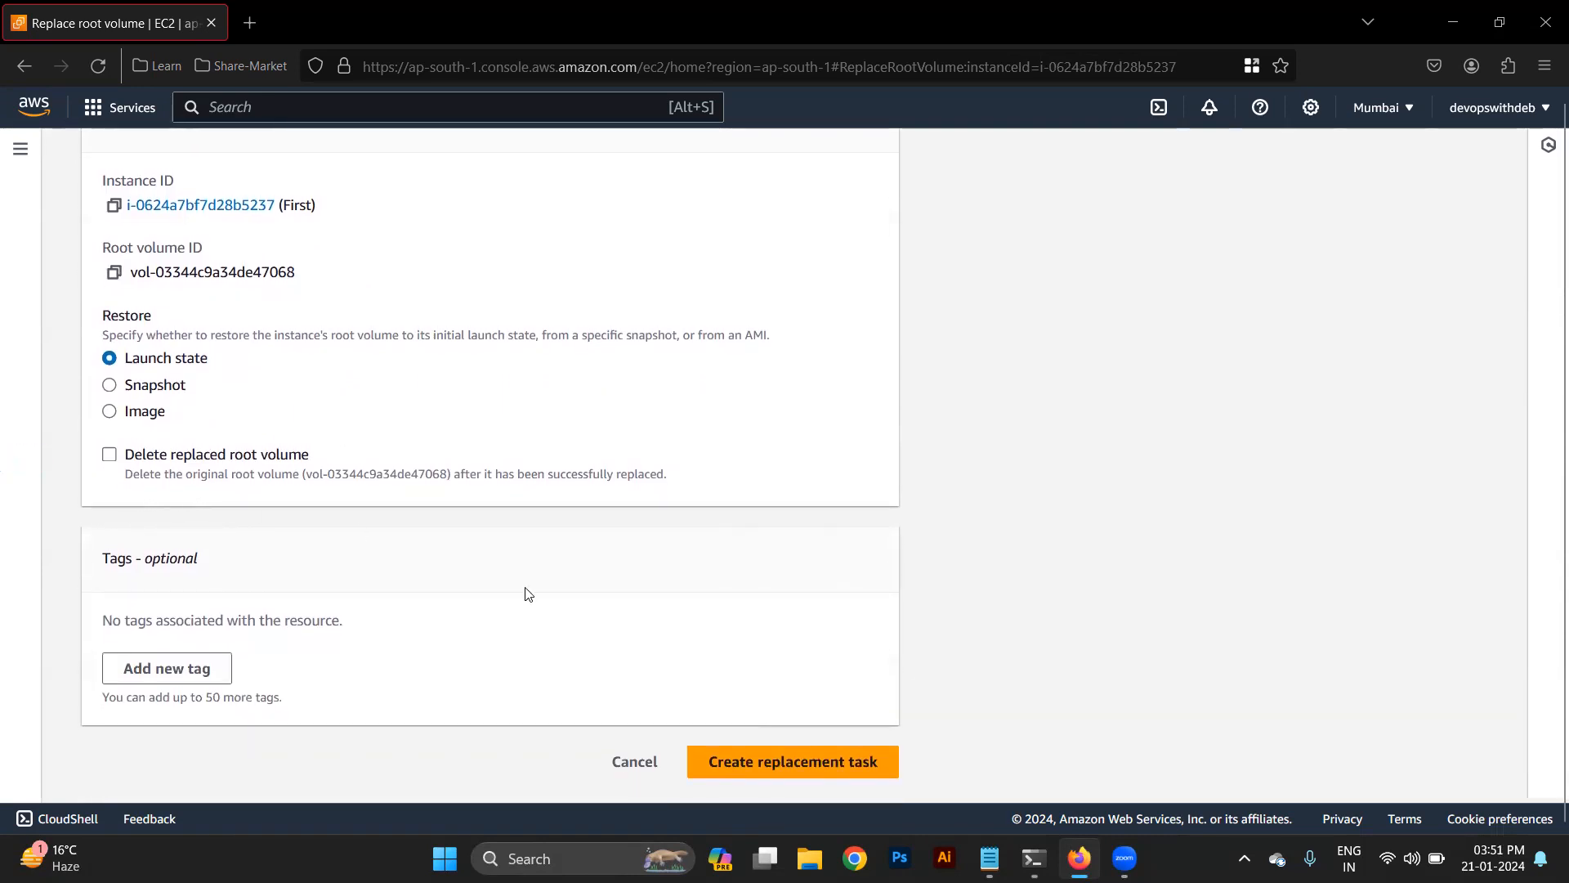
{"action": "left_click", "coordinate": [621, 762]}
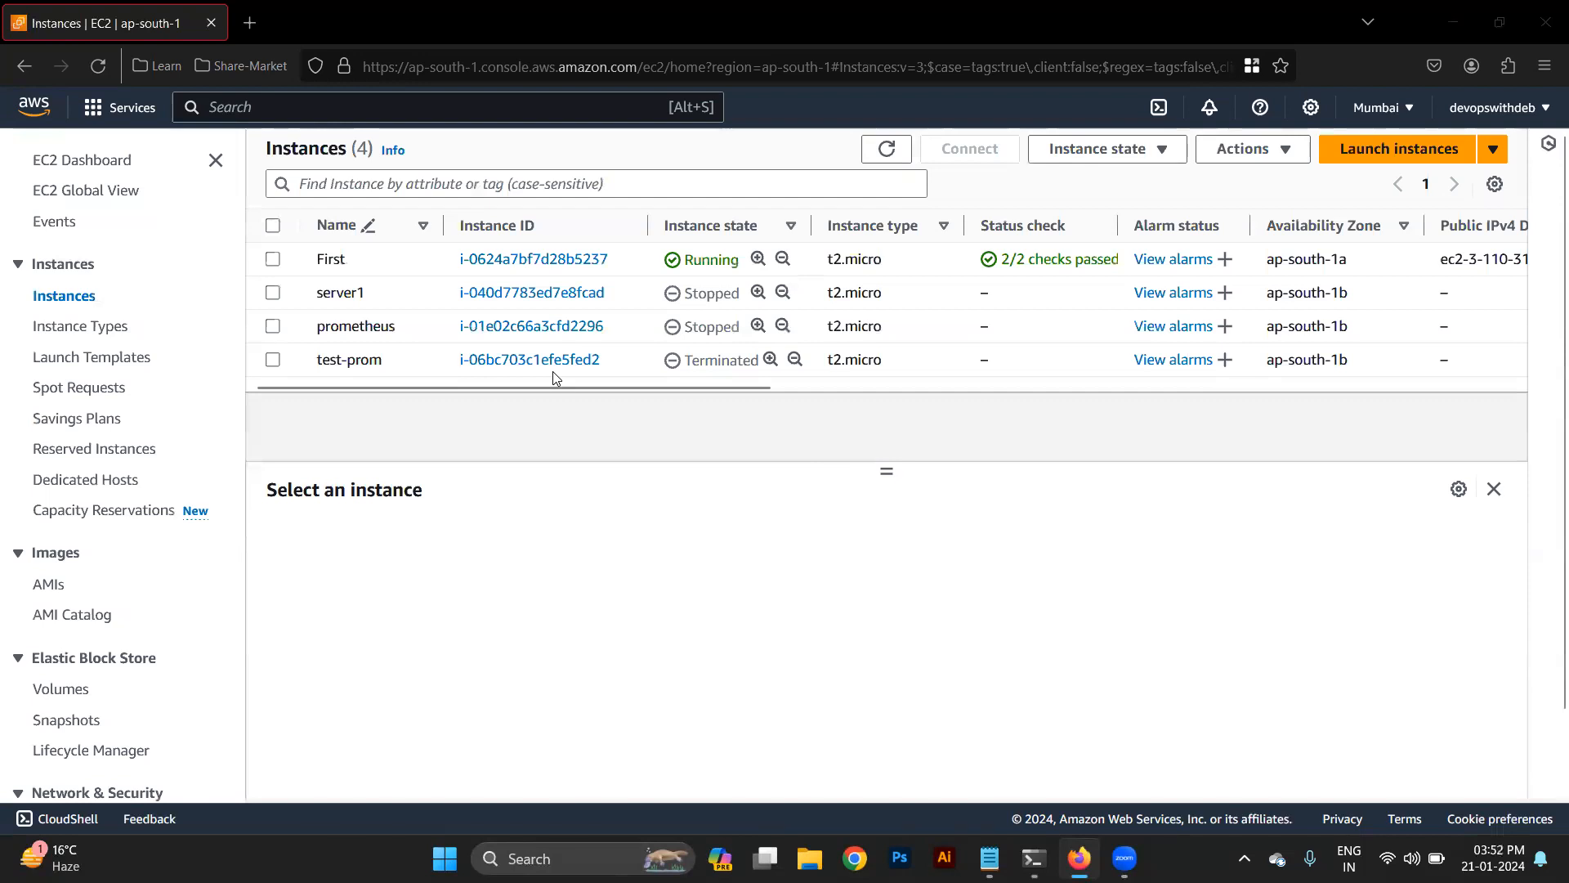
Compare the available instance actions with no instance selected and with the First instance selected in the instances list
{"action": "left_click", "coordinate": [1280, 156]}
{"action": "mouse_move", "coordinate": [1329, 397]}
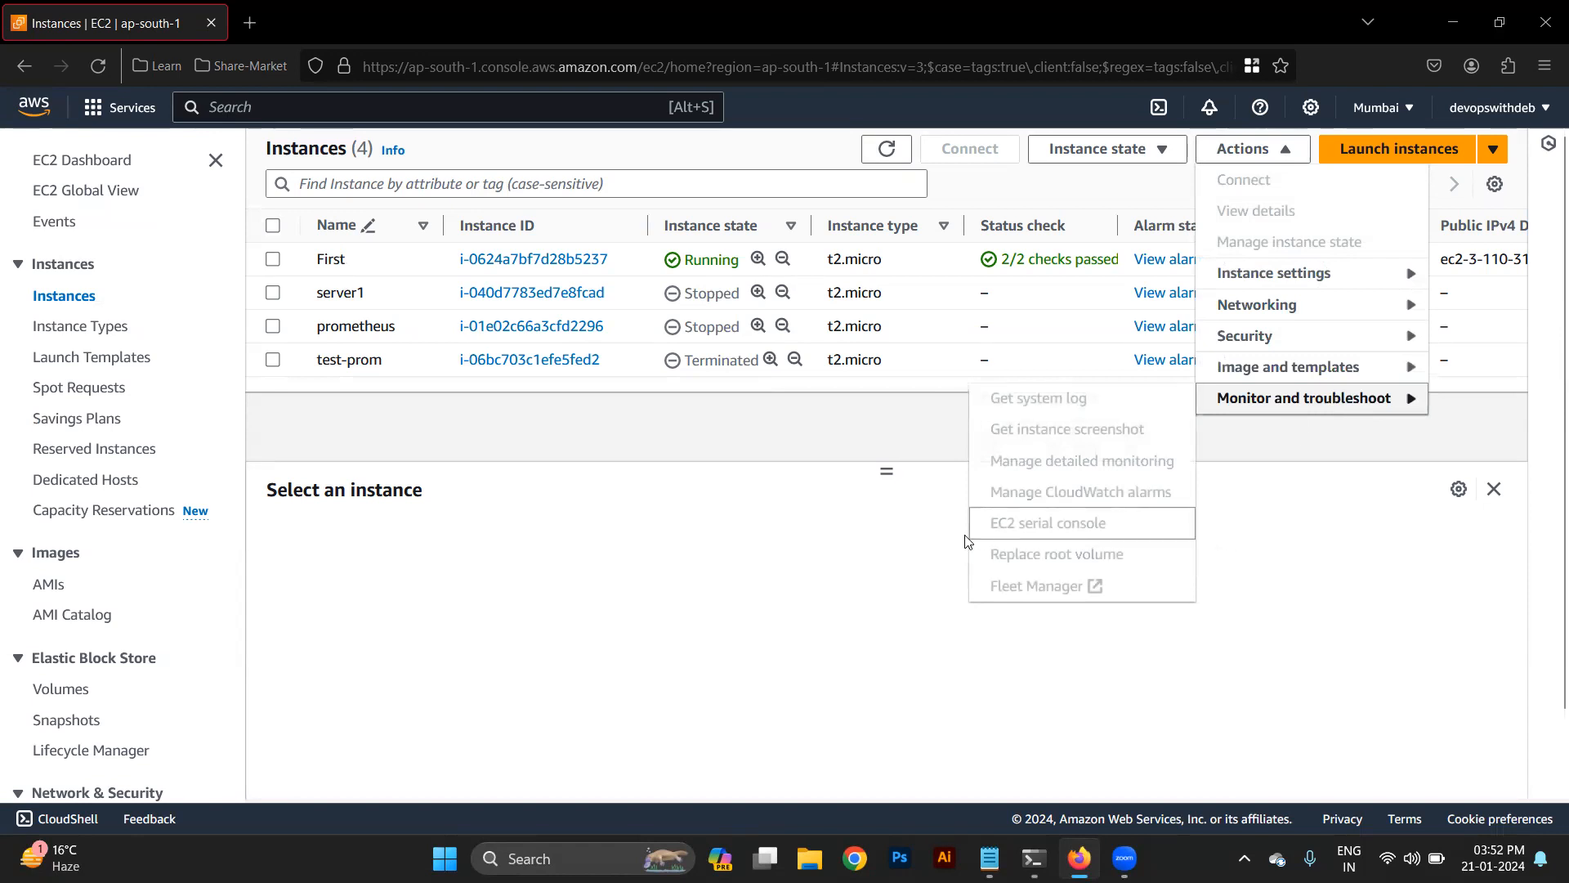
{"action": "left_click", "coordinate": [933, 272]}
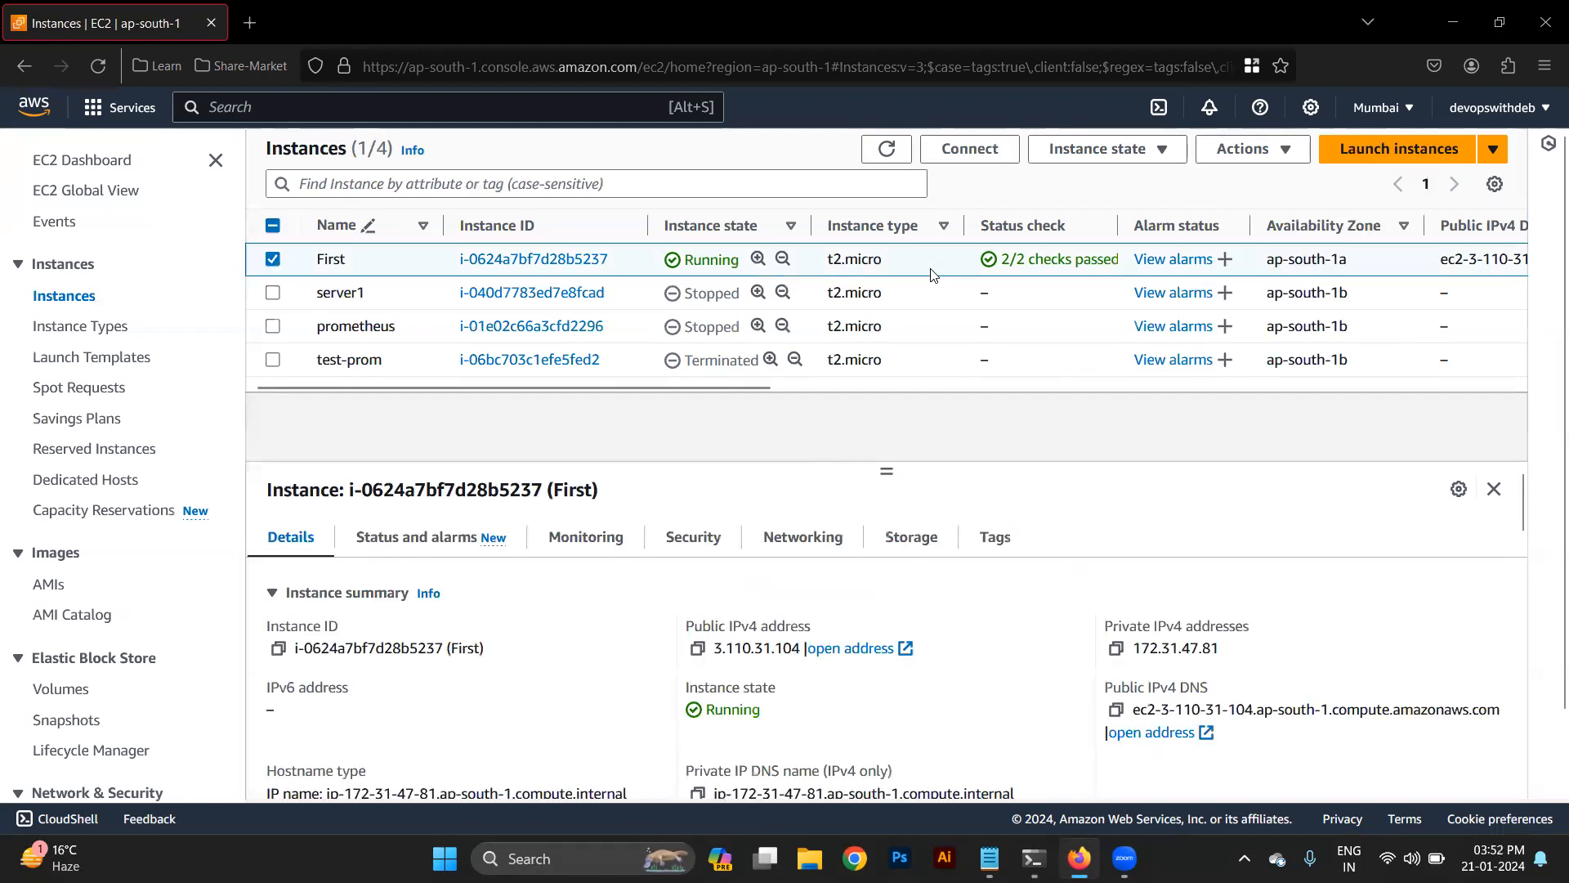
{"action": "left_click", "coordinate": [1282, 153]}
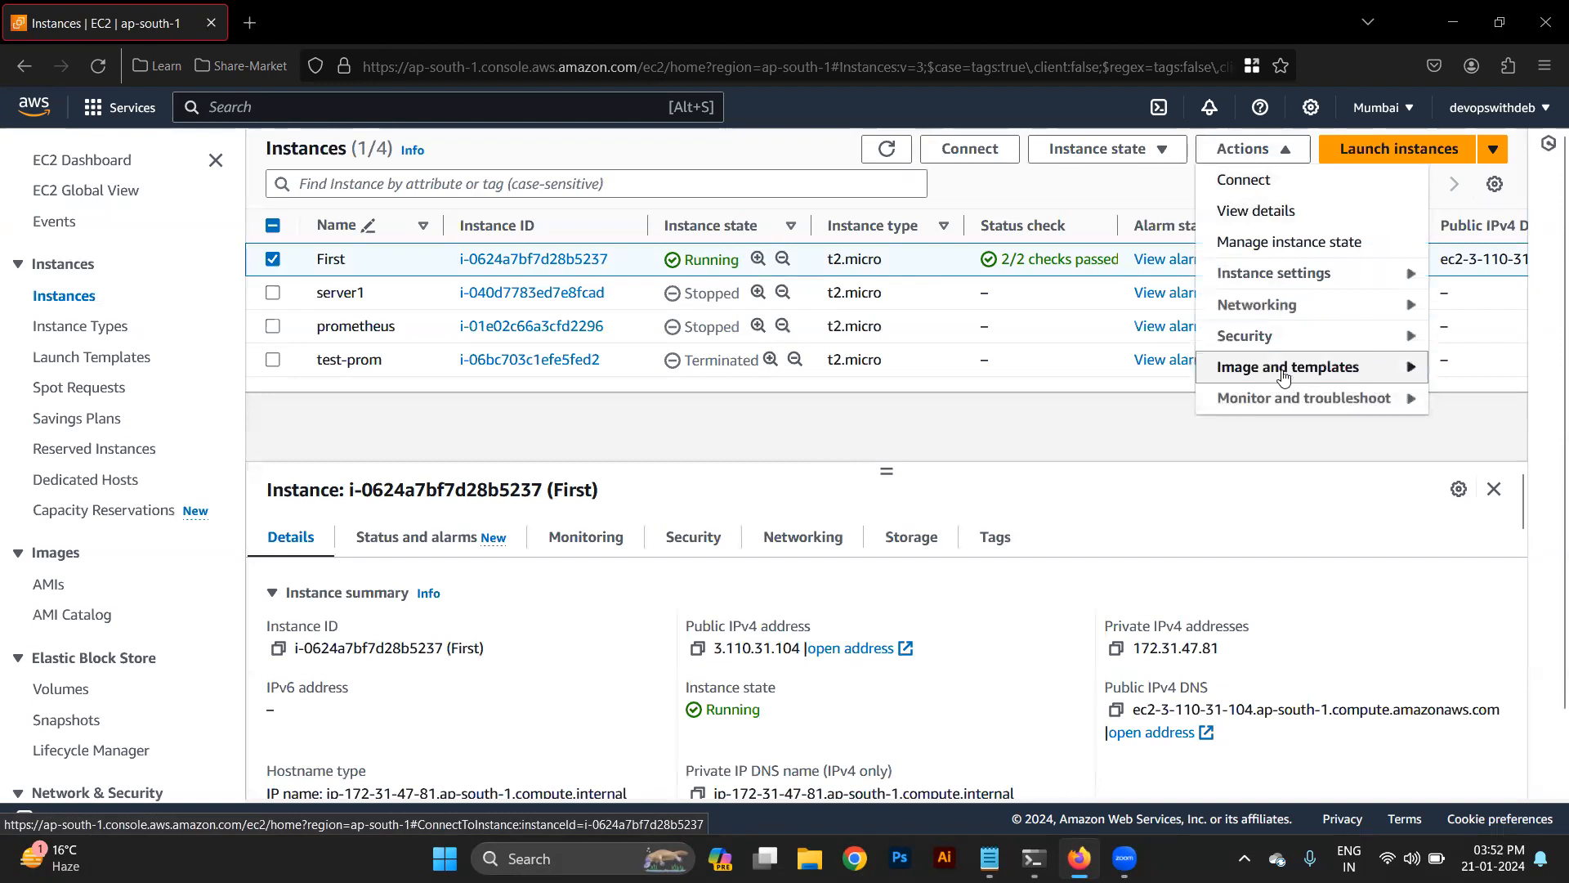
{"action": "left_click", "coordinate": [732, 407]}
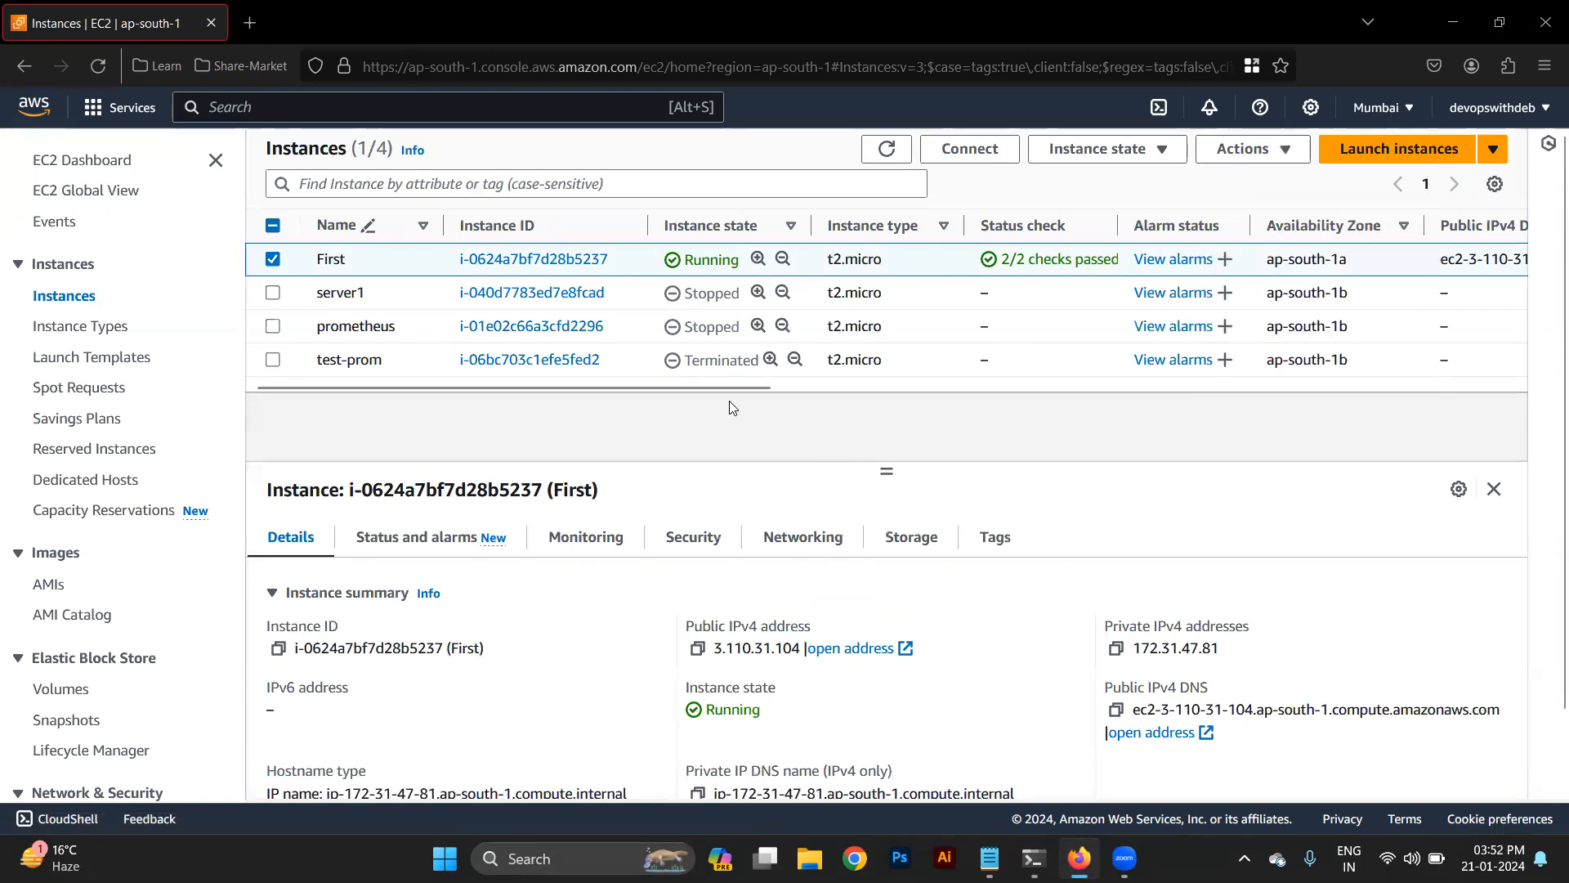
Open the list of EC2 instance types
{"action": "left_click", "coordinate": [93, 330]}
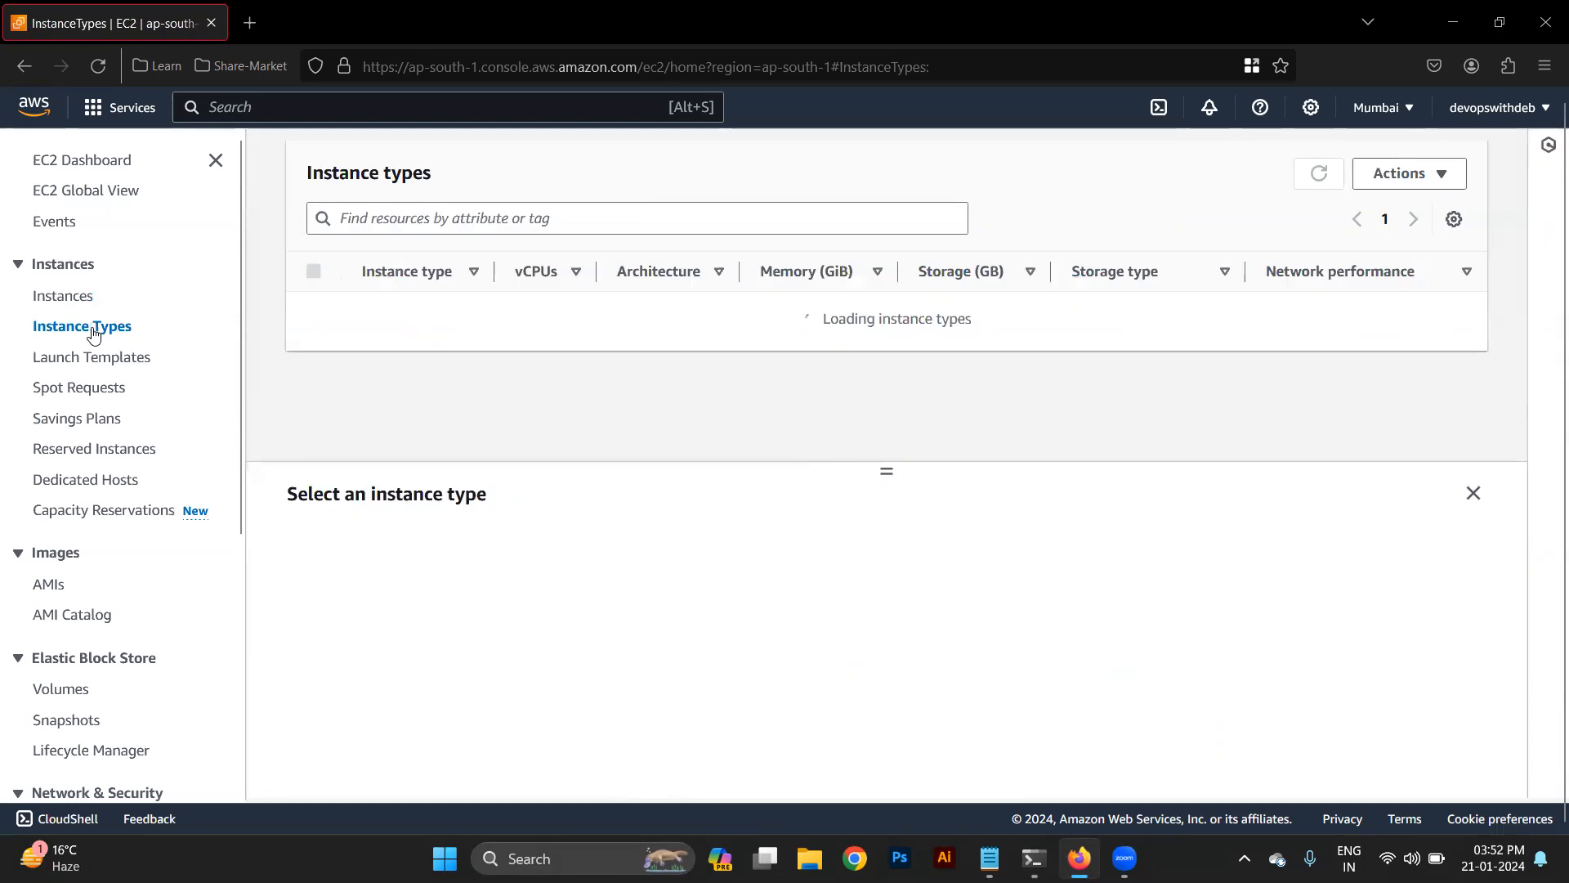